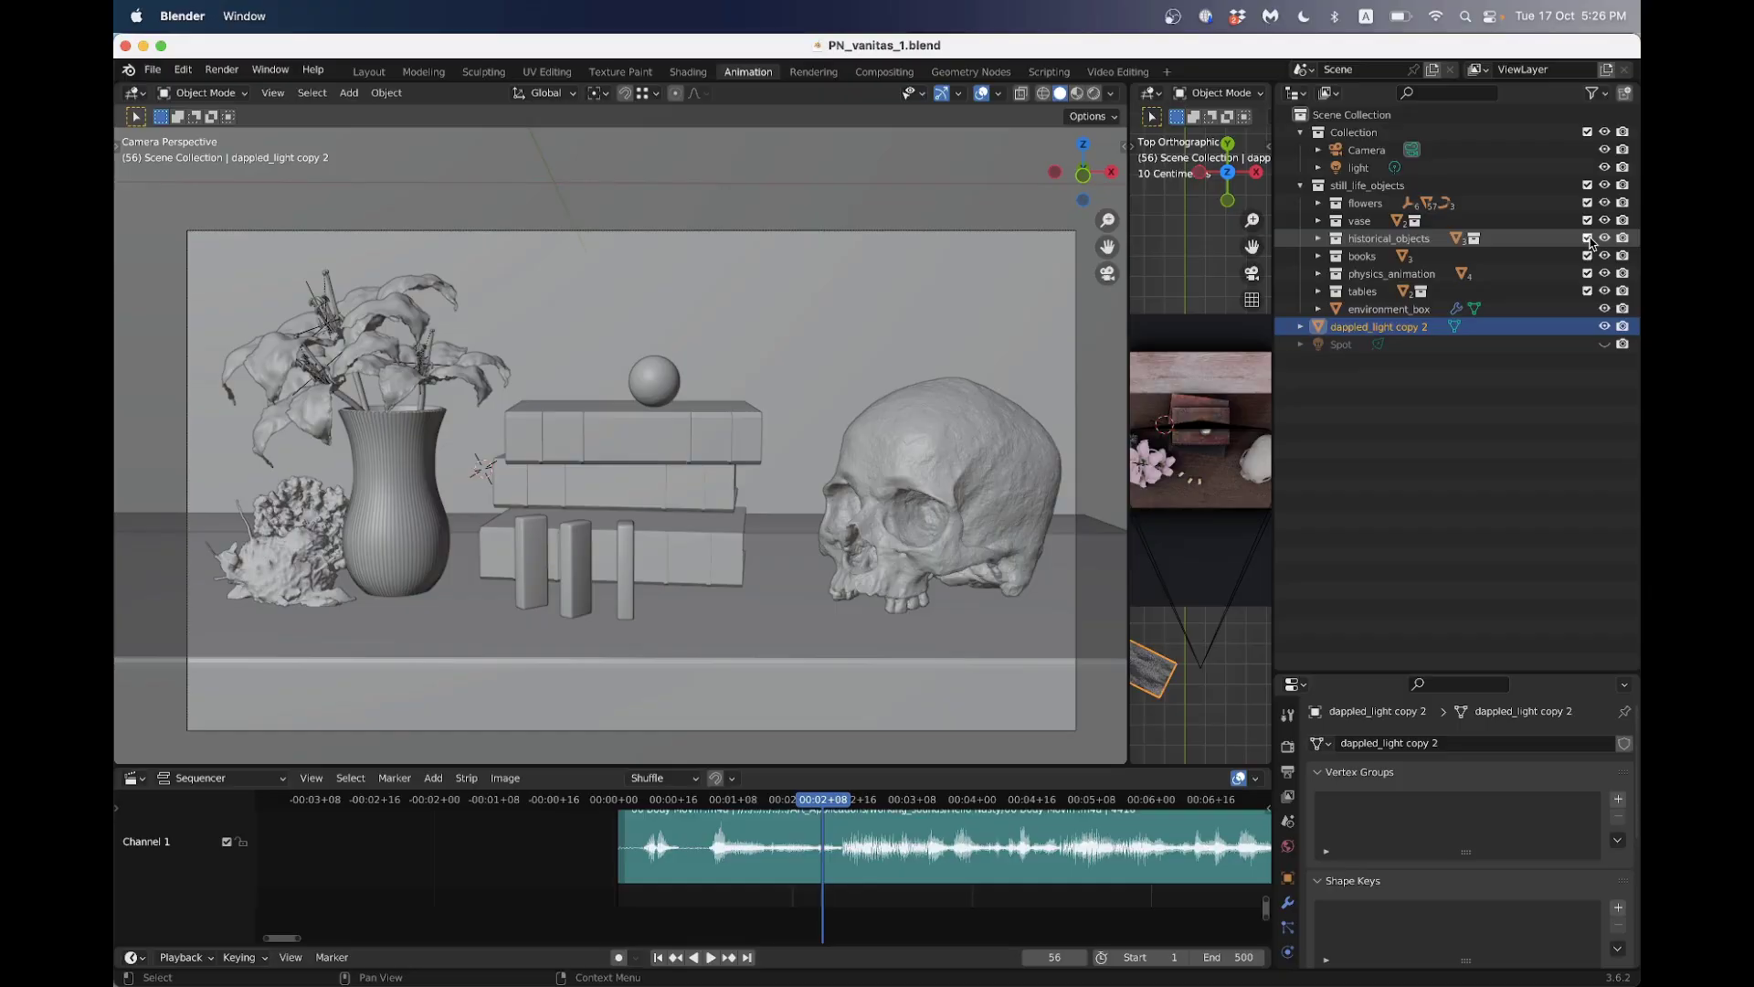
Hide the books, physics, table, flowers and default collections, dappled_light copy 2 and environment_box; expand vase
{"action": "left_click_drag", "start_coordinate": [1591, 239], "coordinate": [1589, 290]}
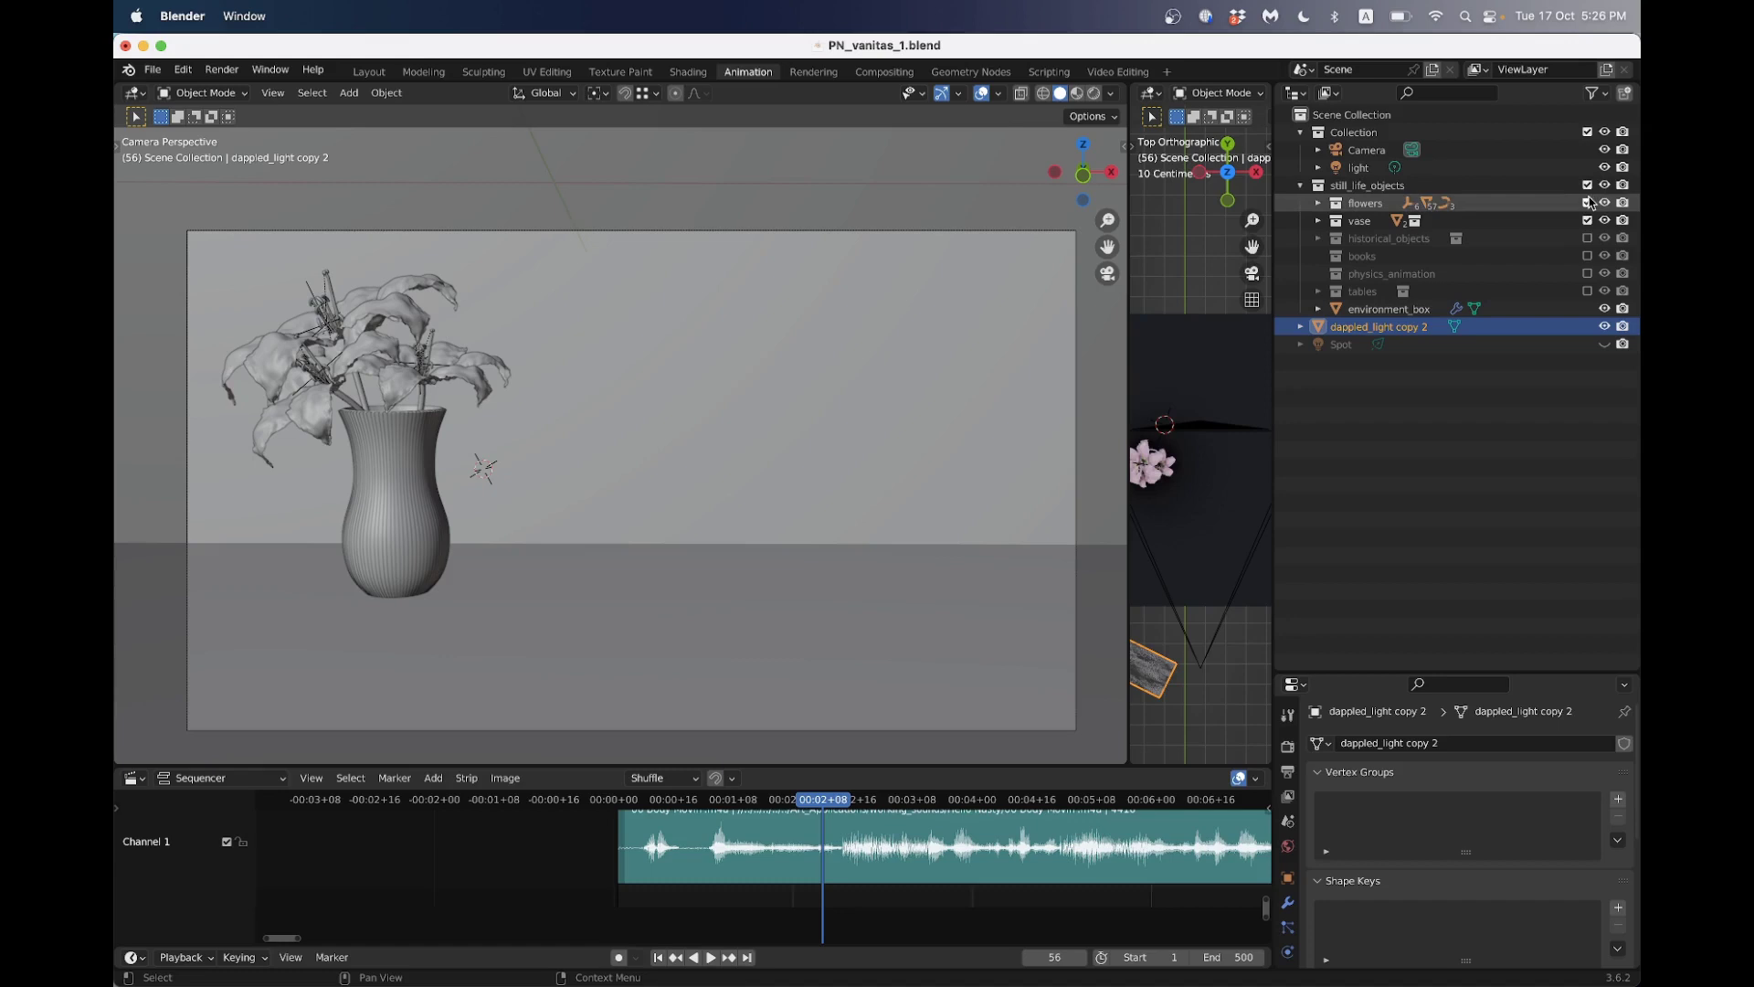
{"action": "left_click", "coordinate": [1588, 203]}
{"action": "left_click", "coordinate": [1588, 133]}
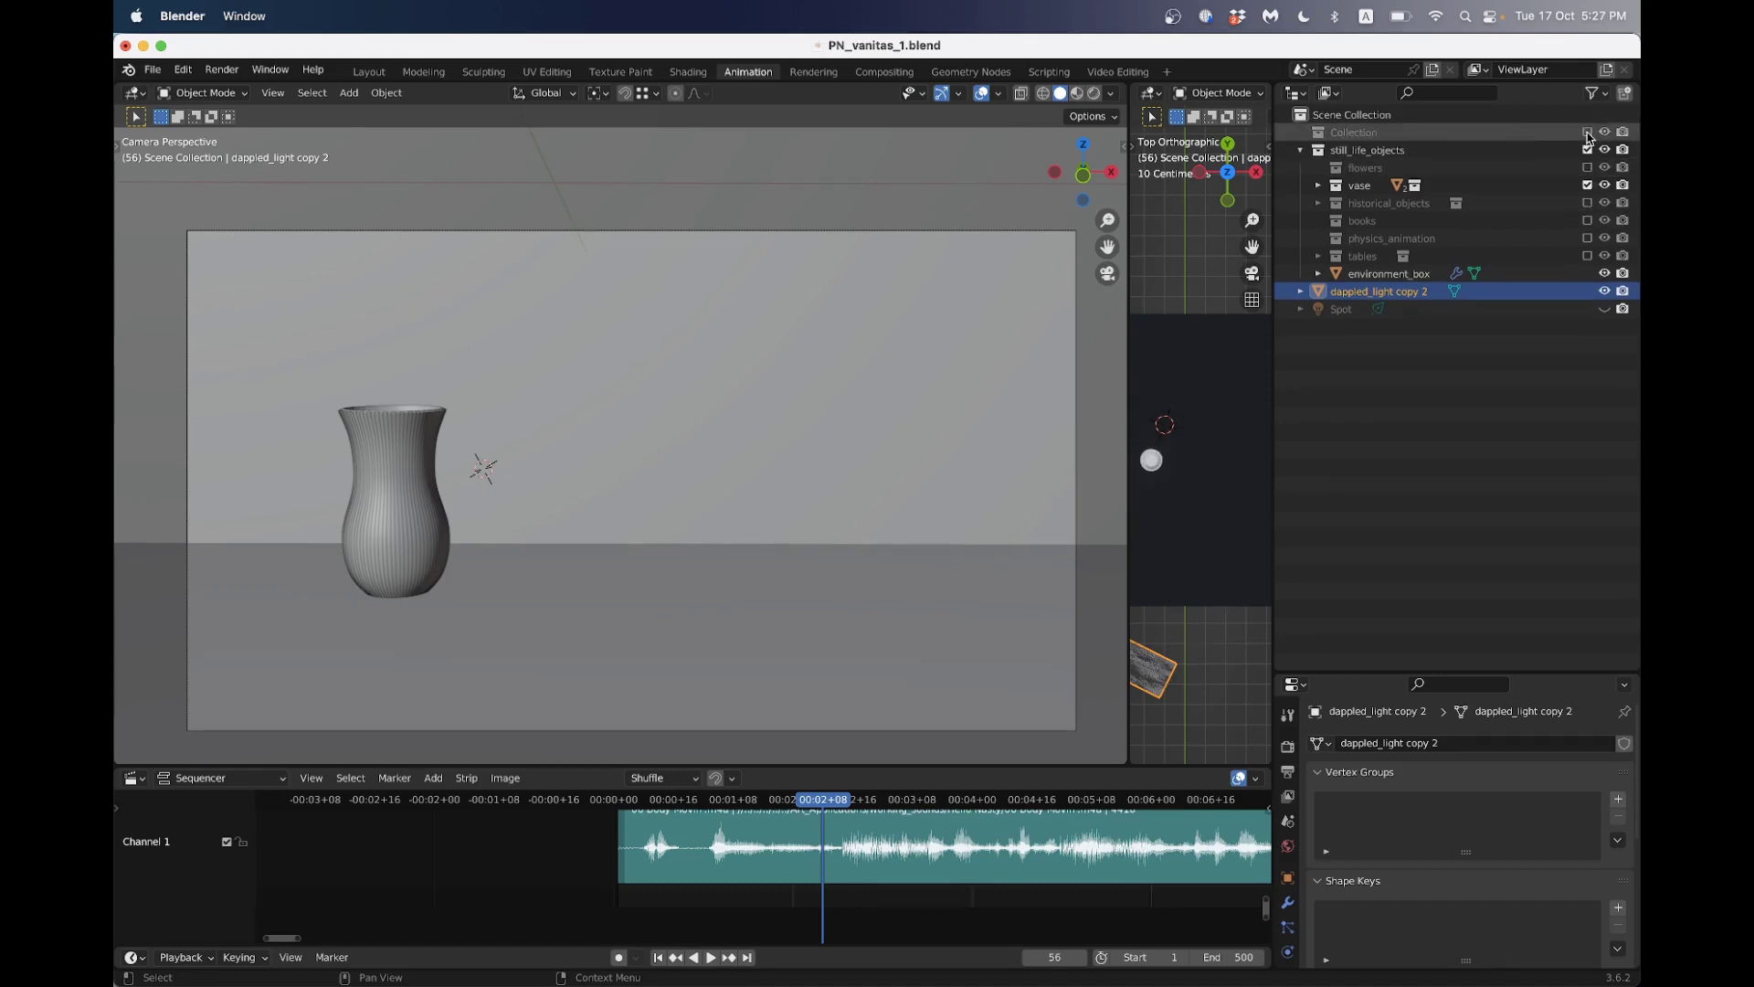
{"action": "left_click", "coordinate": [1606, 292]}
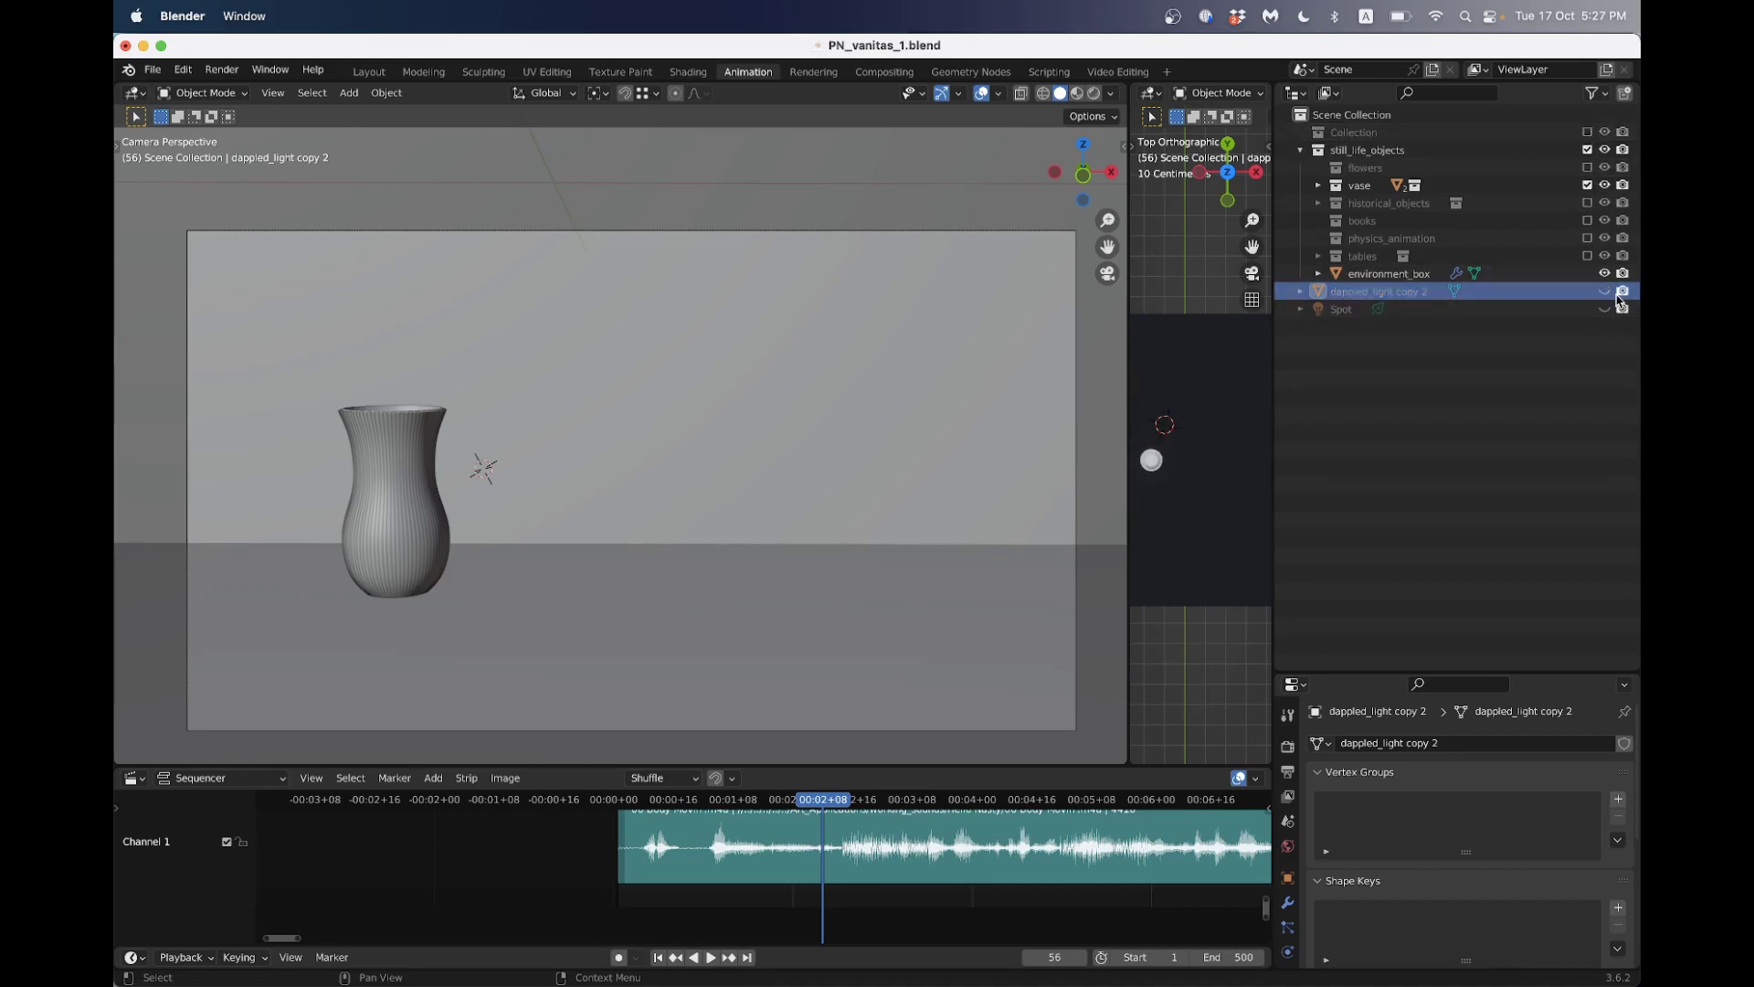
{"action": "left_click", "coordinate": [1605, 273]}
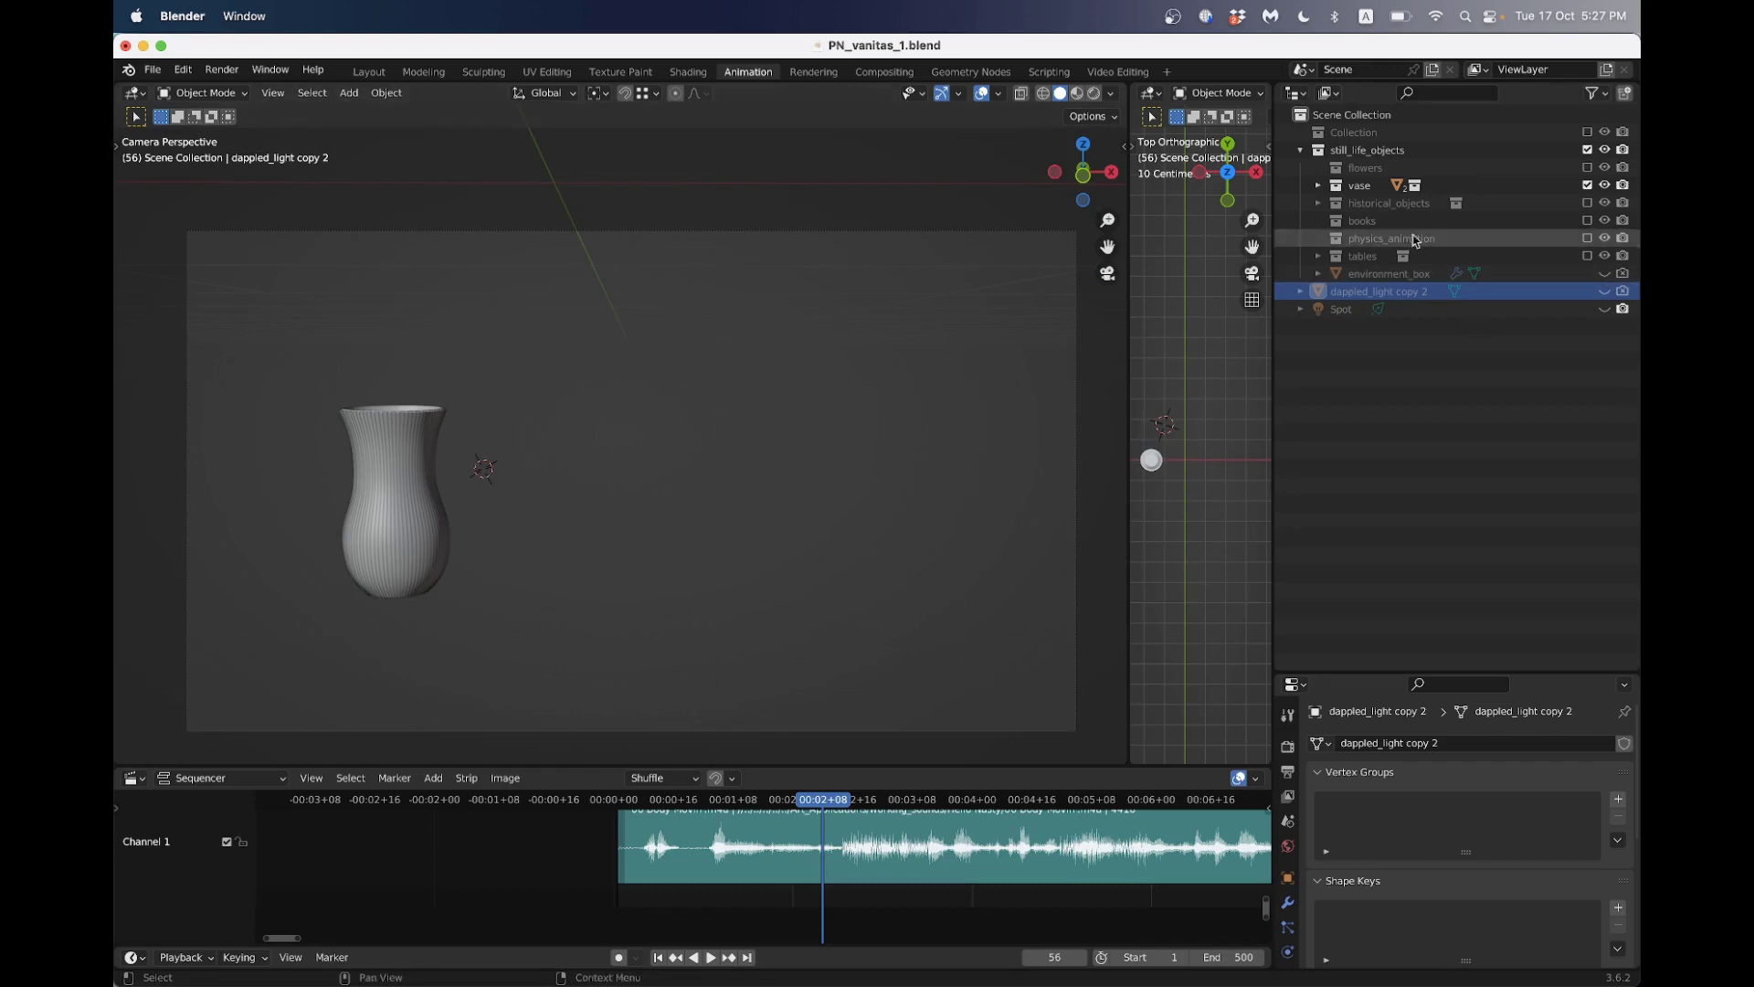
{"action": "left_click", "coordinate": [1318, 185]}
Move 1_Vase_simple_applied to sit beside the other vase
{"action": "left_click", "coordinate": [1407, 221]}
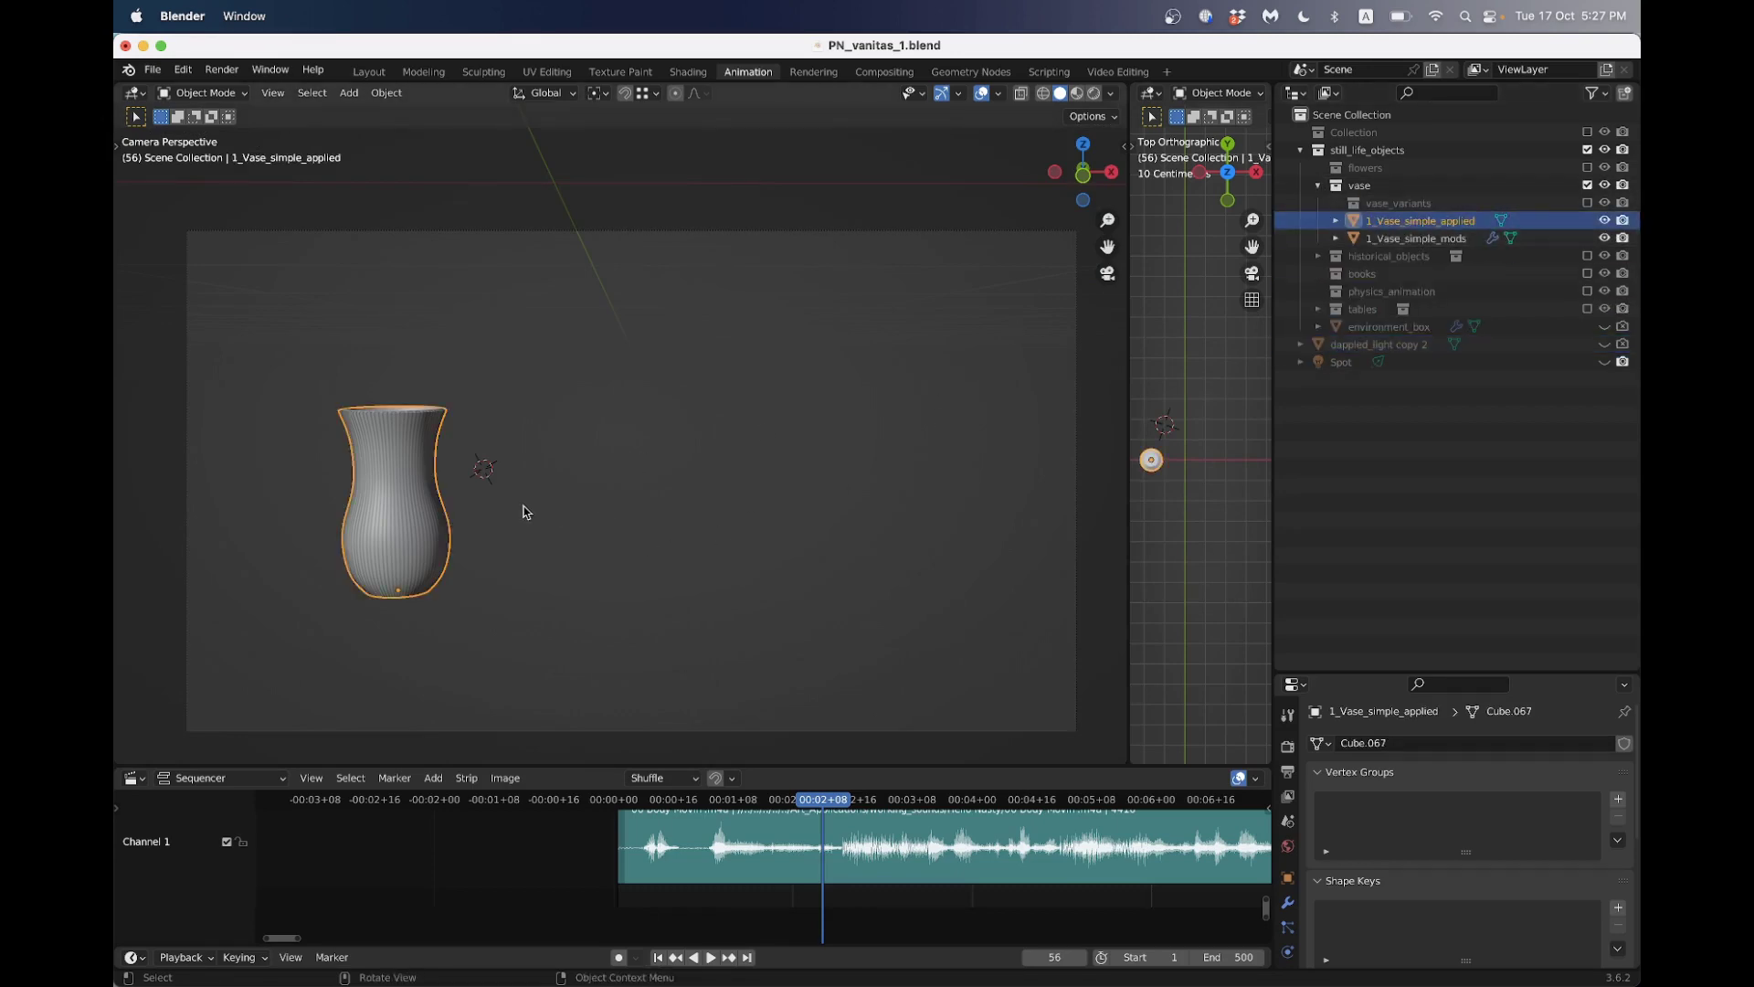
{"action": "key", "text": "g"}
{"action": "left_click", "coordinate": [676, 499]}
{"action": "middle_click_drag", "start_coordinate": [676, 499], "coordinate": [455, 400]}
Select 1_Vase_simple_mods and open it in the Geometry Nodes workspace
{"action": "left_click", "coordinate": [456, 402]}
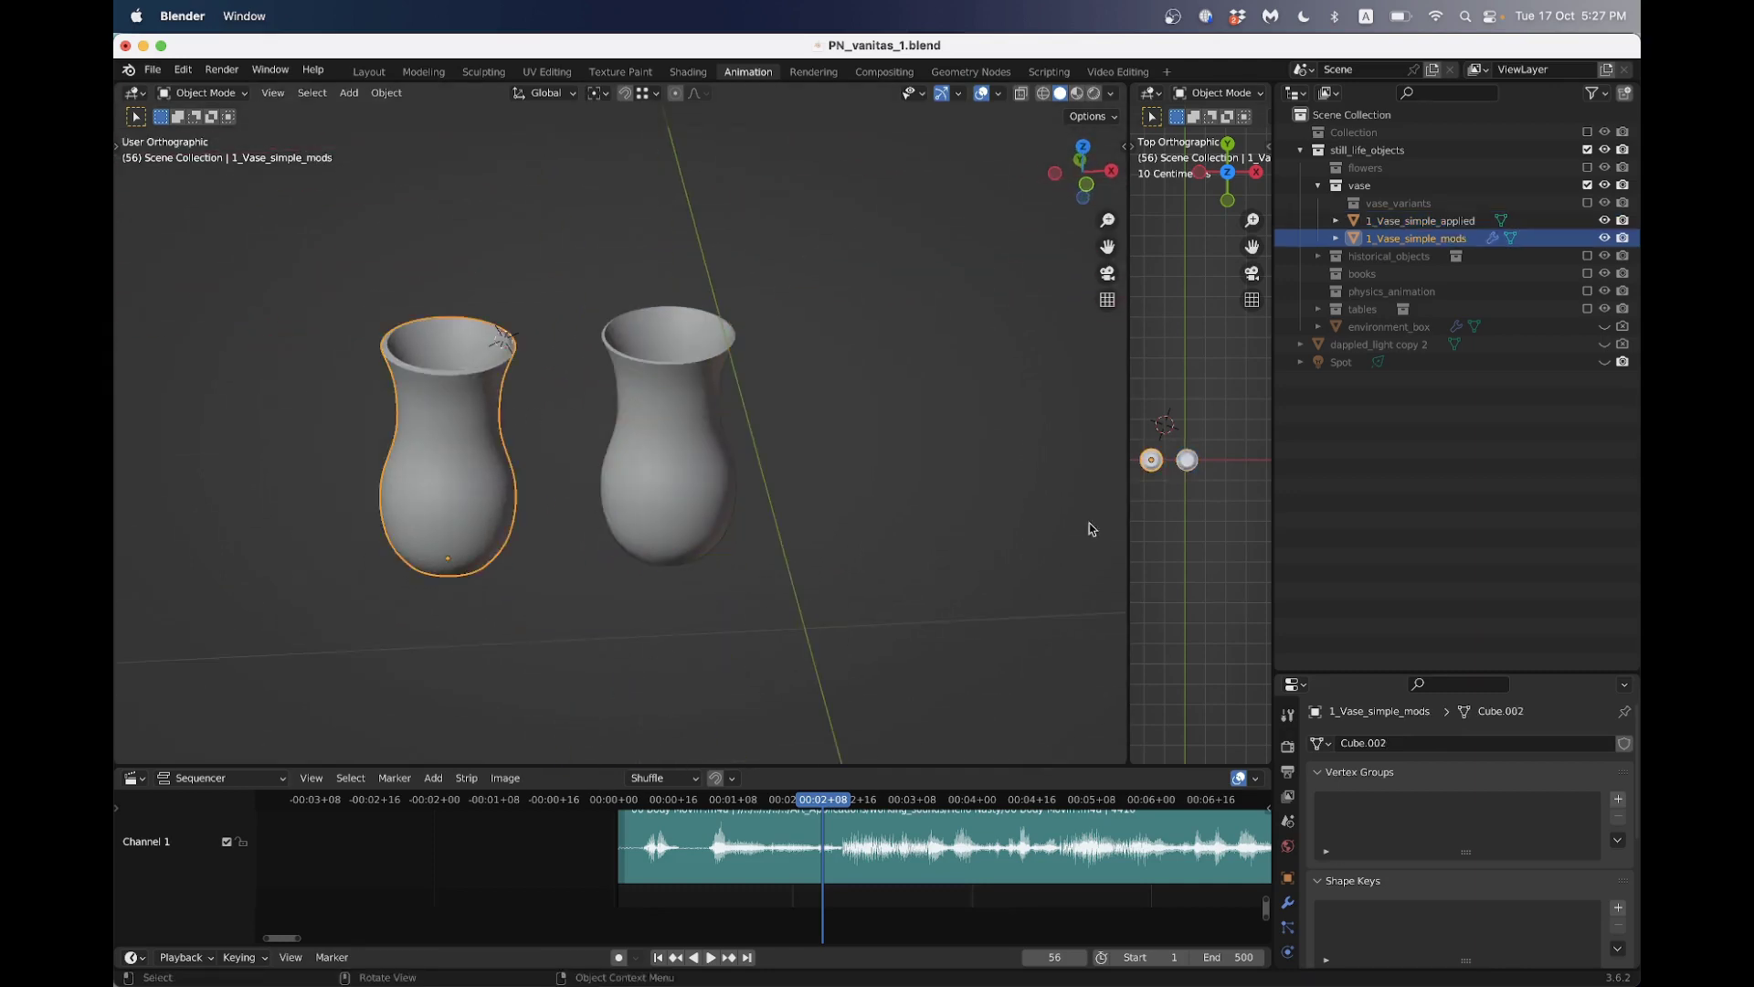
{"action": "left_click_drag", "start_coordinate": [834, 766], "coordinate": [829, 596]}
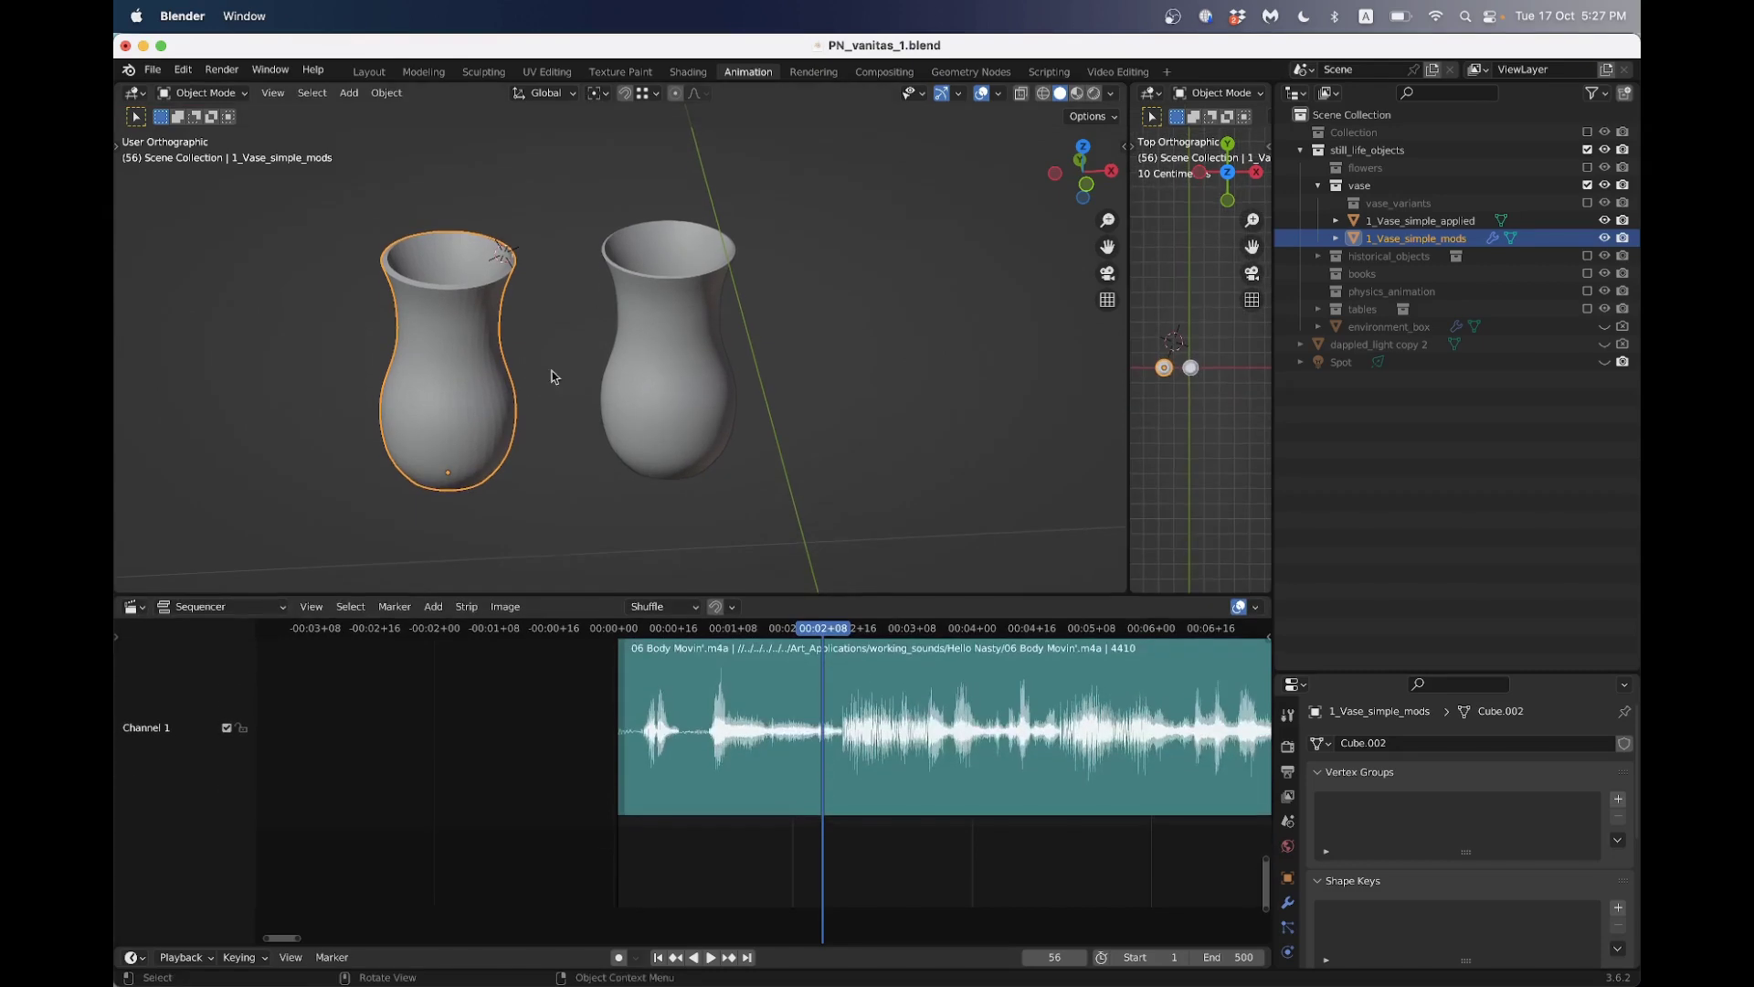
{"action": "left_click", "coordinate": [971, 71]}
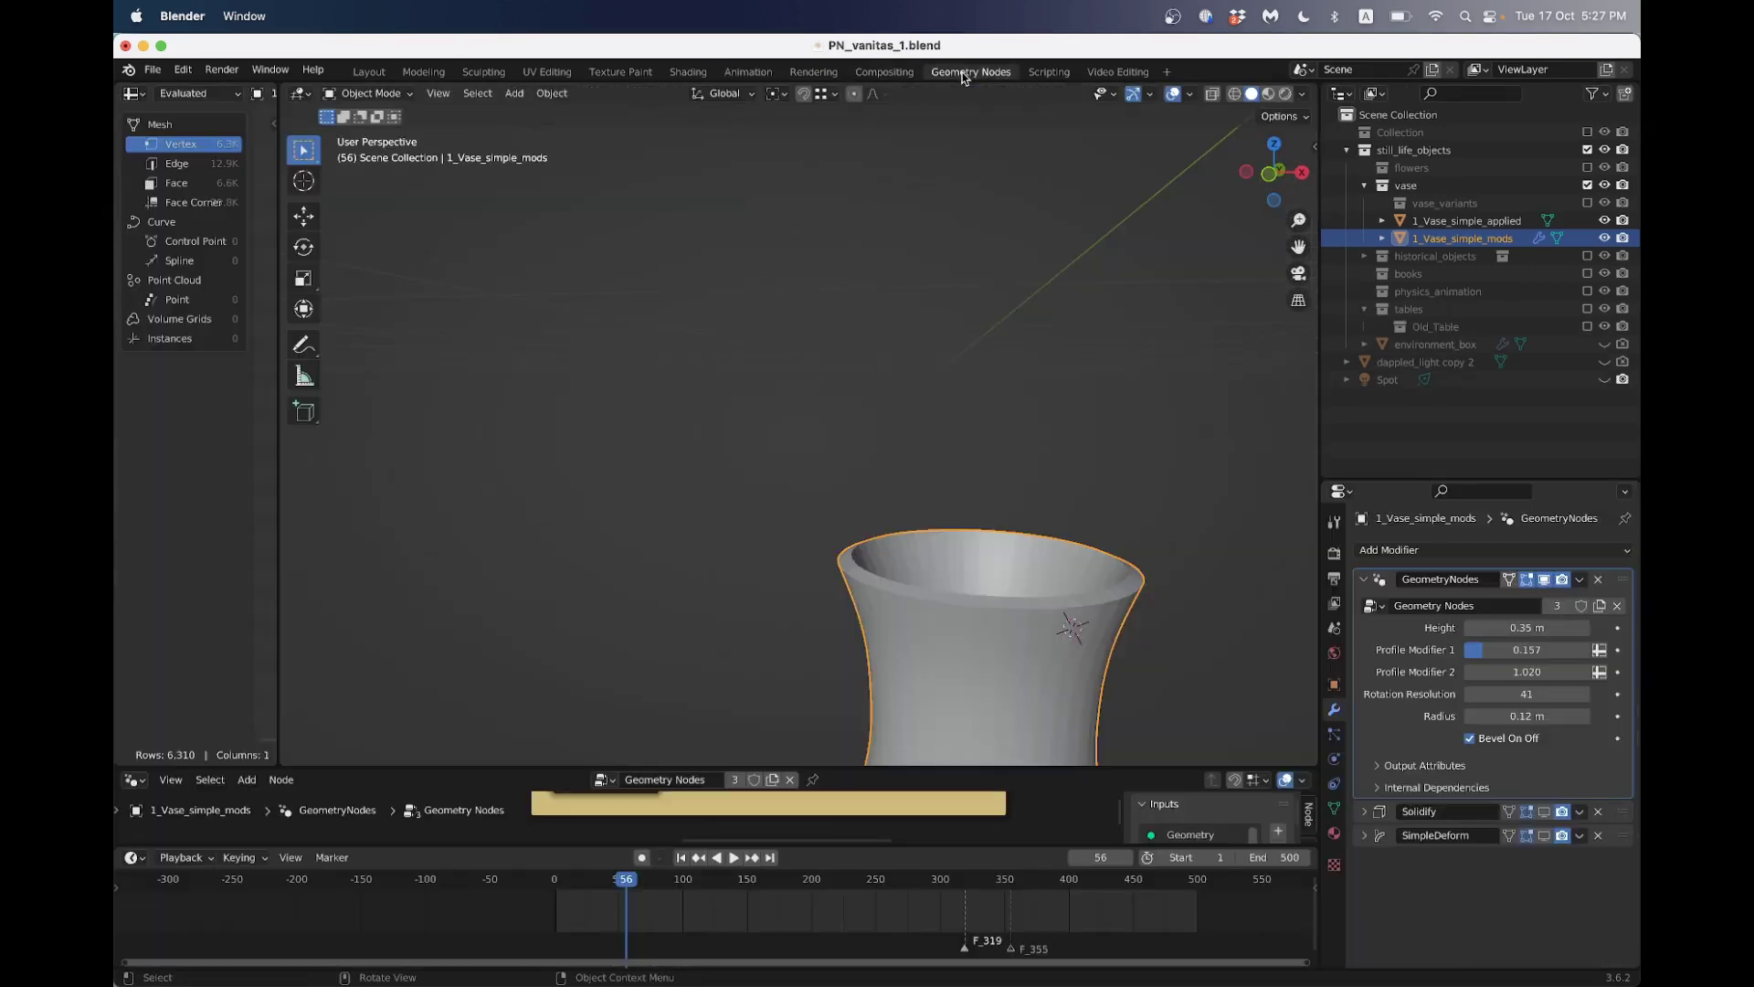
Hide 1_Vase_simple_applied and look into the modifier vase's open top
{"action": "left_click", "coordinate": [1605, 221]}
{"action": "scroll", "coordinate": [883, 658], "scroll_direction": "down", "scroll_amount": 5}
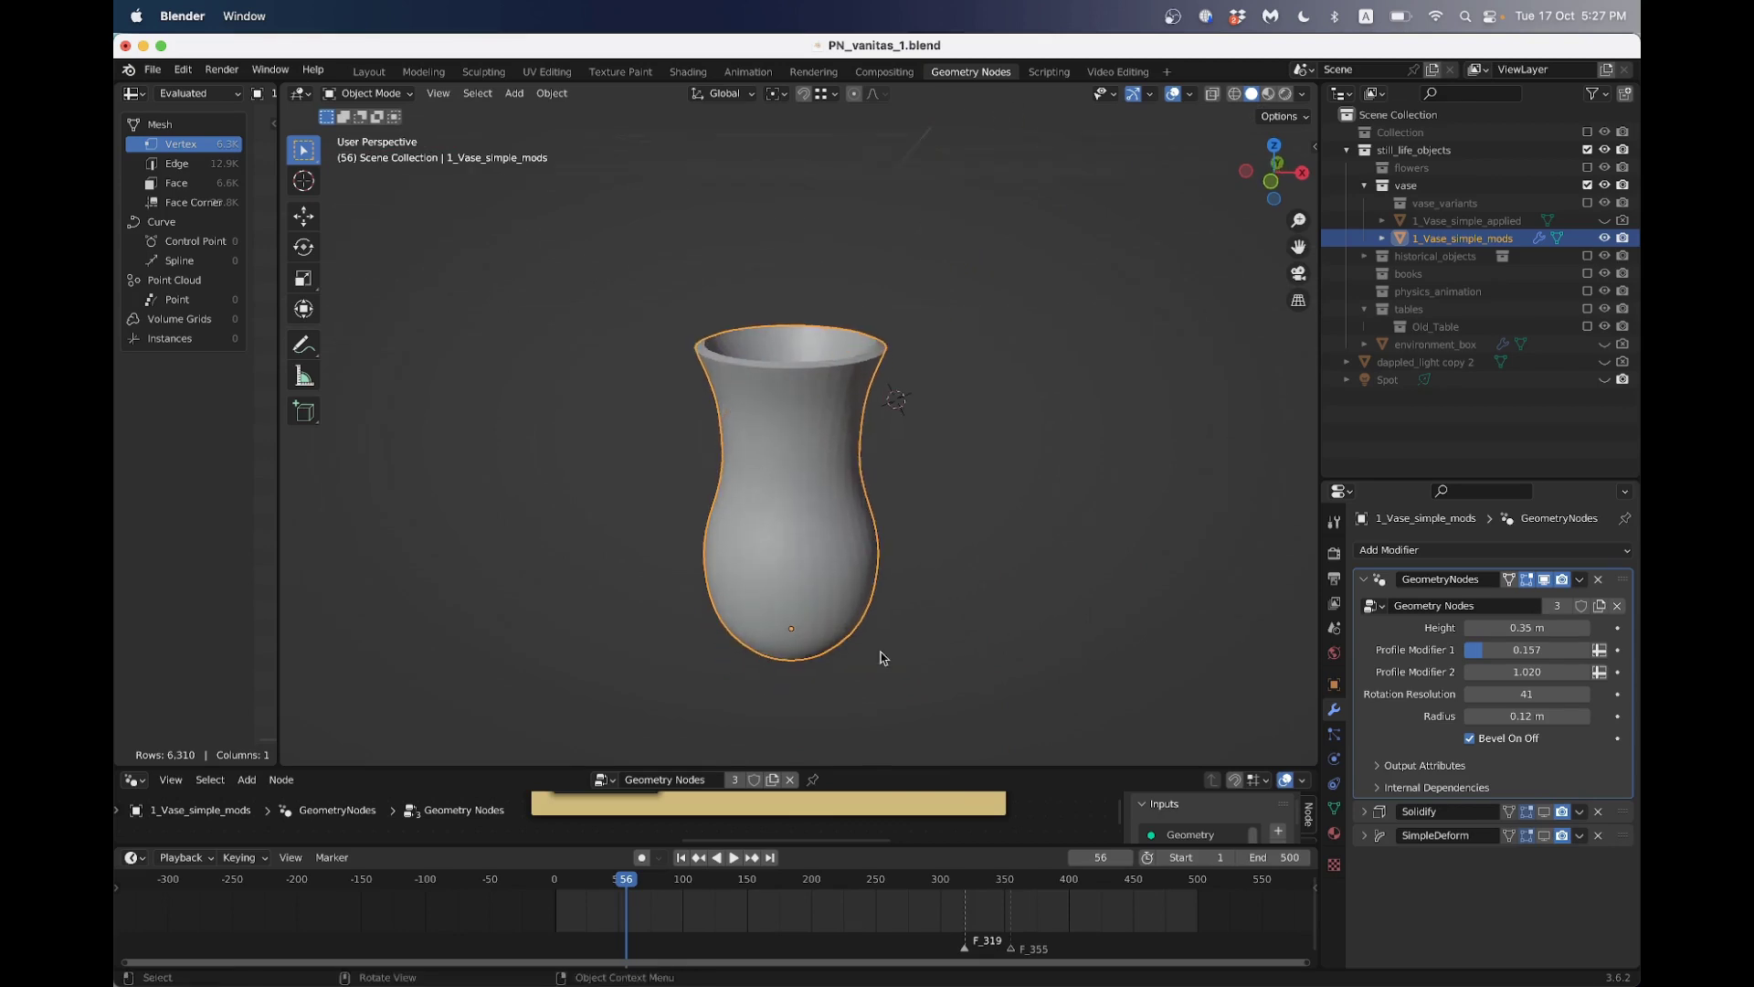
{"action": "middle_click_drag", "start_coordinate": [939, 579], "coordinate": [870, 470]}
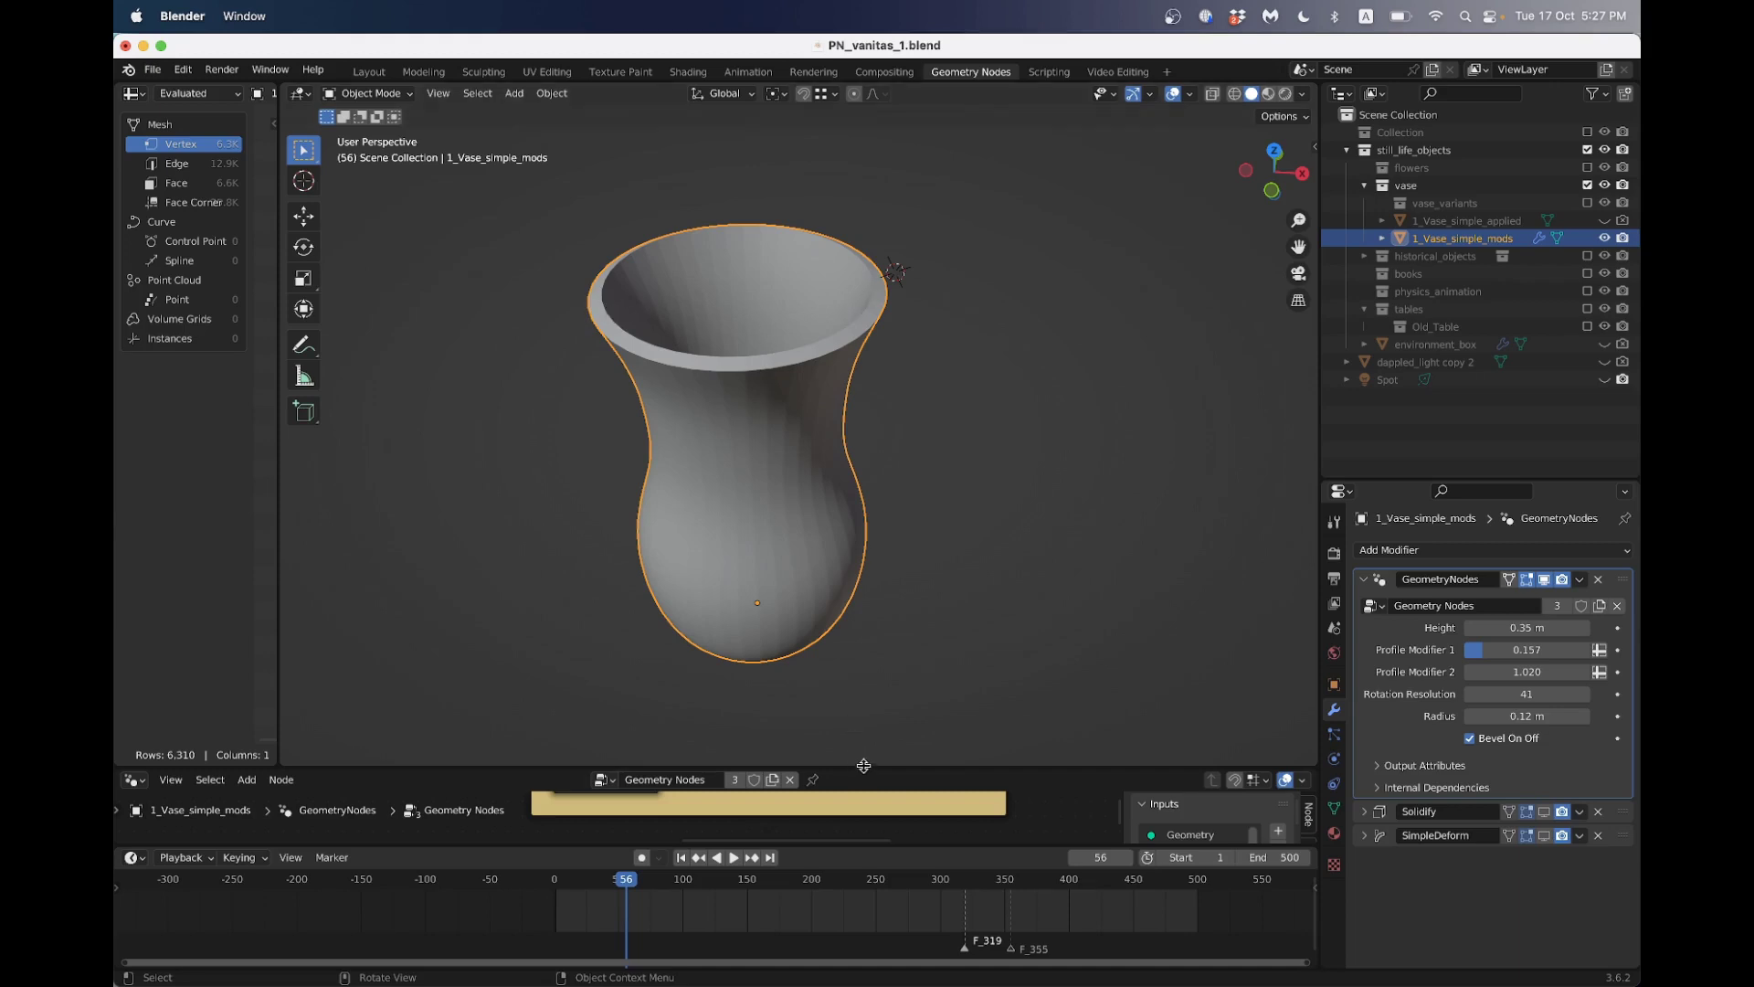
Enlarge the node editor, merging the timeline into it, and frame the whole node tree
{"action": "left_click_drag", "start_coordinate": [864, 765], "coordinate": [863, 685]}
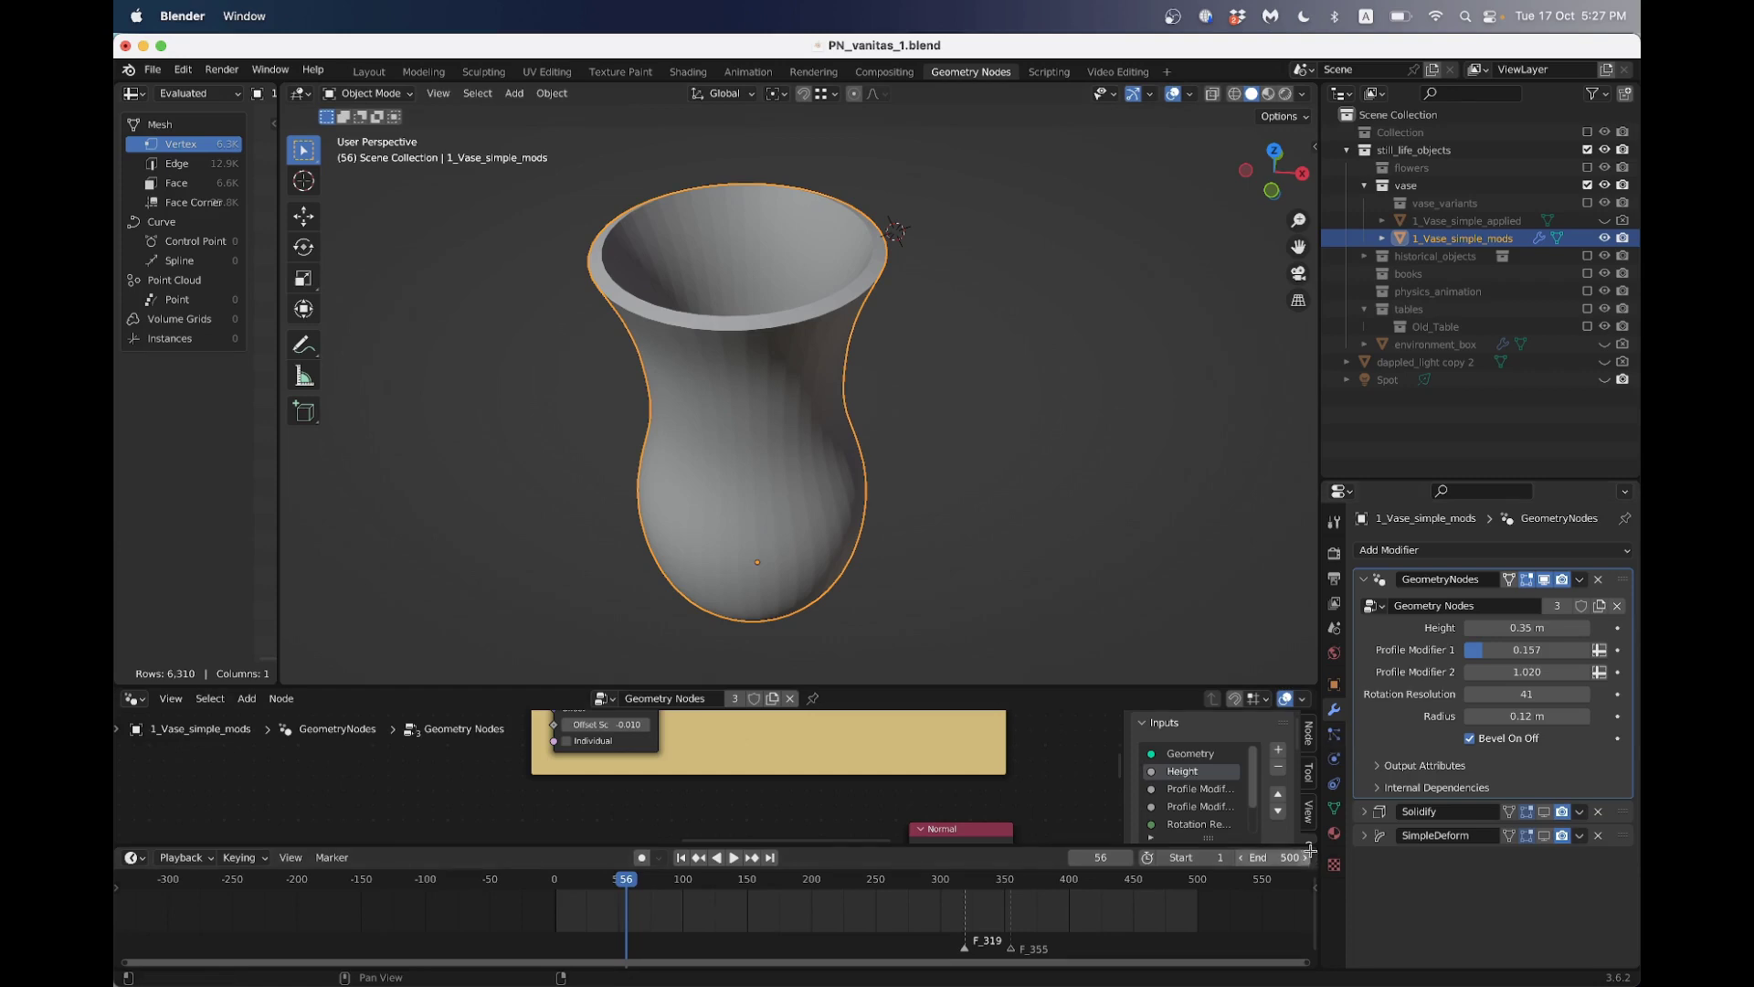
{"action": "left_click_drag", "start_coordinate": [1123, 845], "coordinate": [1305, 877]}
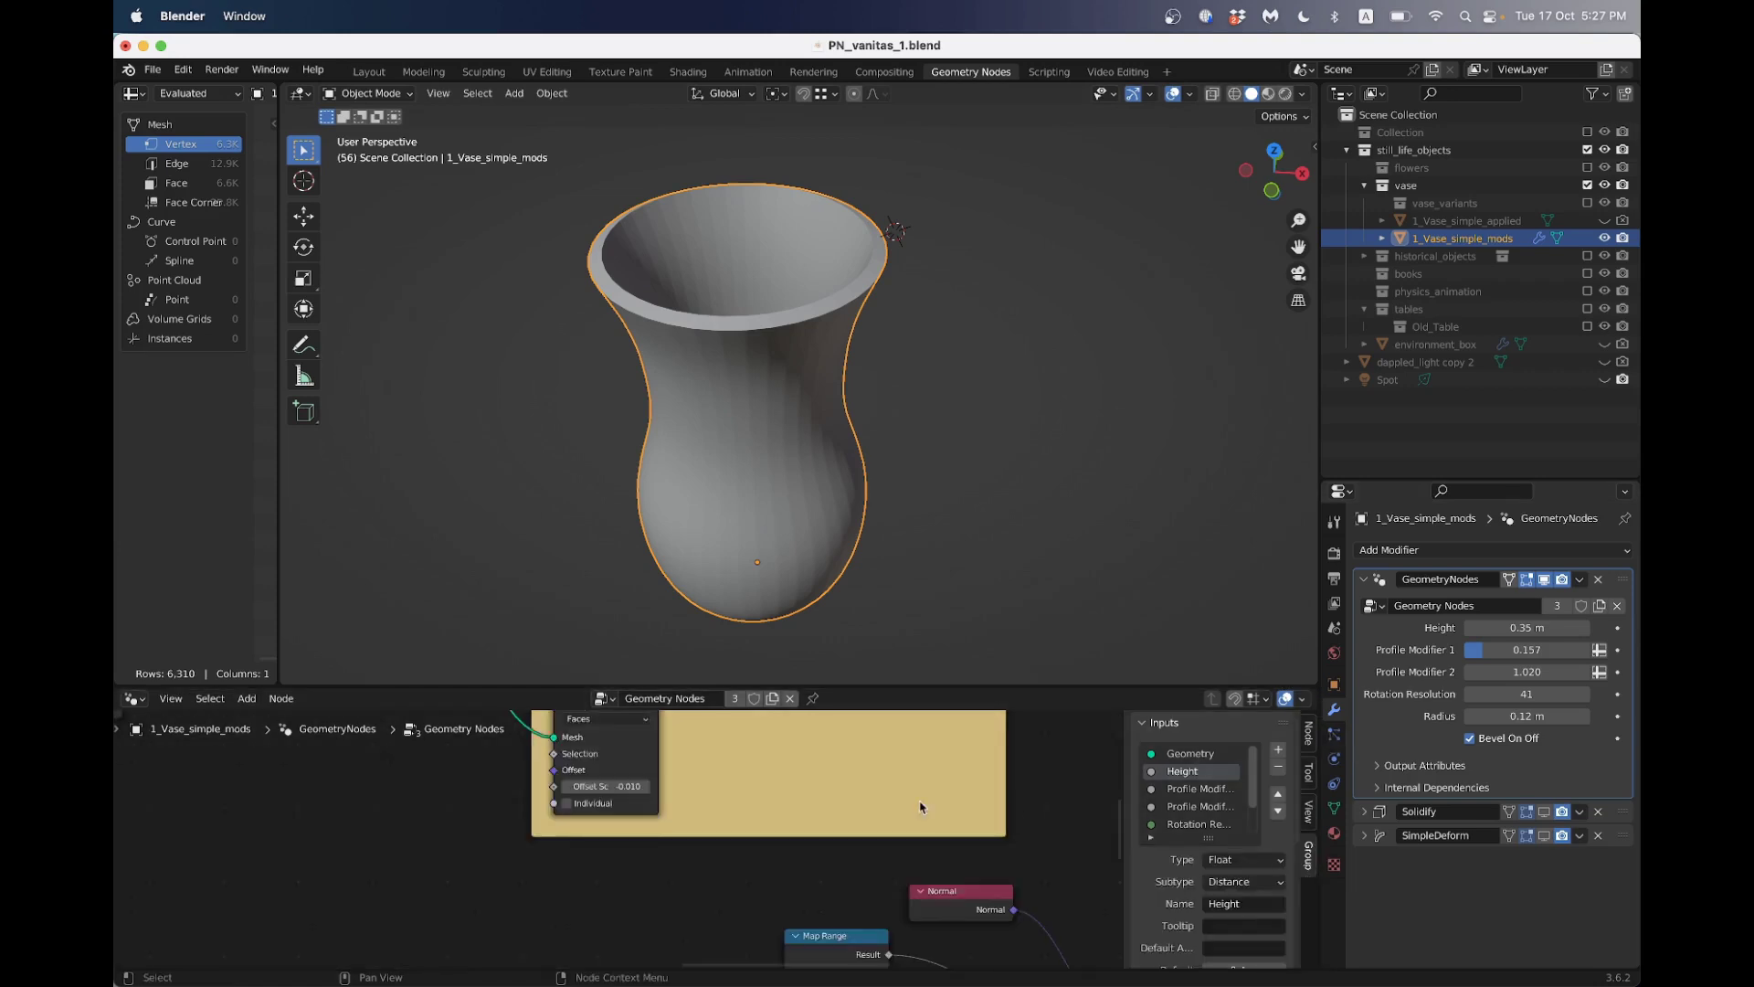
{"action": "key", "text": "Home"}
{"action": "middle_click_drag", "start_coordinate": [758, 871], "coordinate": [555, 843]}
{"action": "scroll", "coordinate": [821, 915], "scroll_direction": "up", "scroll_amount": 3}
{"action": "scroll", "coordinate": [559, 841], "scroll_direction": "up", "scroll_amount": 2}
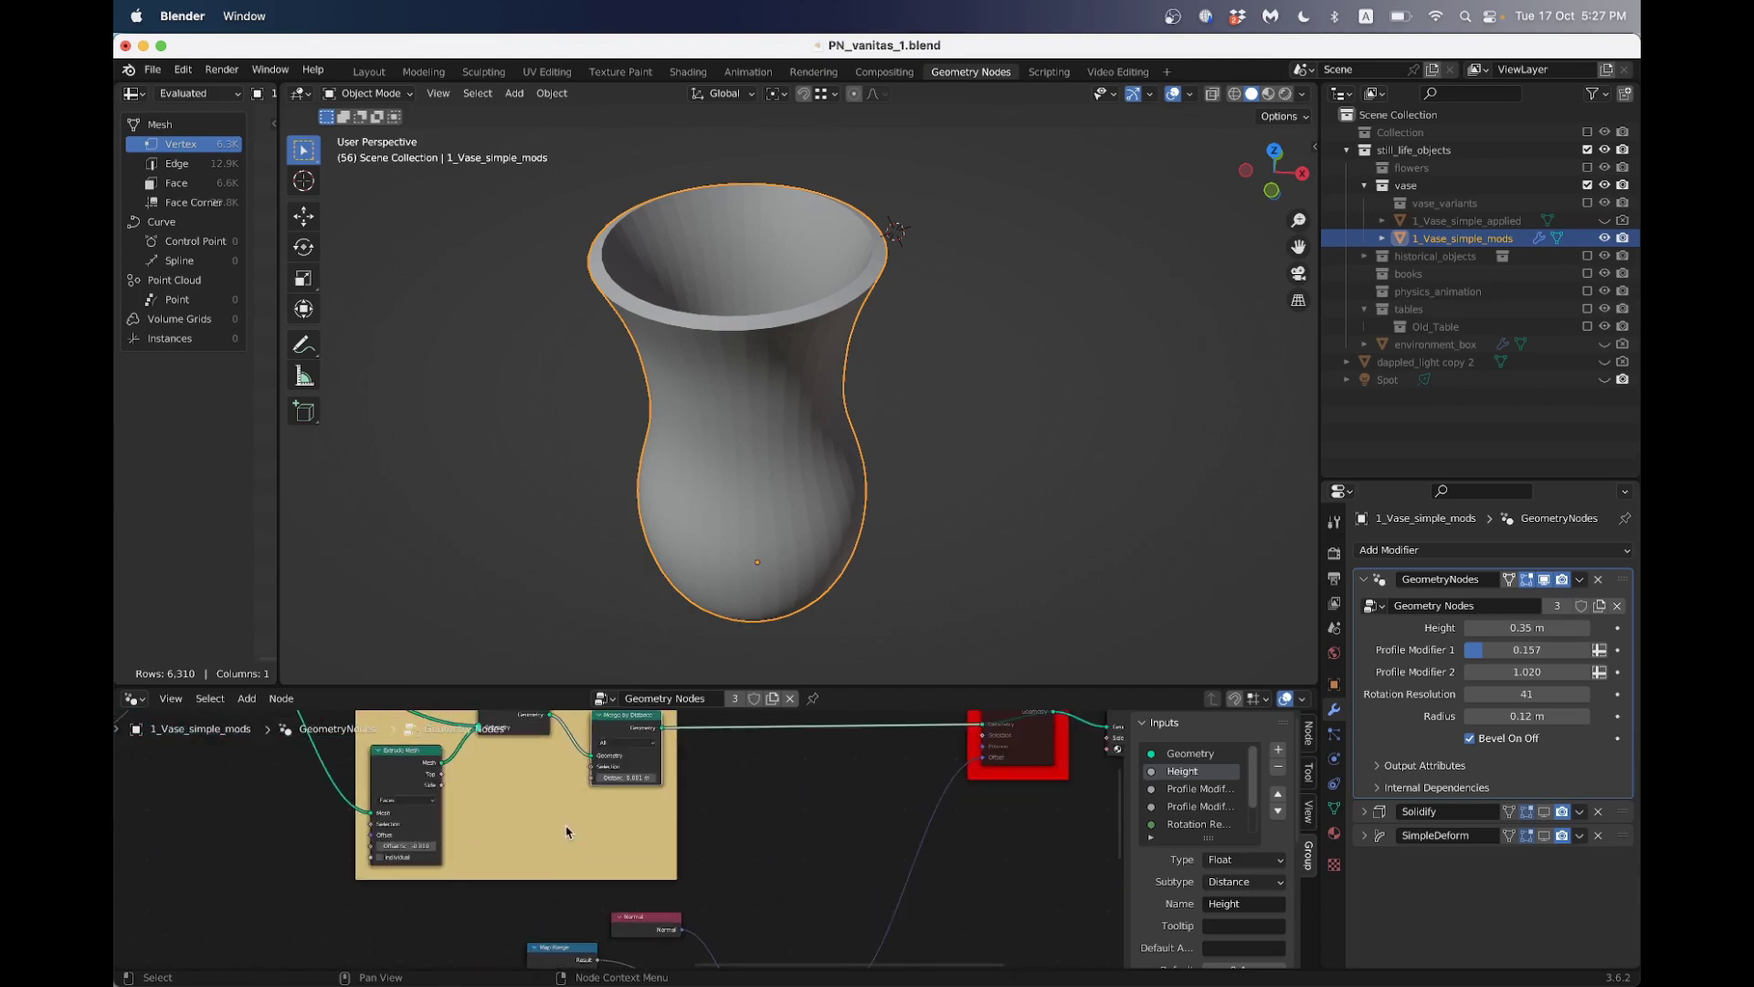
{"action": "scroll", "coordinate": [640, 832], "scroll_direction": "down", "scroll_amount": 2}
{"action": "scroll", "coordinate": [776, 816], "scroll_direction": "up", "scroll_amount": 2}
{"action": "left_click_drag", "start_coordinate": [867, 686], "coordinate": [866, 573]}
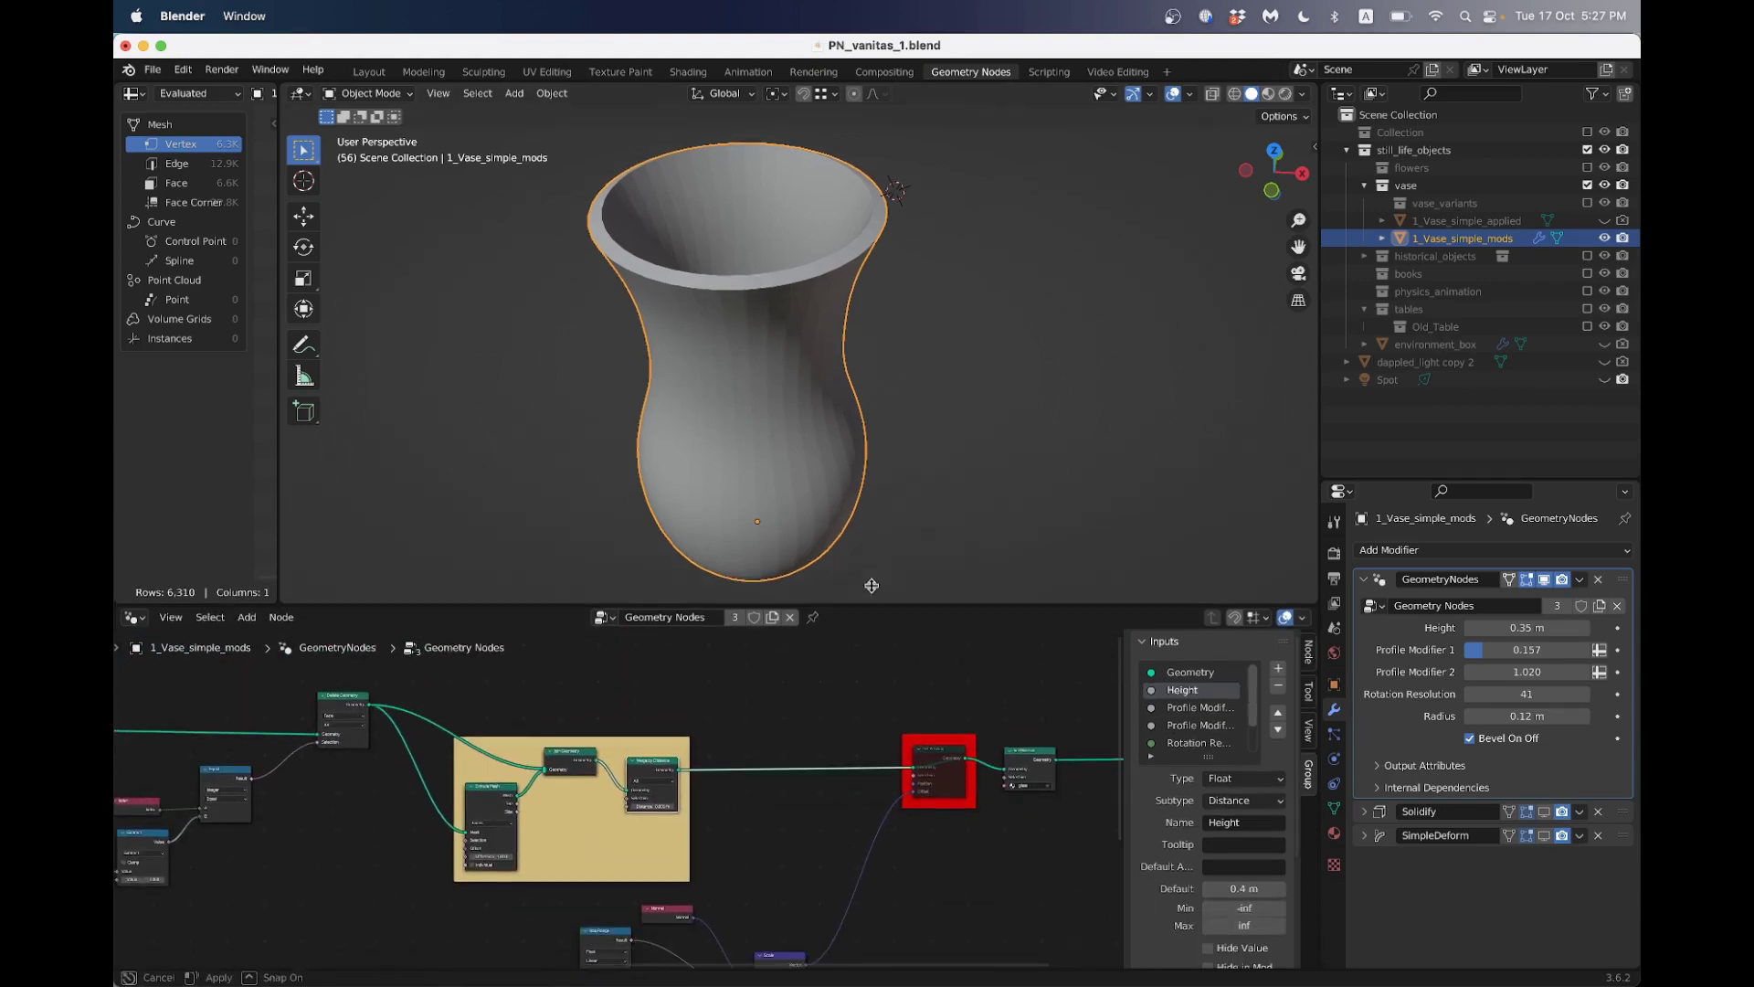
{"action": "middle_click_drag", "start_coordinate": [850, 685], "coordinate": [908, 729]}
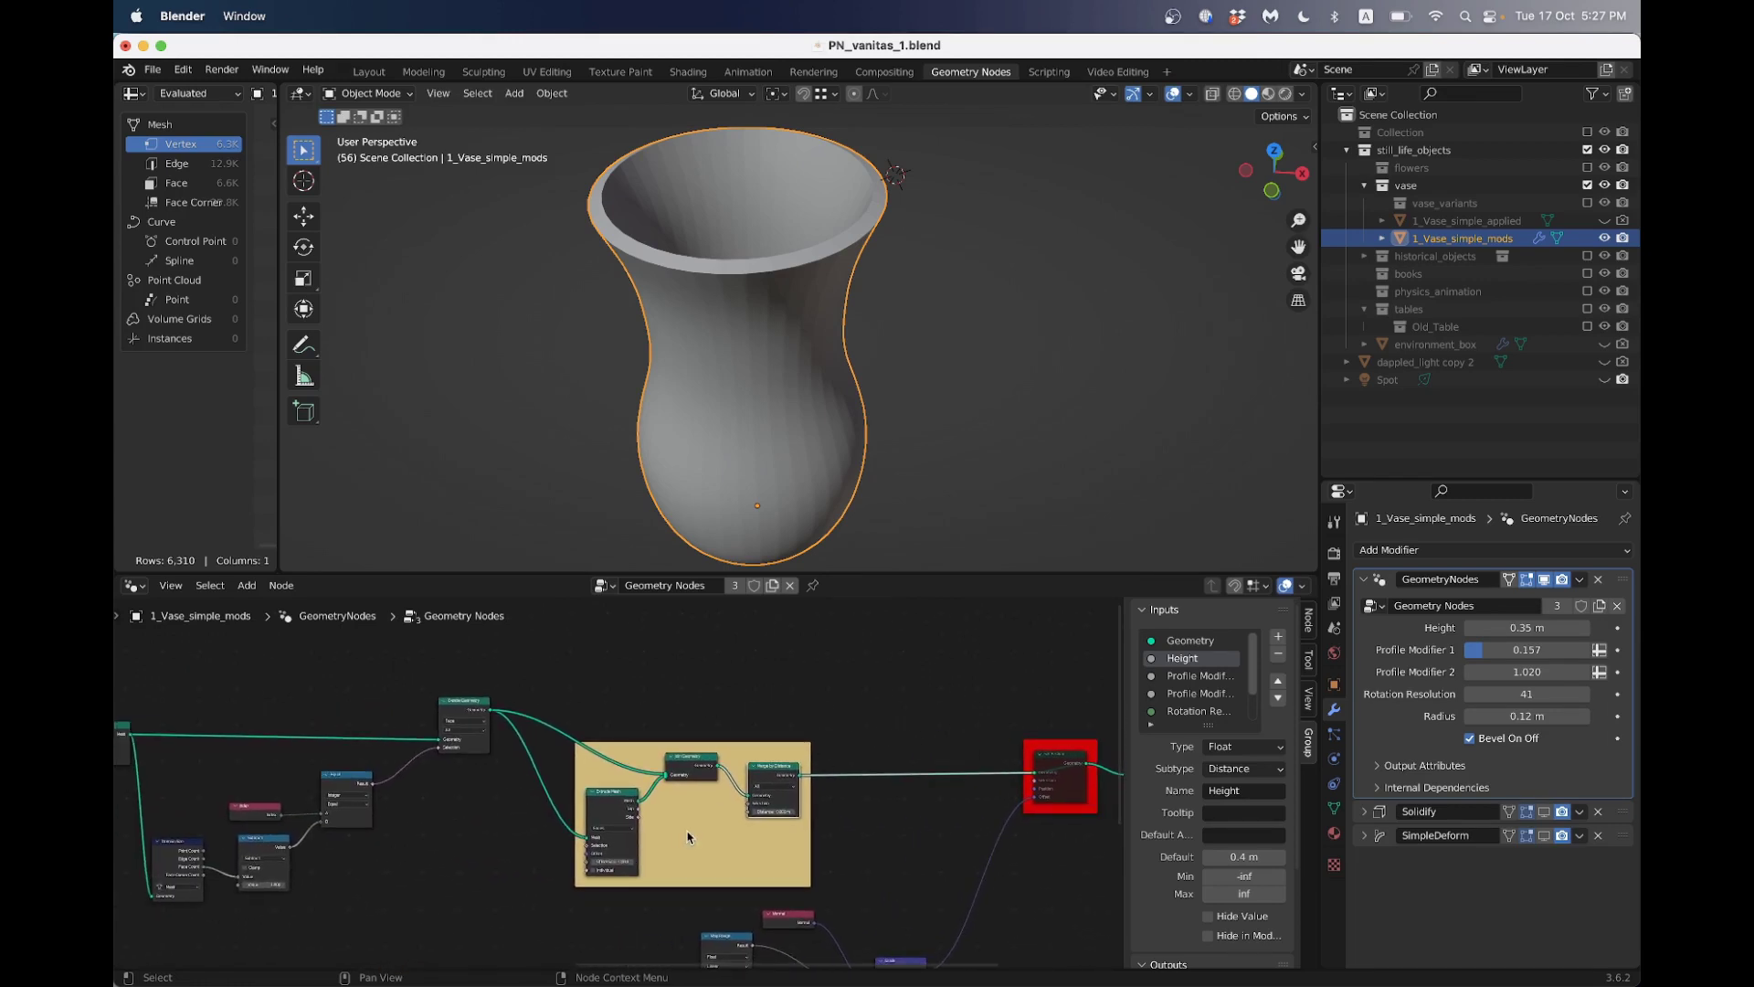
Mute the Extrude Mesh node to drop the vase's thick rim
{"action": "scroll", "coordinate": [687, 837], "scroll_direction": "up", "scroll_amount": 5}
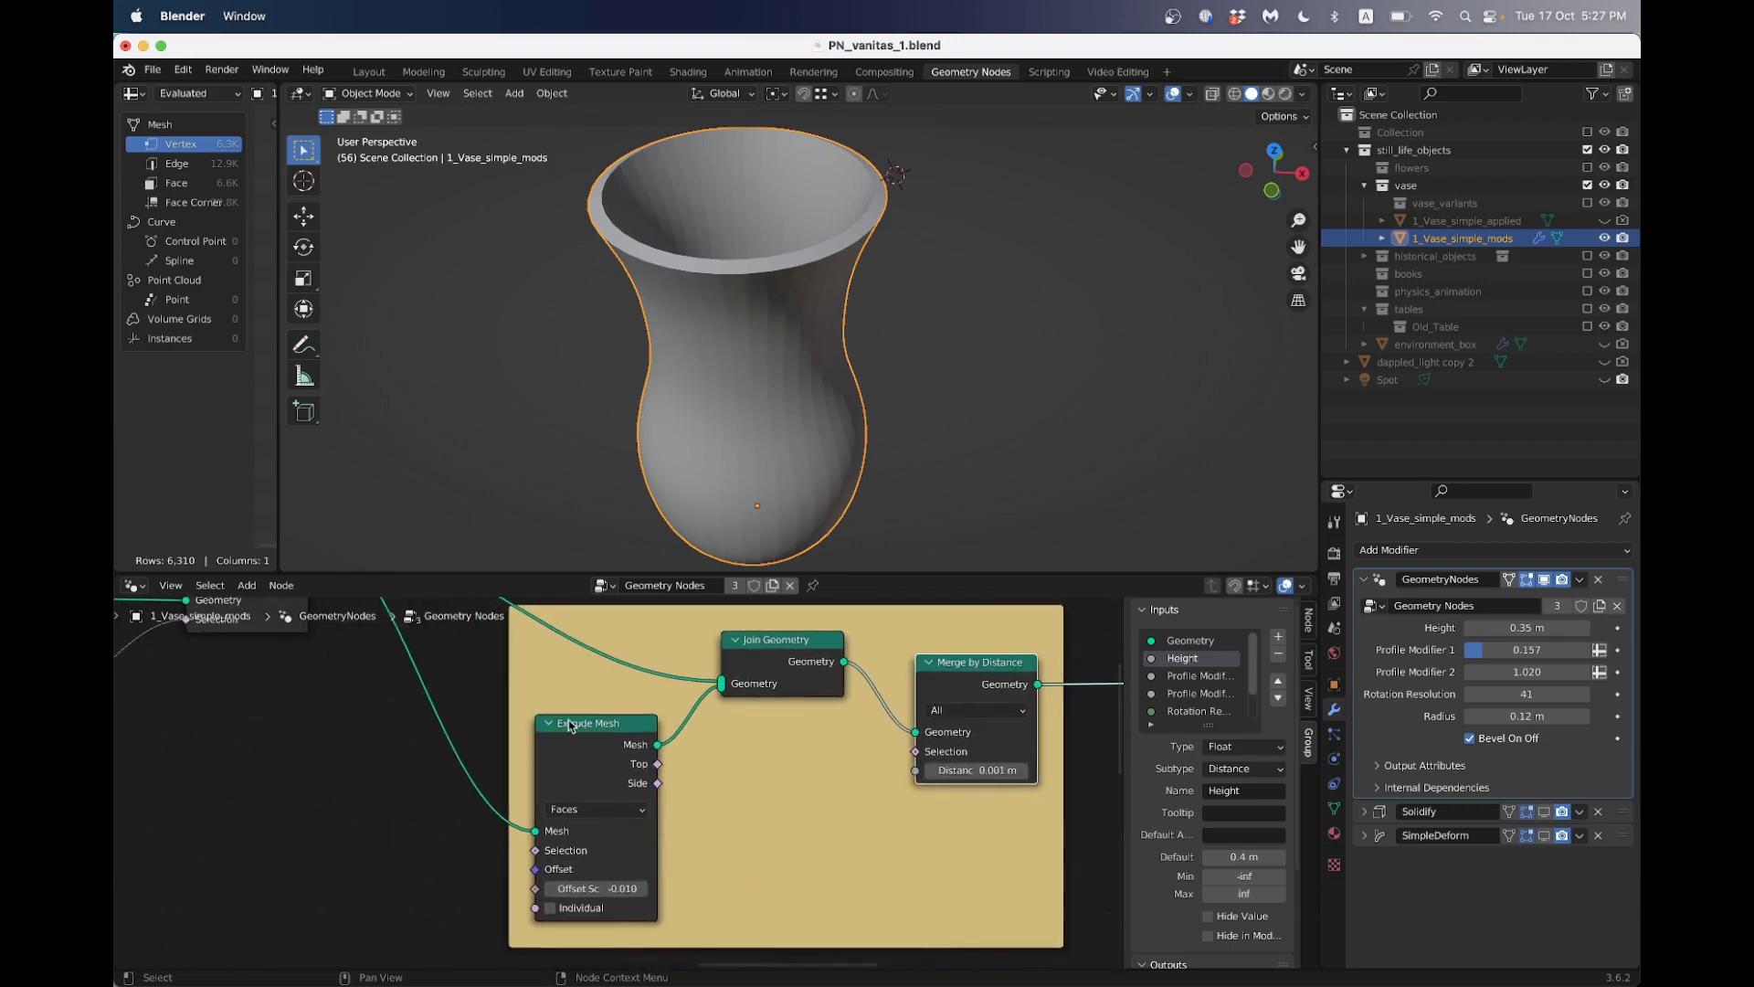
{"action": "left_click", "coordinate": [580, 730]}
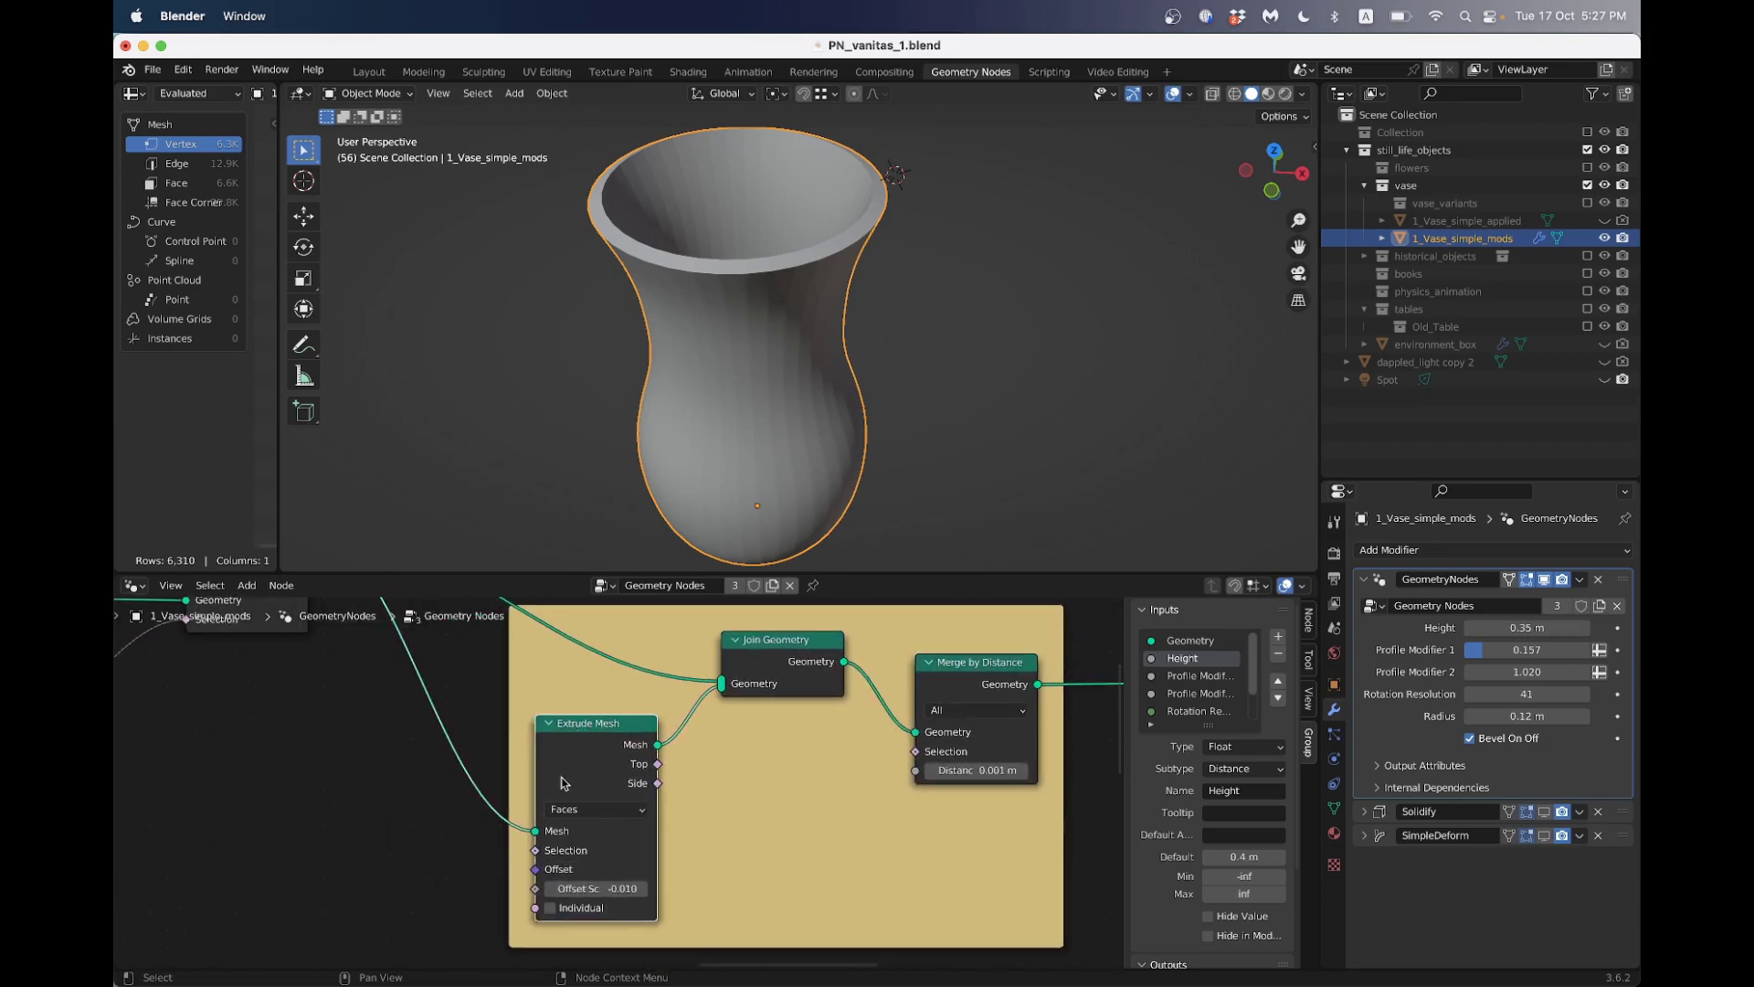
{"action": "key", "text": "m"}
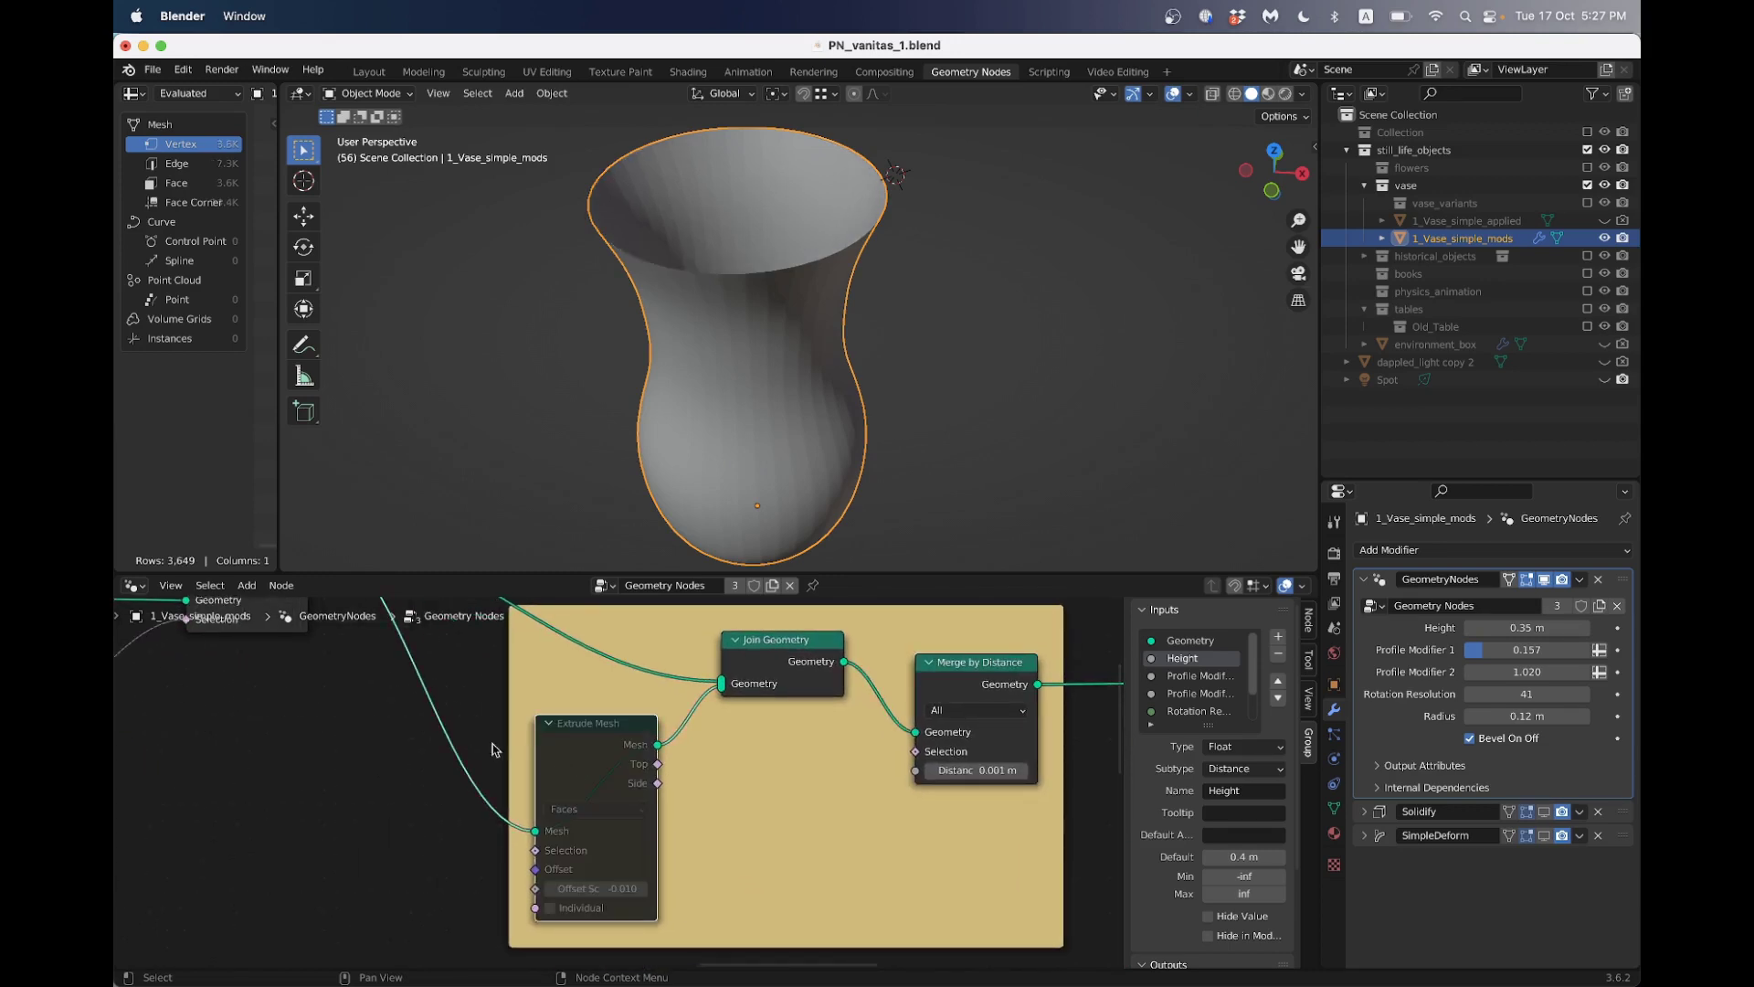
Mute the Delete Geometry node so the vase top is closed, then inspect it
{"action": "scroll", "coordinate": [391, 743], "scroll_direction": "down", "scroll_amount": 3}
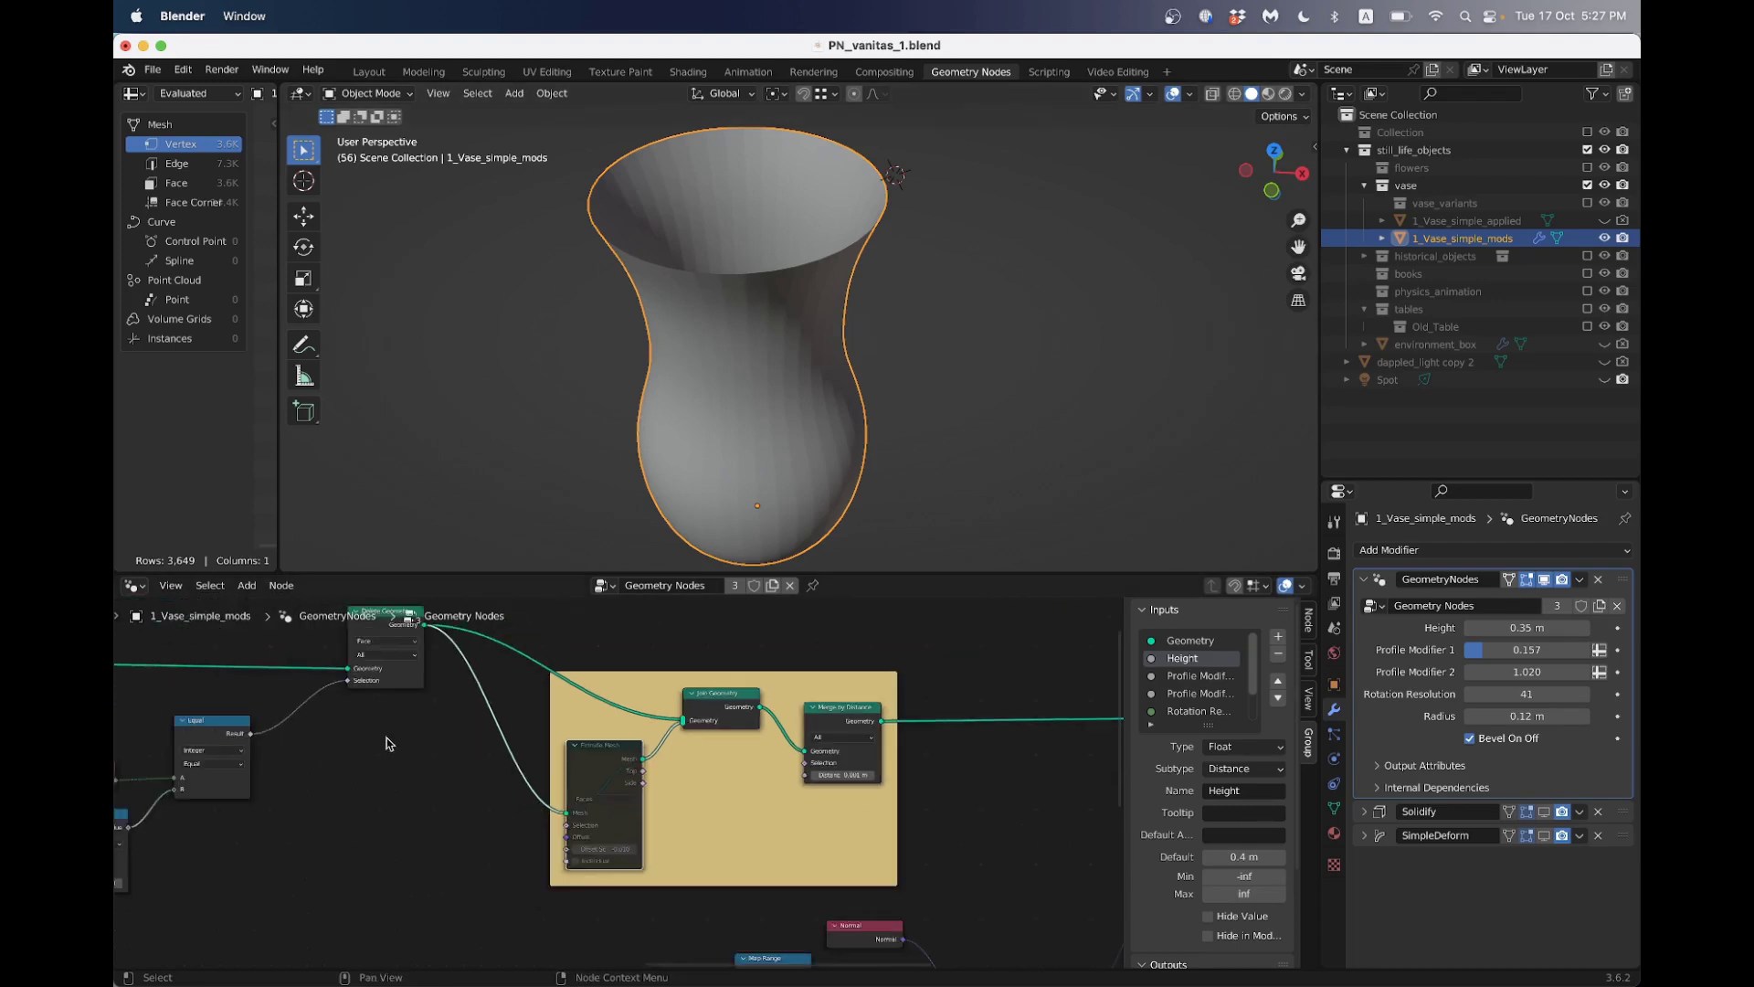
{"action": "scroll", "coordinate": [627, 795], "scroll_direction": "left", "scroll_amount": 5}
{"action": "scroll", "coordinate": [688, 827], "scroll_direction": "up", "scroll_amount": 2}
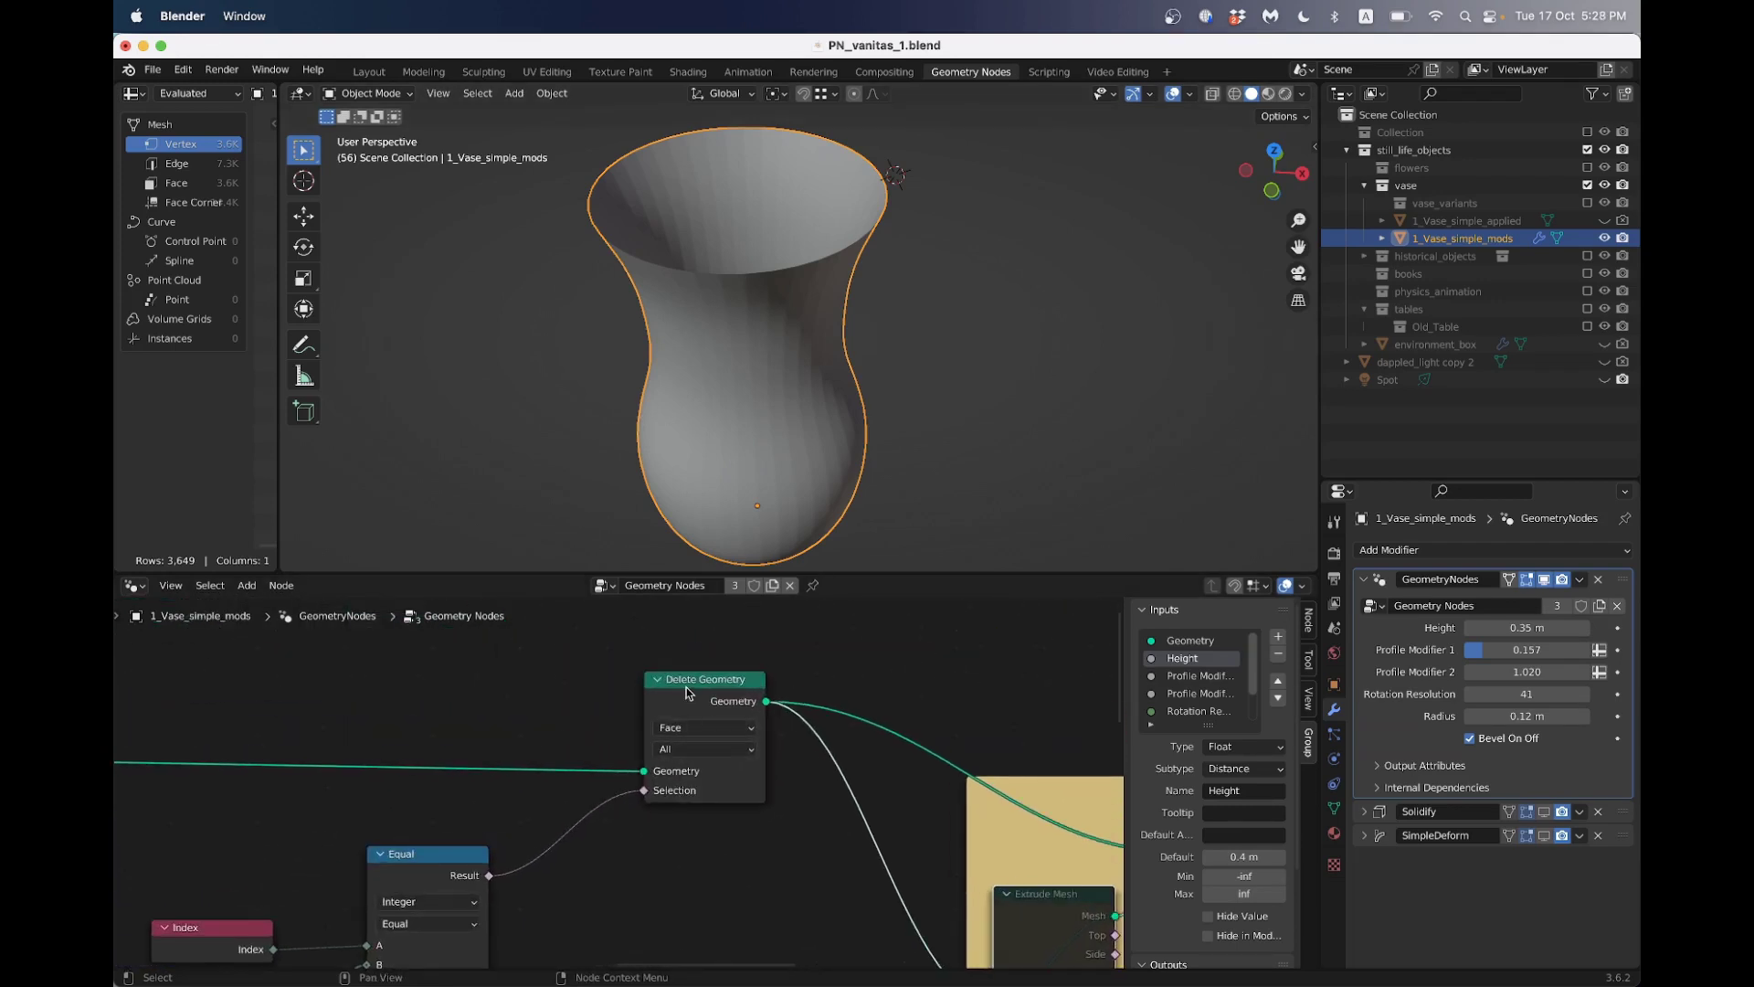
{"action": "key", "text": "m"}
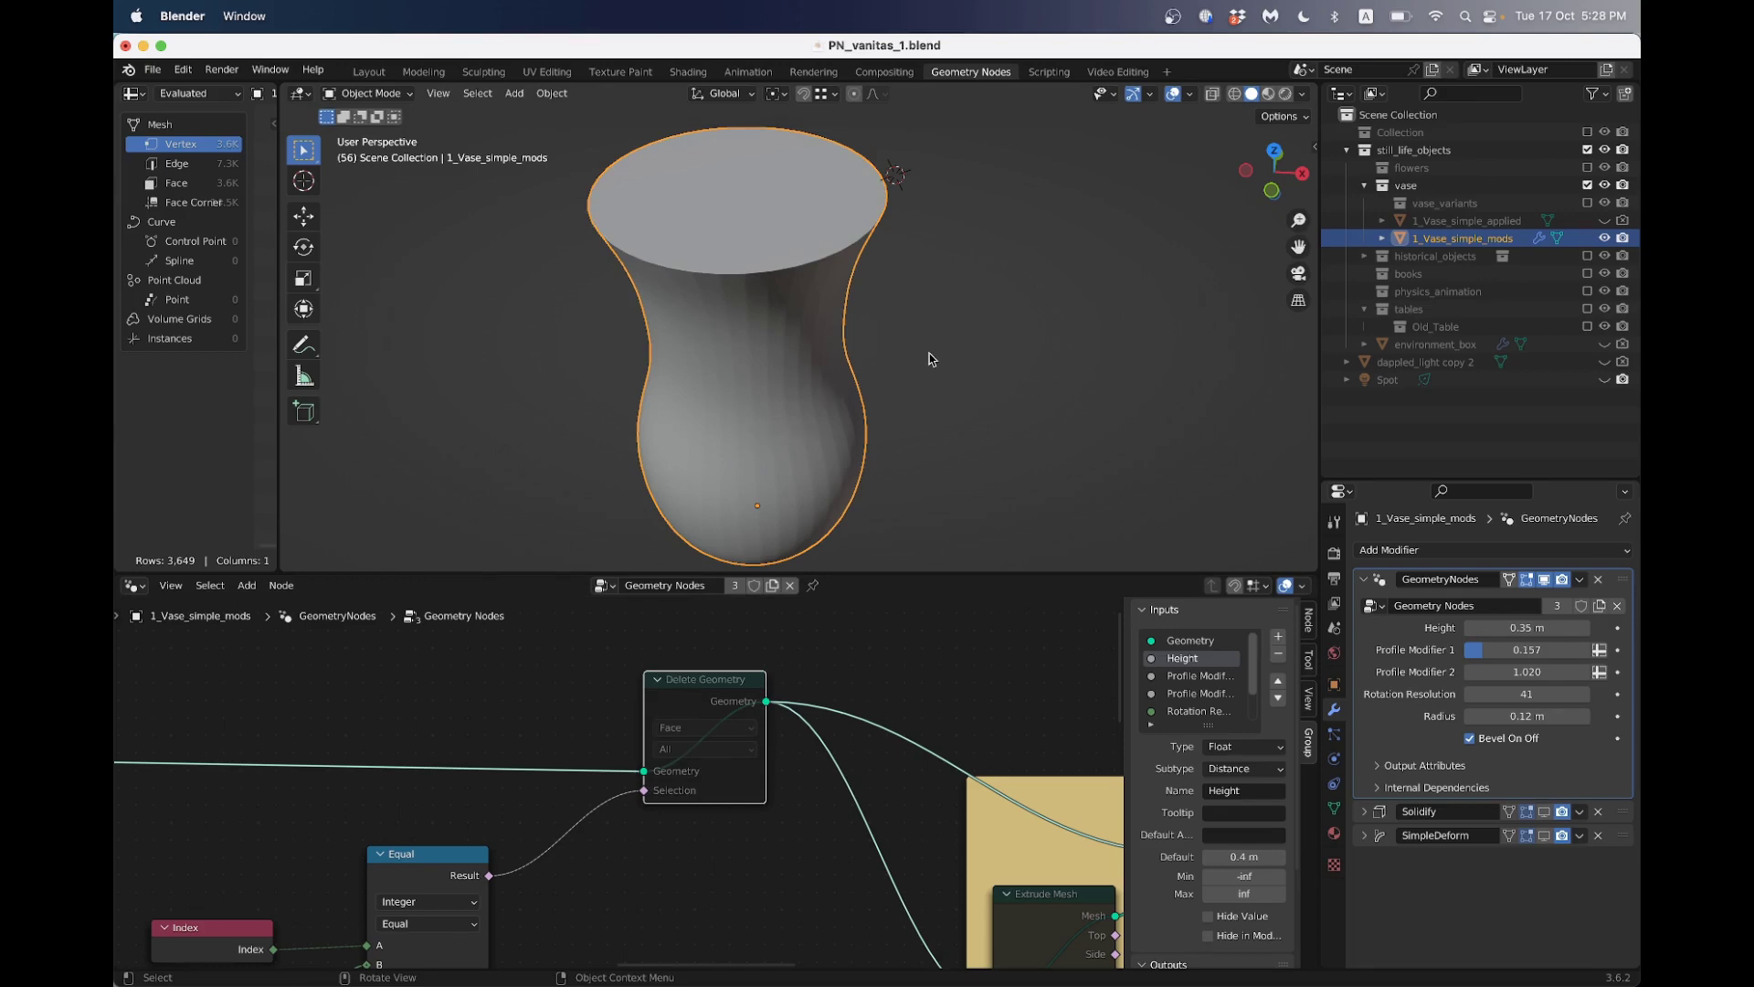
{"action": "middle_click_drag", "start_coordinate": [930, 359], "coordinate": [973, 337]}
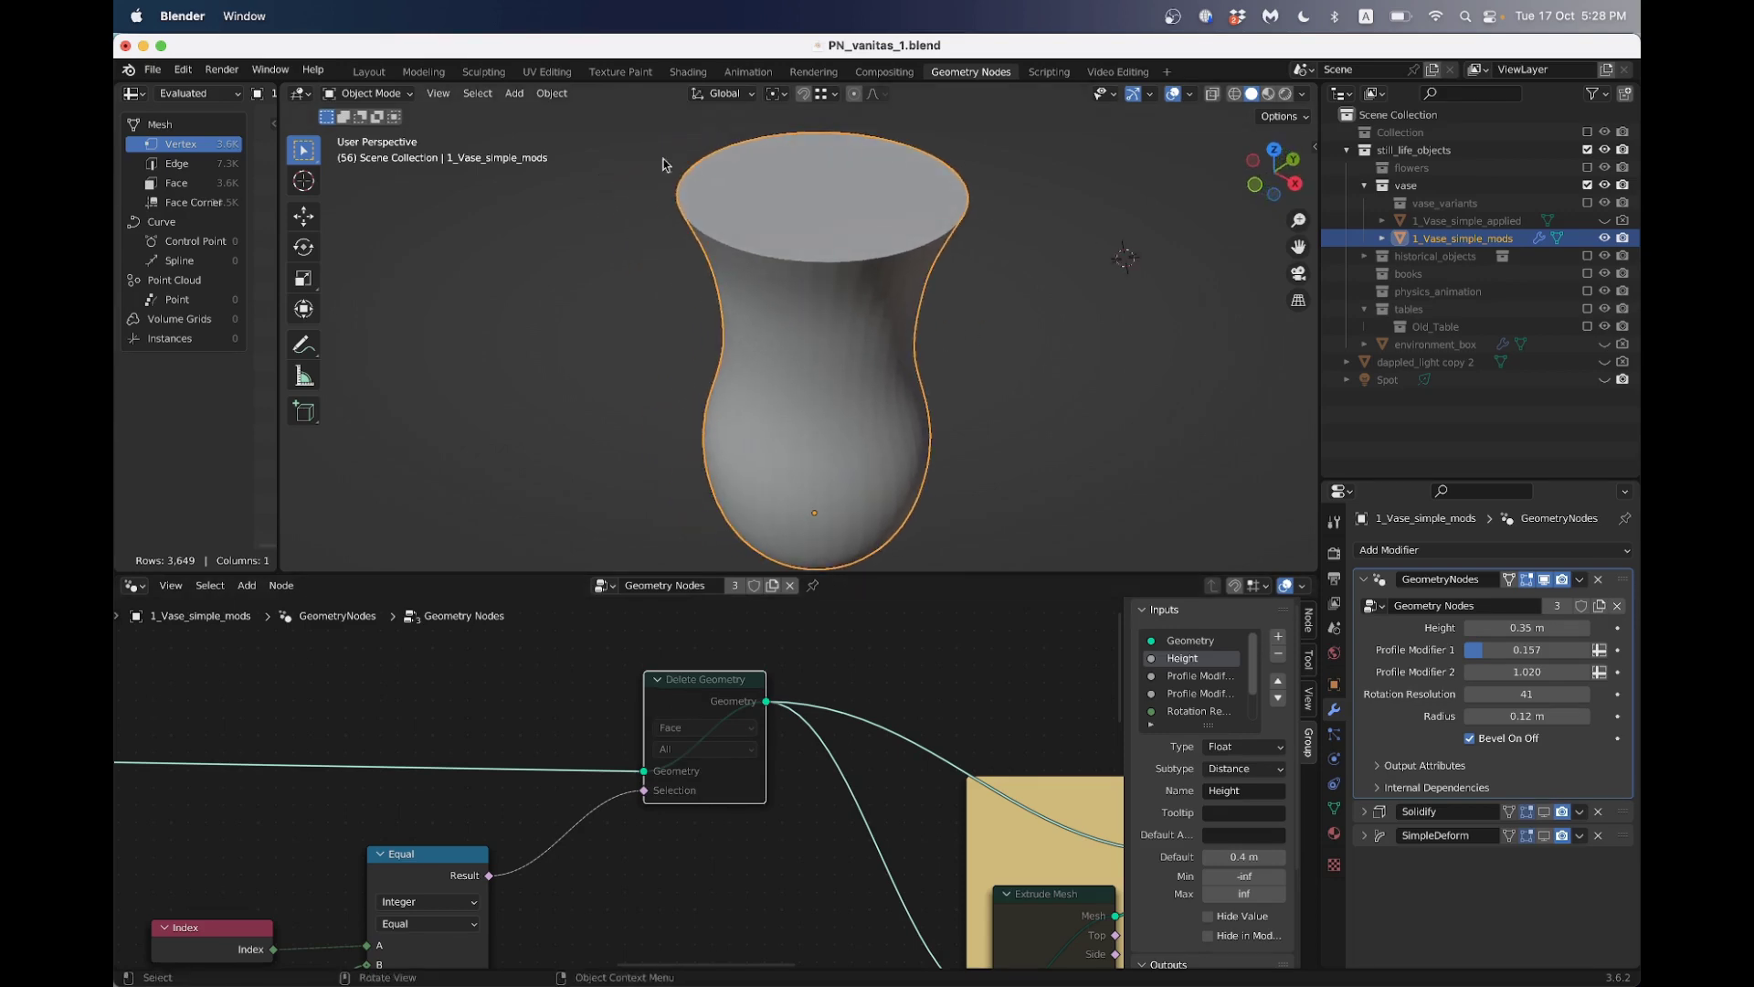
{"action": "middle_click_drag", "start_coordinate": [957, 416], "coordinate": [754, 346]}
{"action": "scroll", "coordinate": [778, 382], "scroll_direction": "up", "scroll_amount": 2}
{"action": "scroll", "coordinate": [778, 382], "scroll_direction": "down", "scroll_amount": 2}
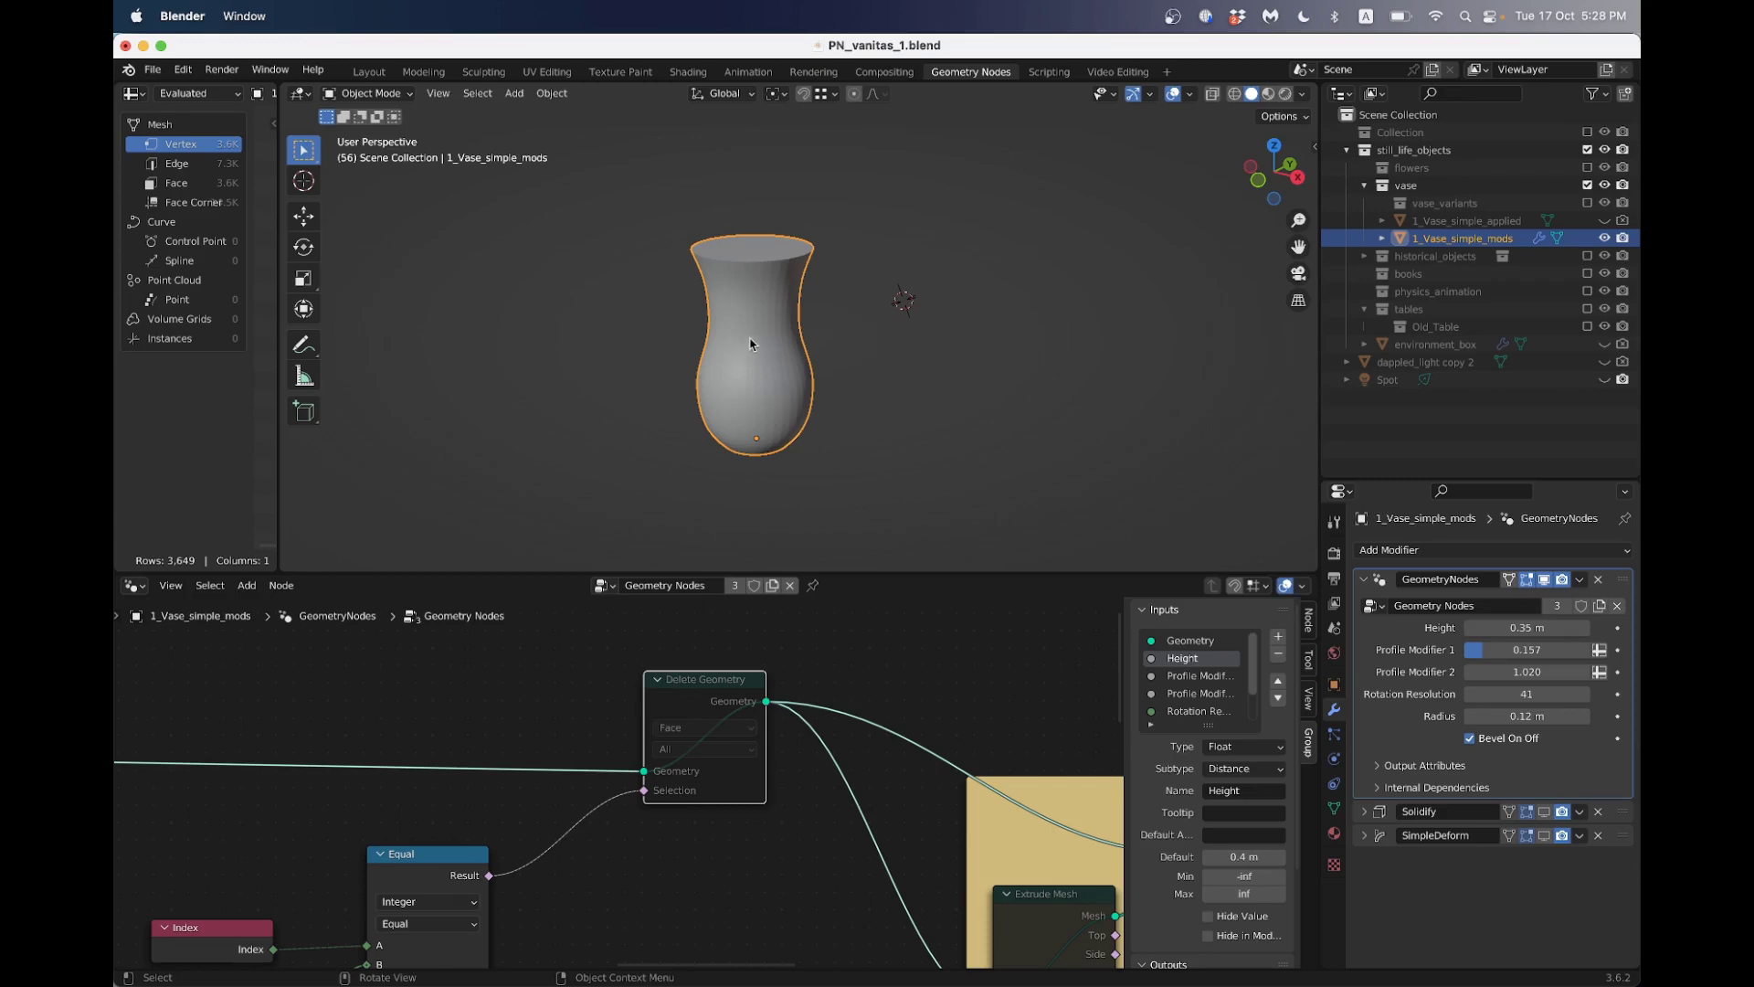
Duplicate the closed vase to its right and move the copy into a new stl_exports collection
{"action": "key", "text": "shift+d"}
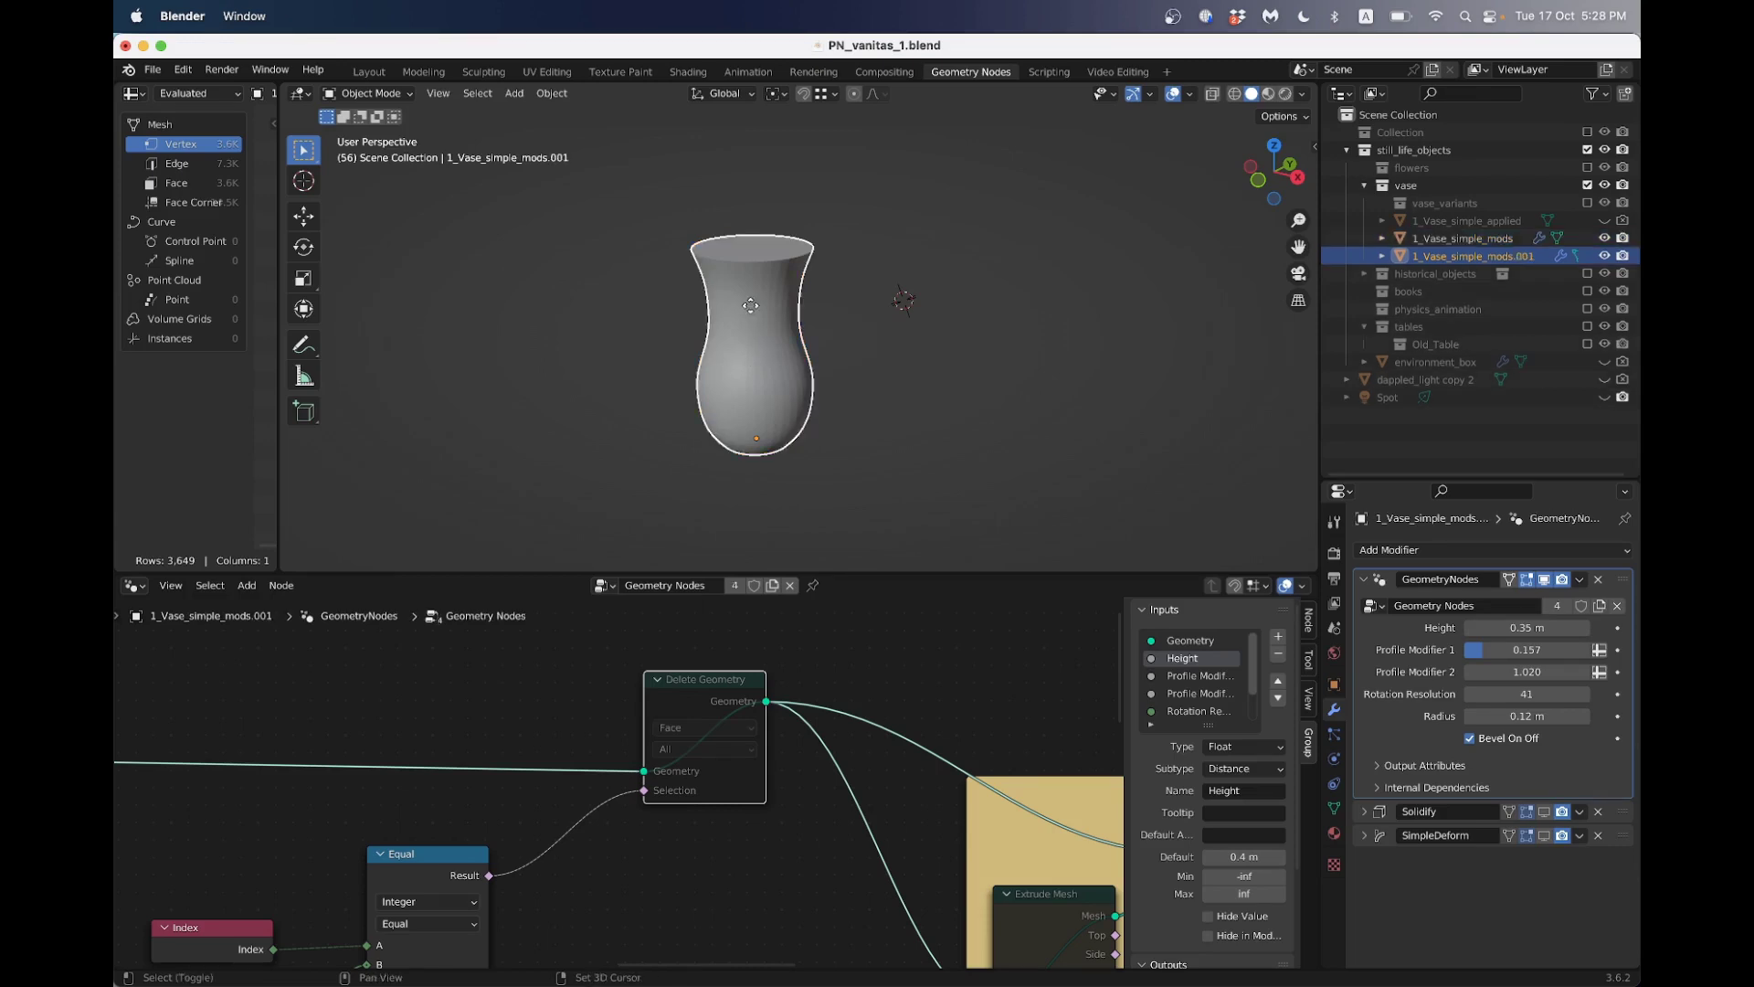
{"action": "left_click", "coordinate": [936, 306]}
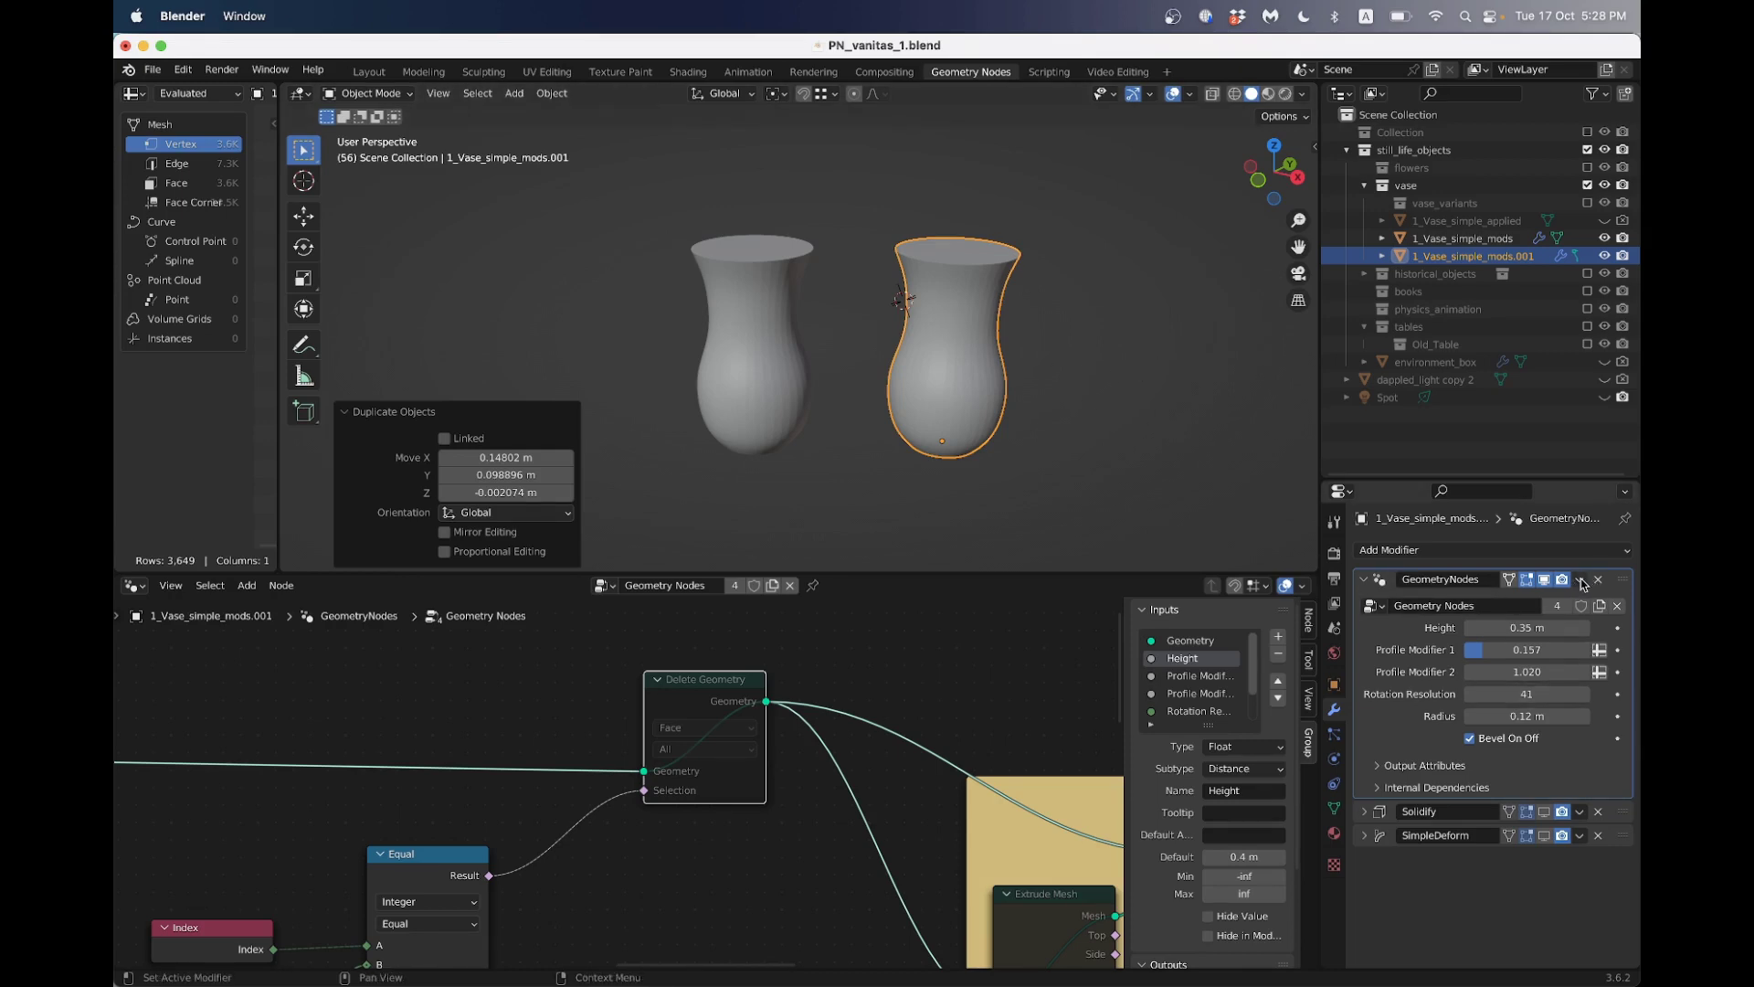
{"action": "key", "text": "m"}
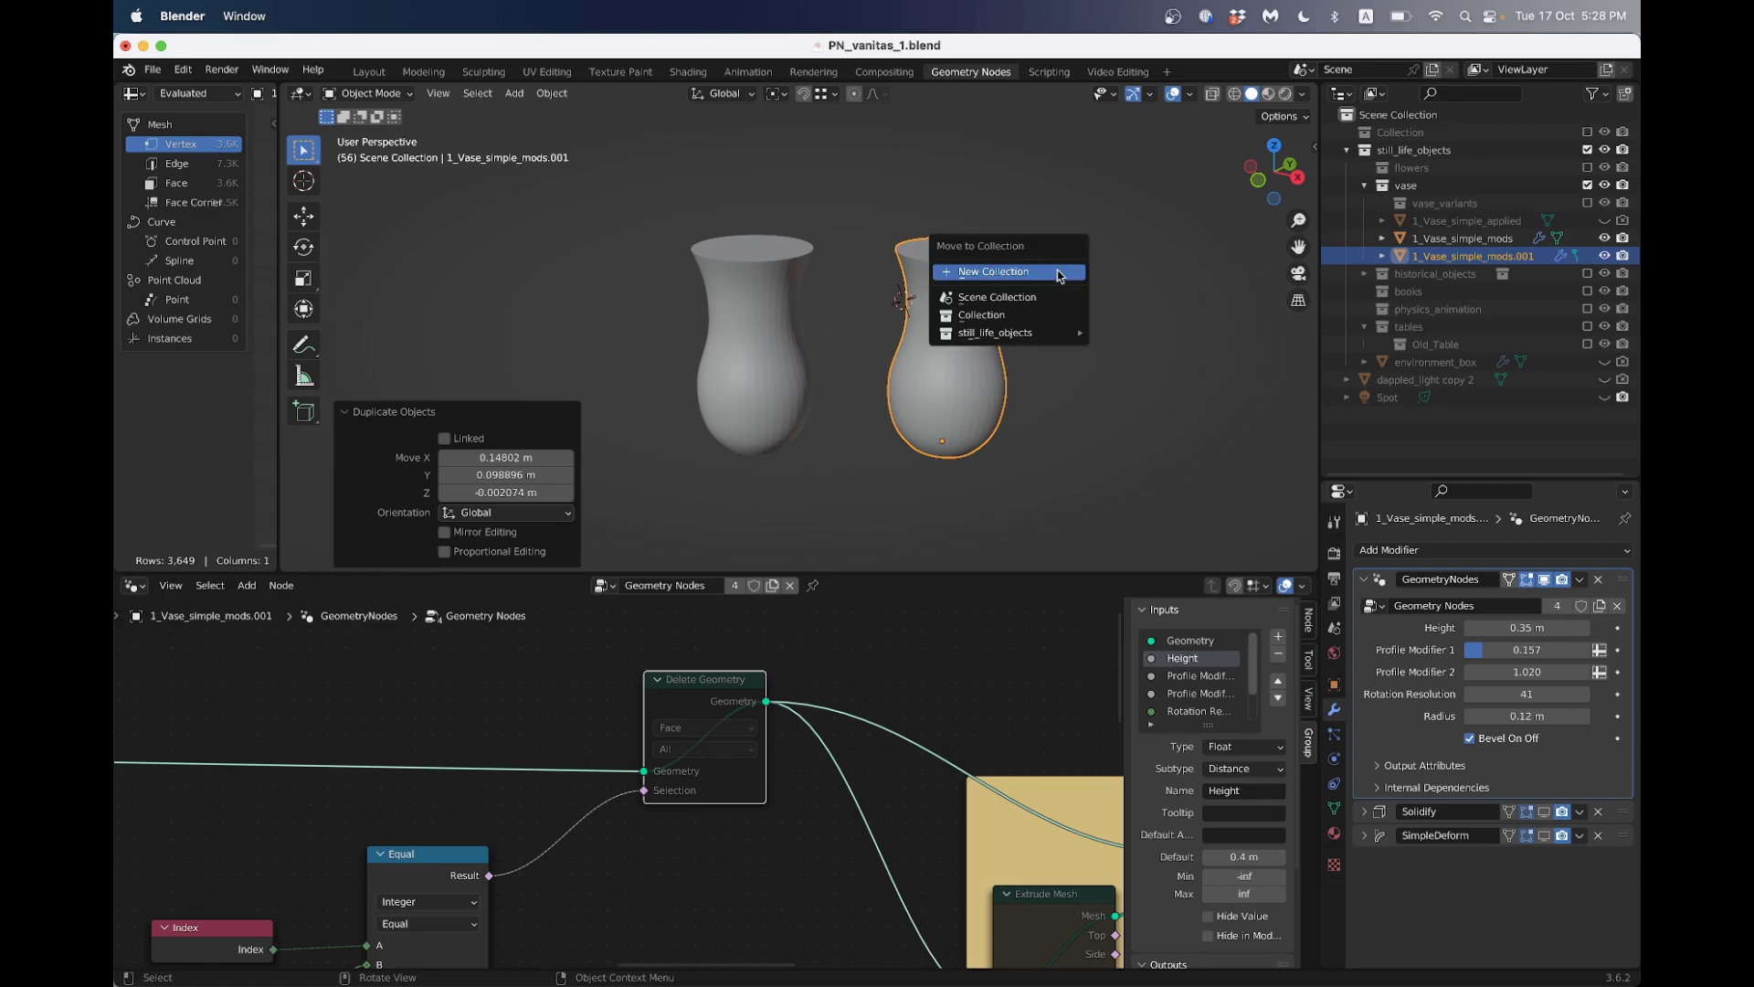
{"action": "left_click", "coordinate": [1057, 272]}
{"action": "type", "text": "stl_exports"}
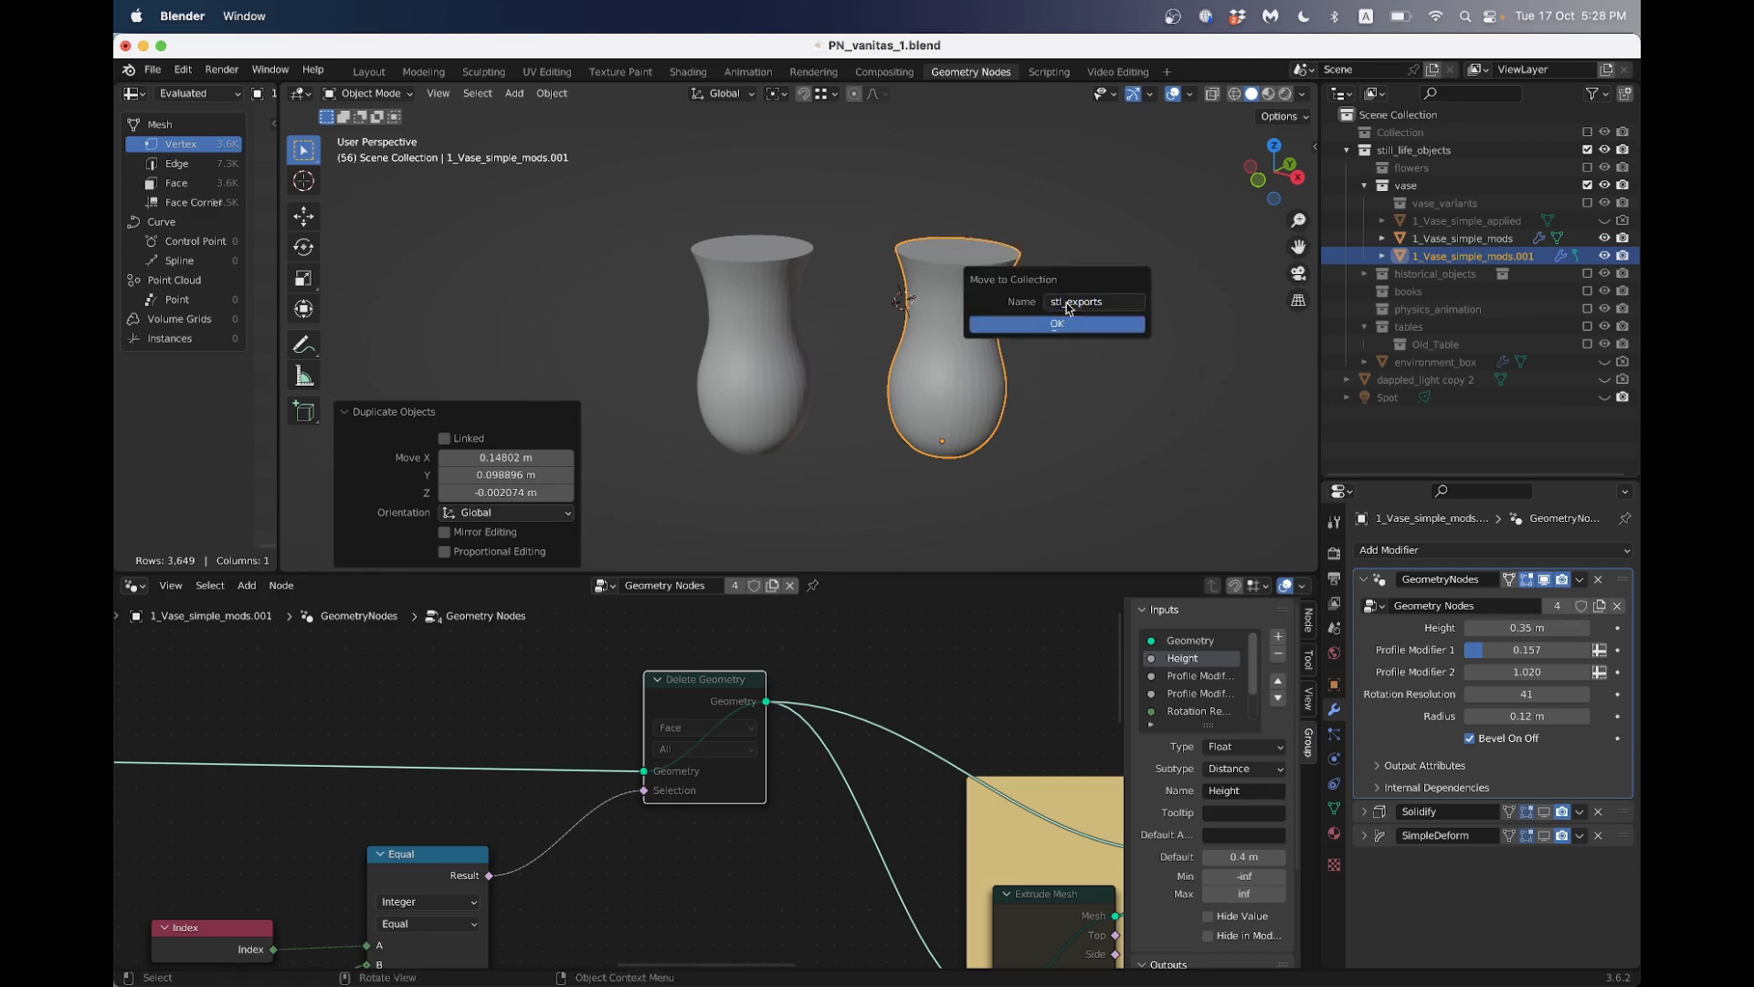
{"action": "key", "text": "Return"}
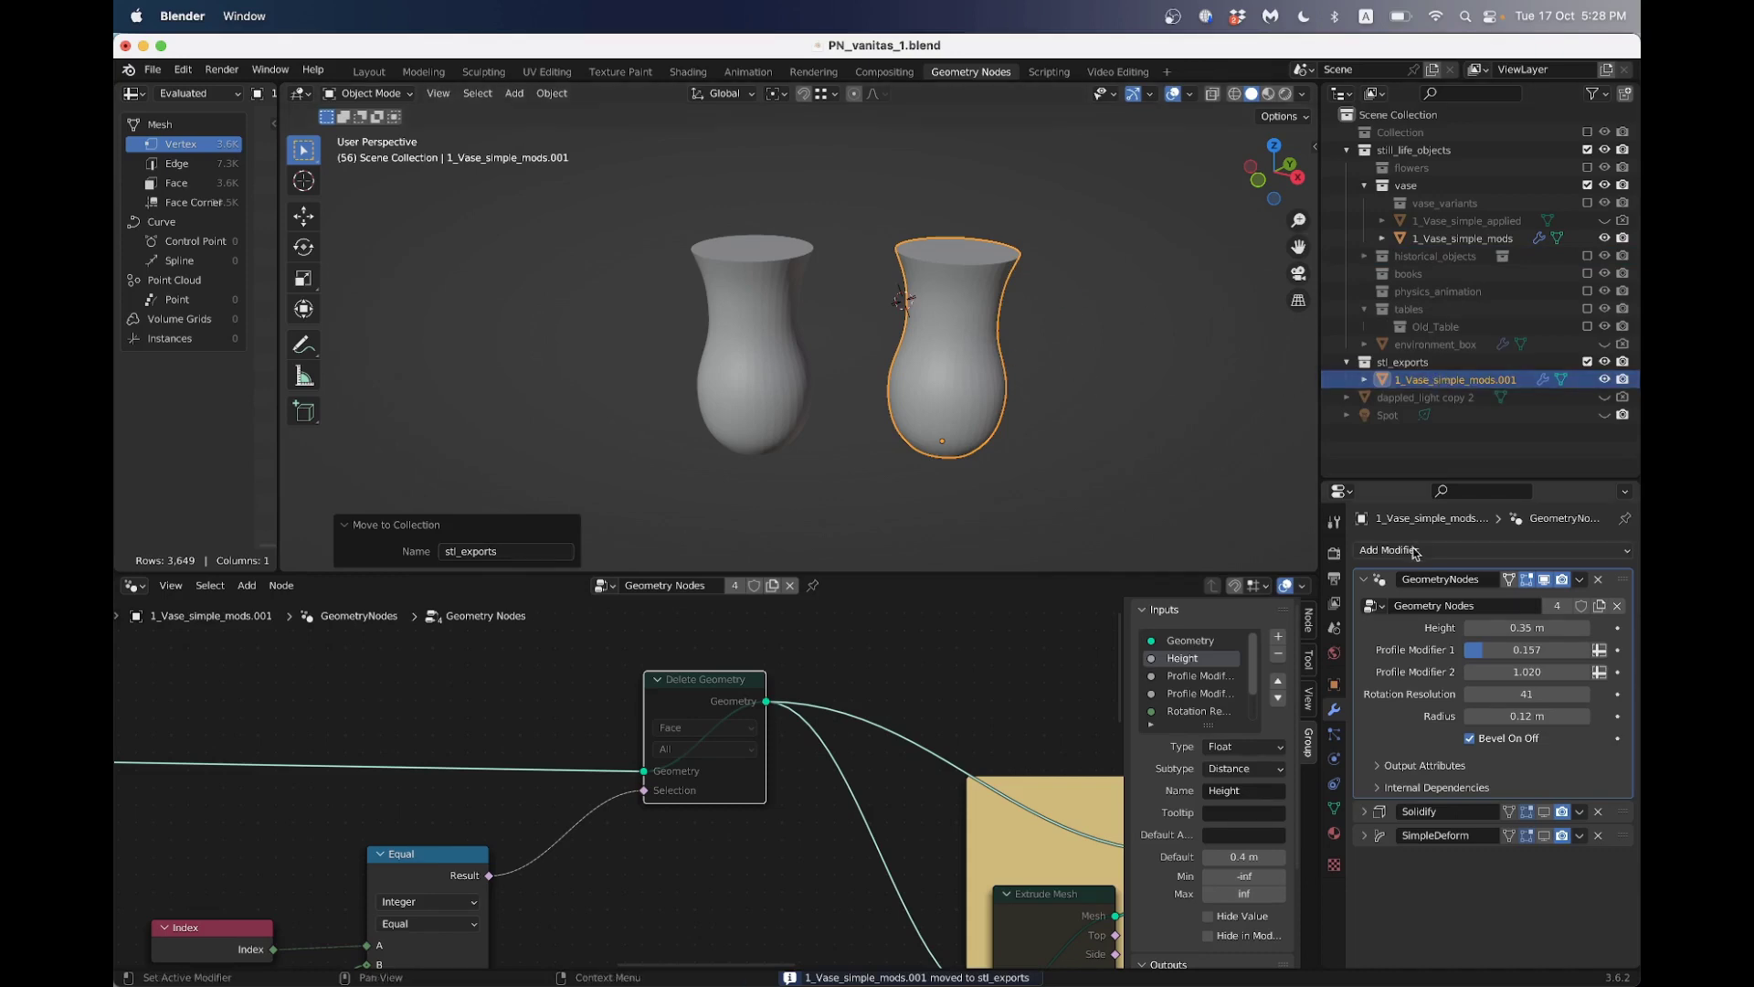
Delete the Geometry Nodes, Solidify and SimpleDeform modifiers from the vase copy
{"action": "left_click", "coordinate": [1581, 580]}
{"action": "left_click", "coordinate": [1558, 630]}
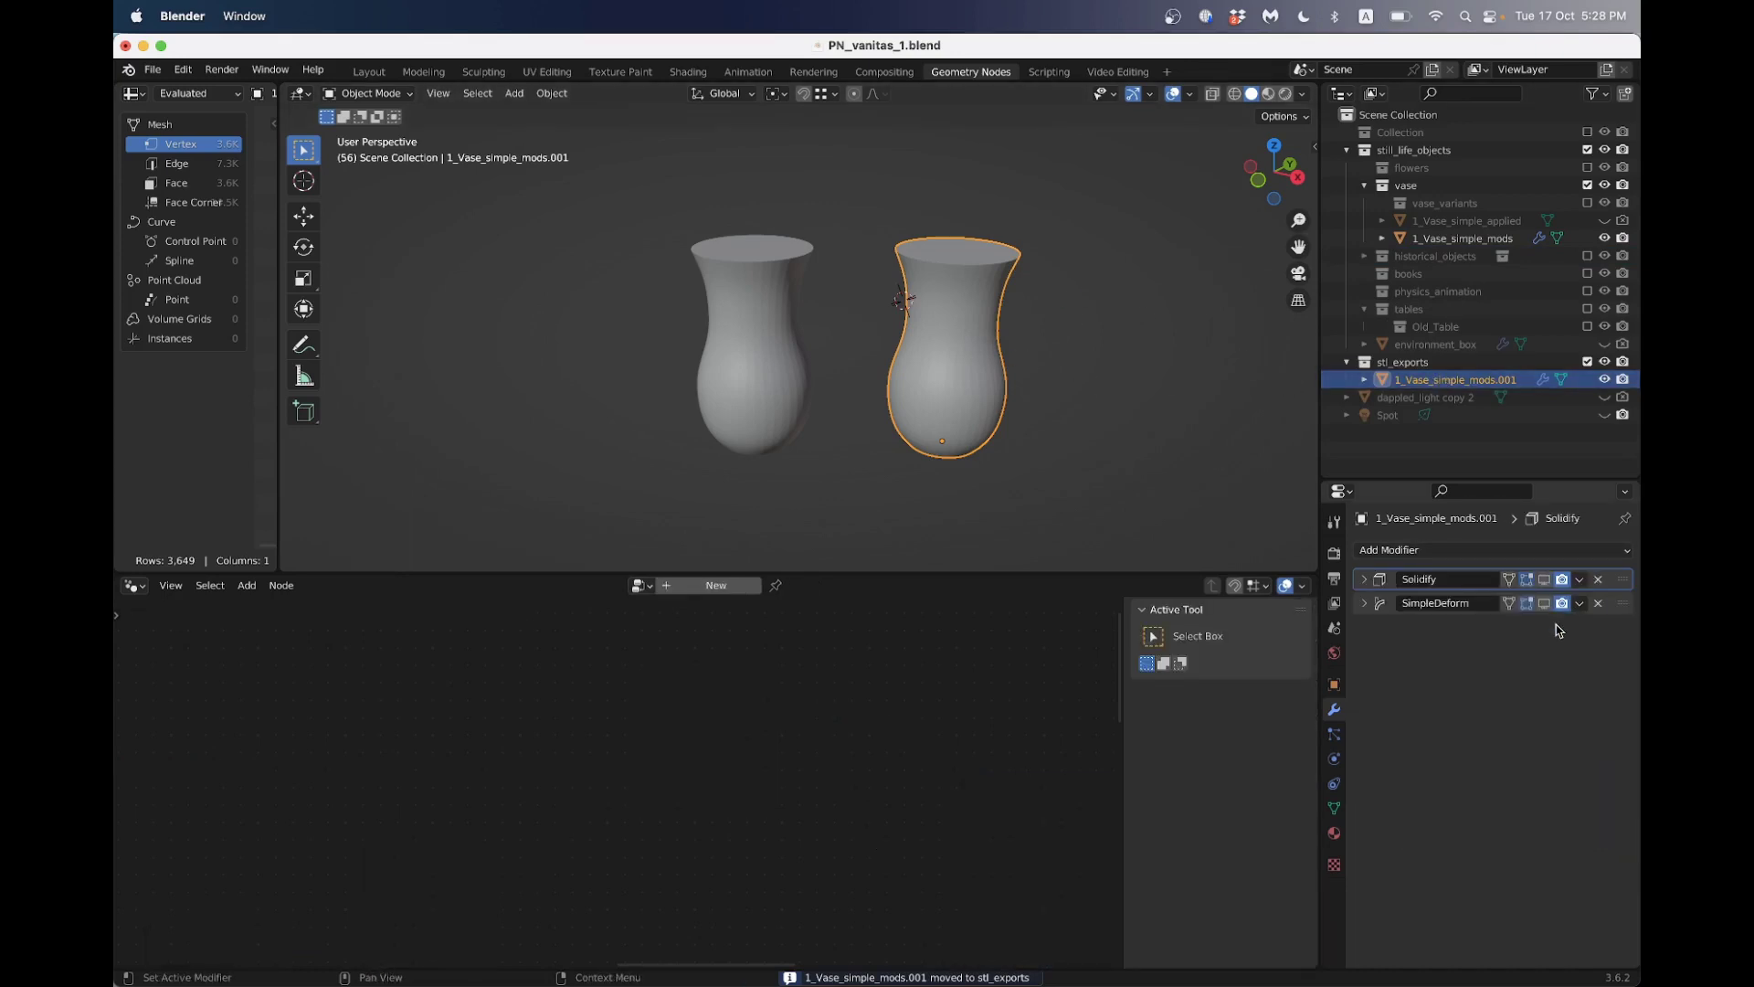
{"action": "left_click", "coordinate": [1599, 581]}
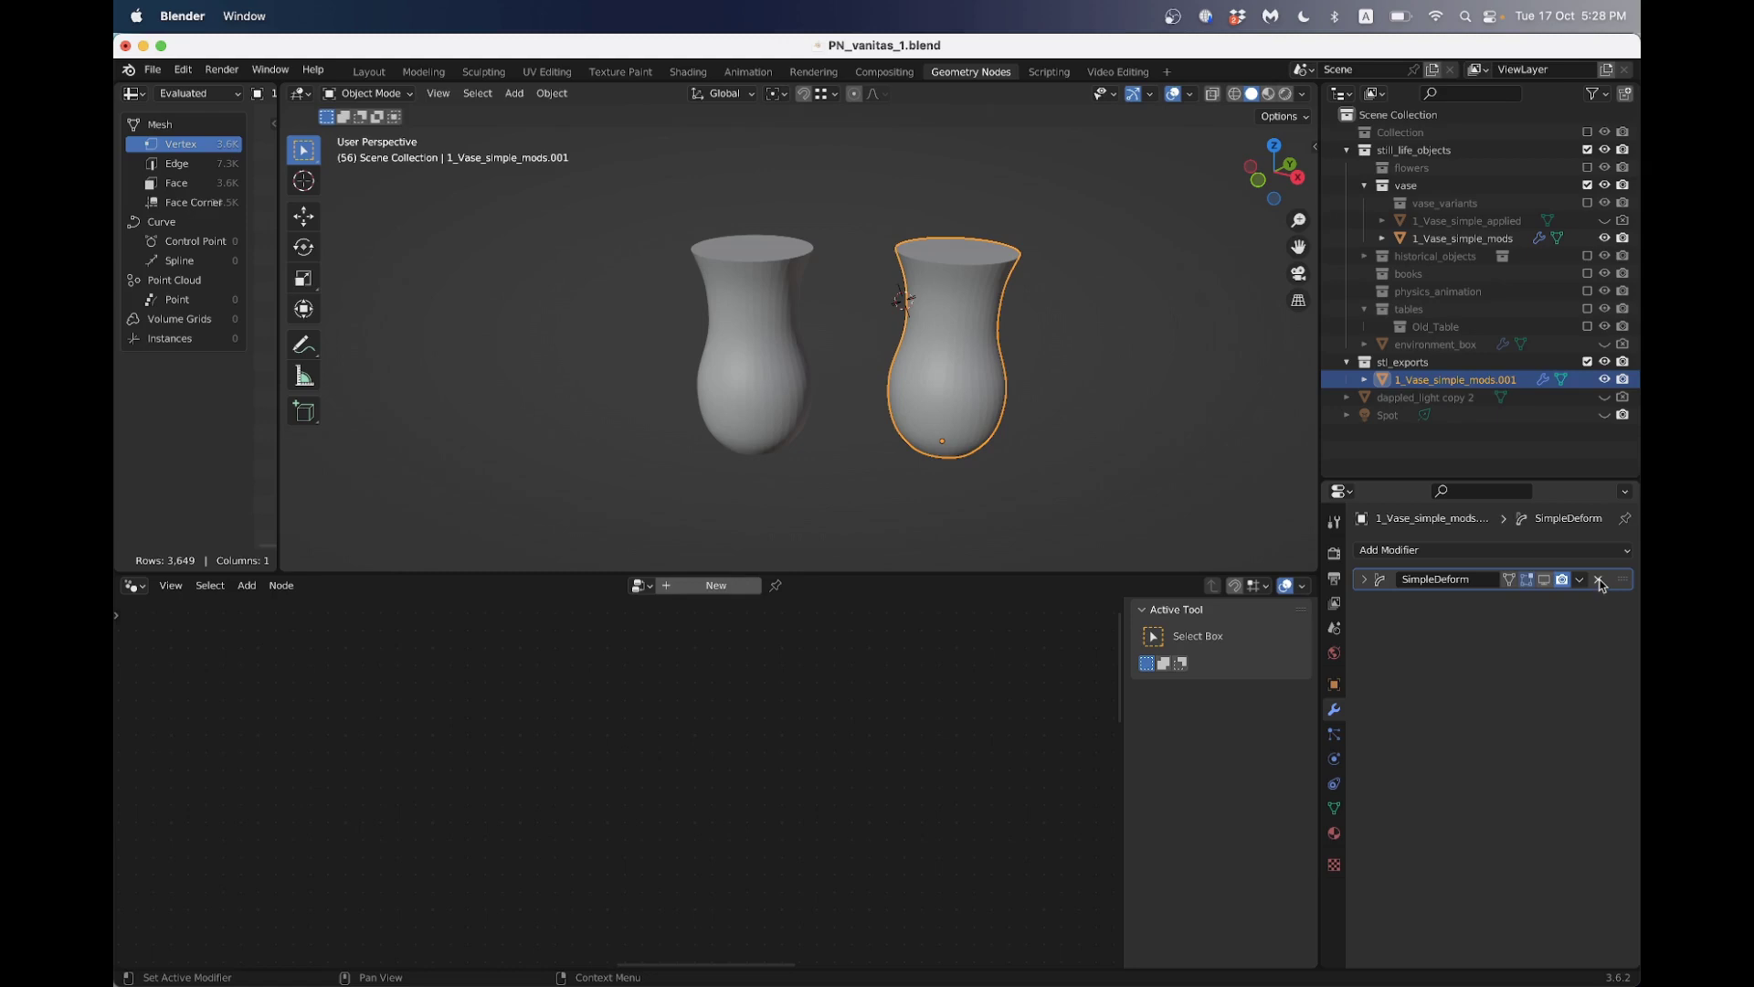
{"action": "left_click", "coordinate": [1600, 581]}
{"action": "middle_click_drag", "start_coordinate": [1060, 338], "coordinate": [1040, 381], "text": "shift"}
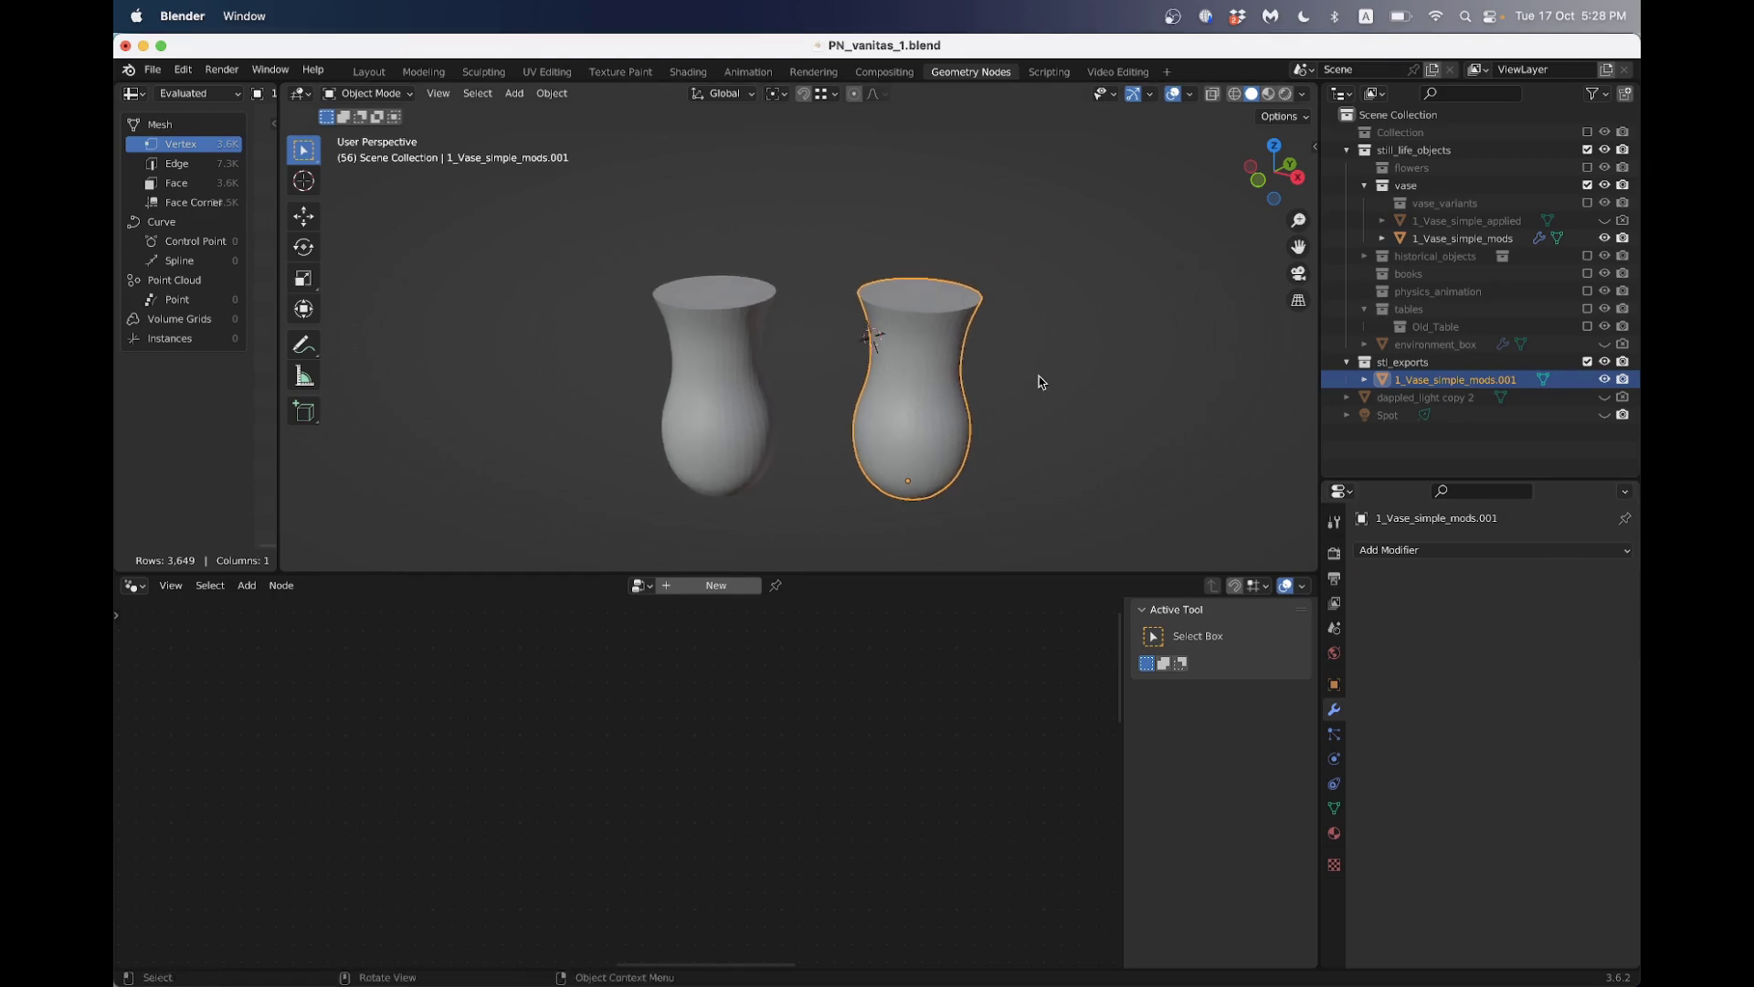
Apply the vase copy's scale so it reads 1.000
{"action": "key", "text": "n"}
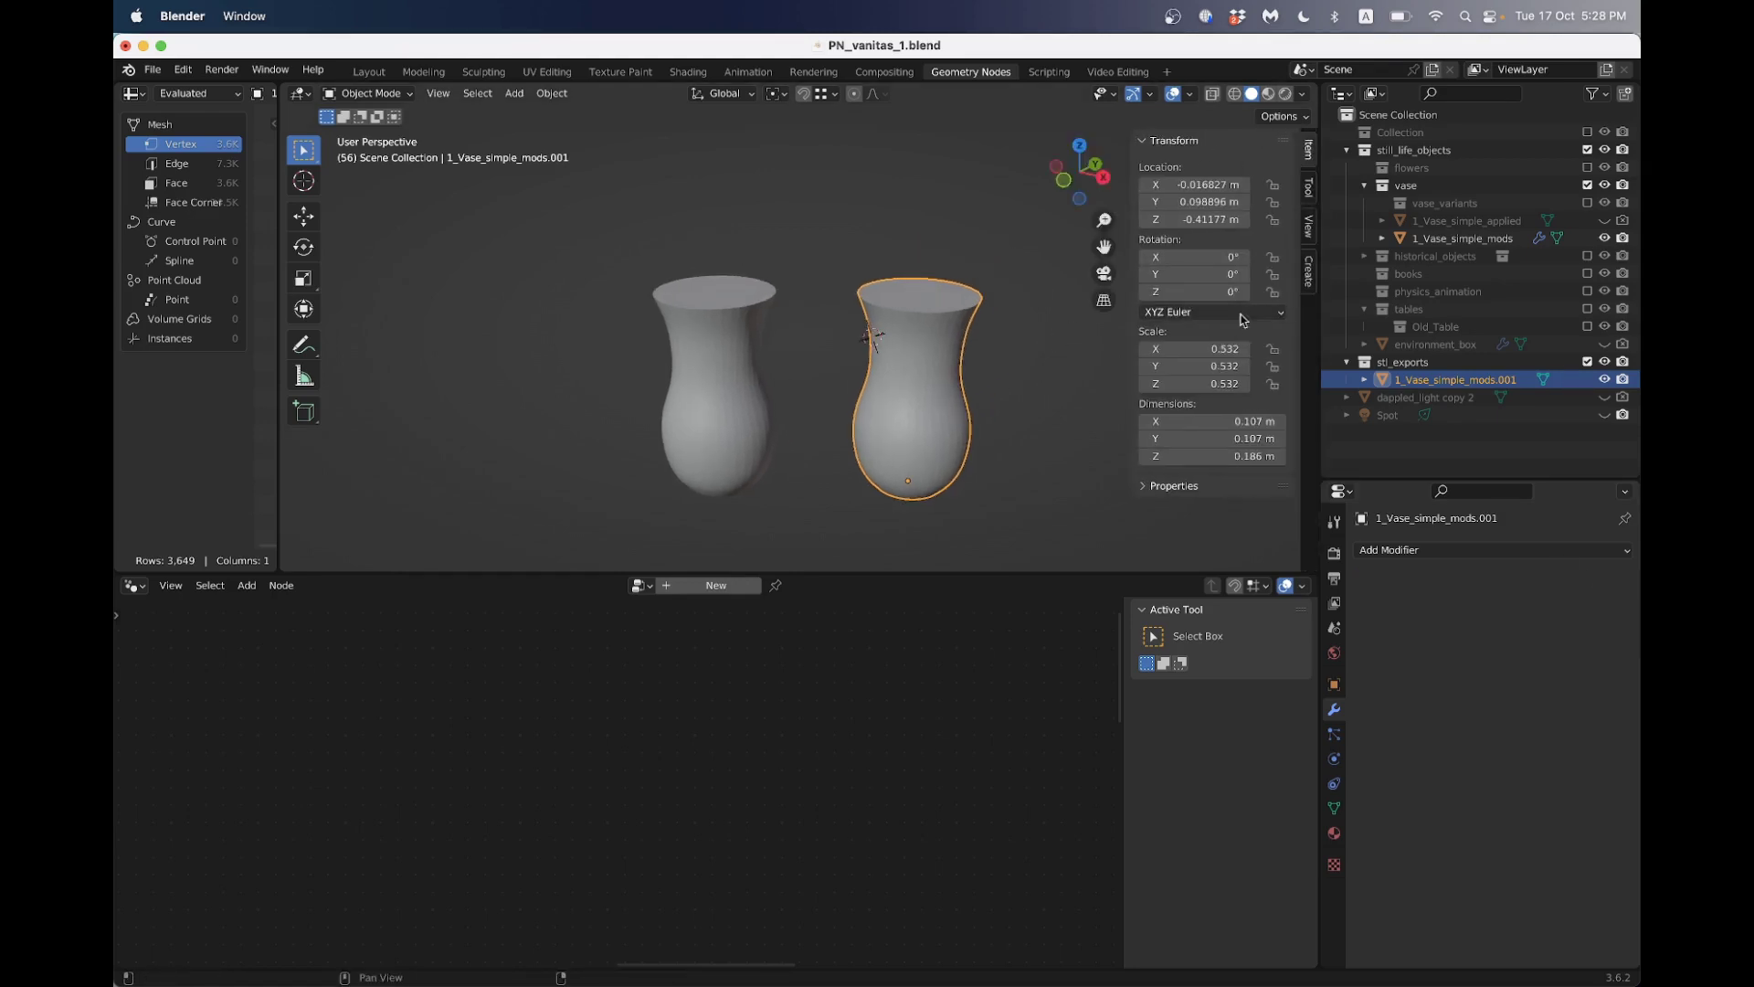
{"action": "scroll", "coordinate": [1016, 388], "scroll_direction": "down", "scroll_amount": 5}
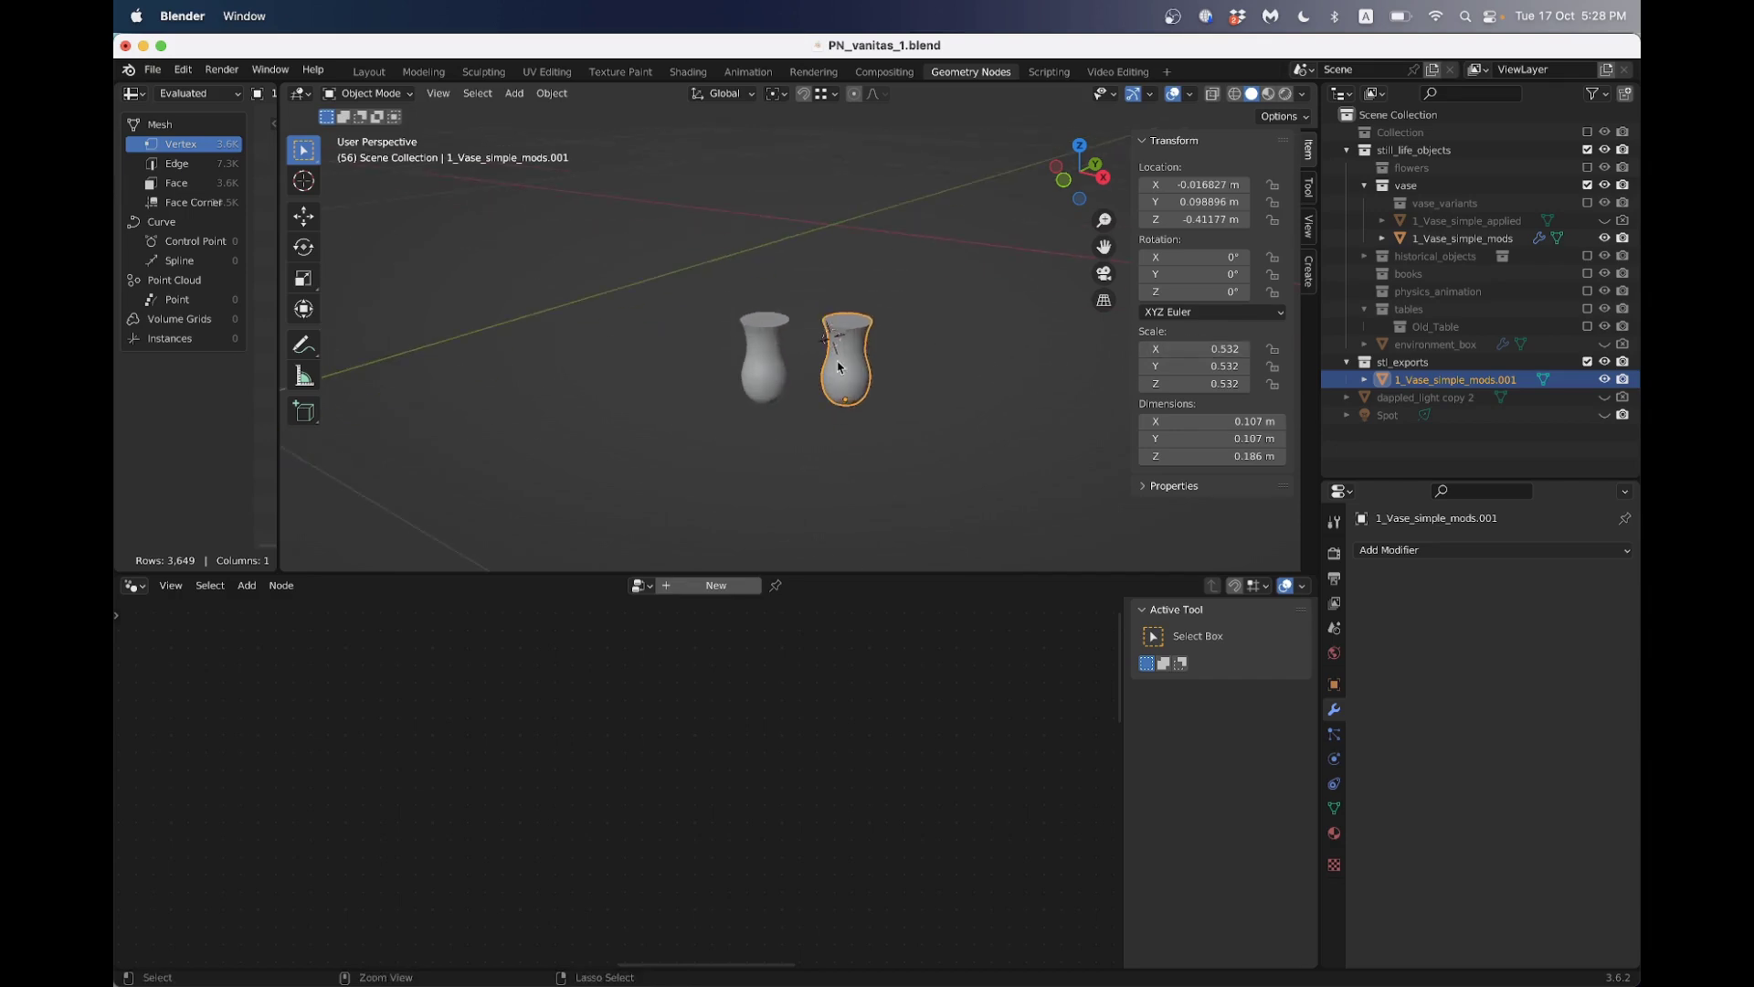
{"action": "key", "text": "ctrl+a"}
{"action": "left_click", "coordinate": [795, 402]}
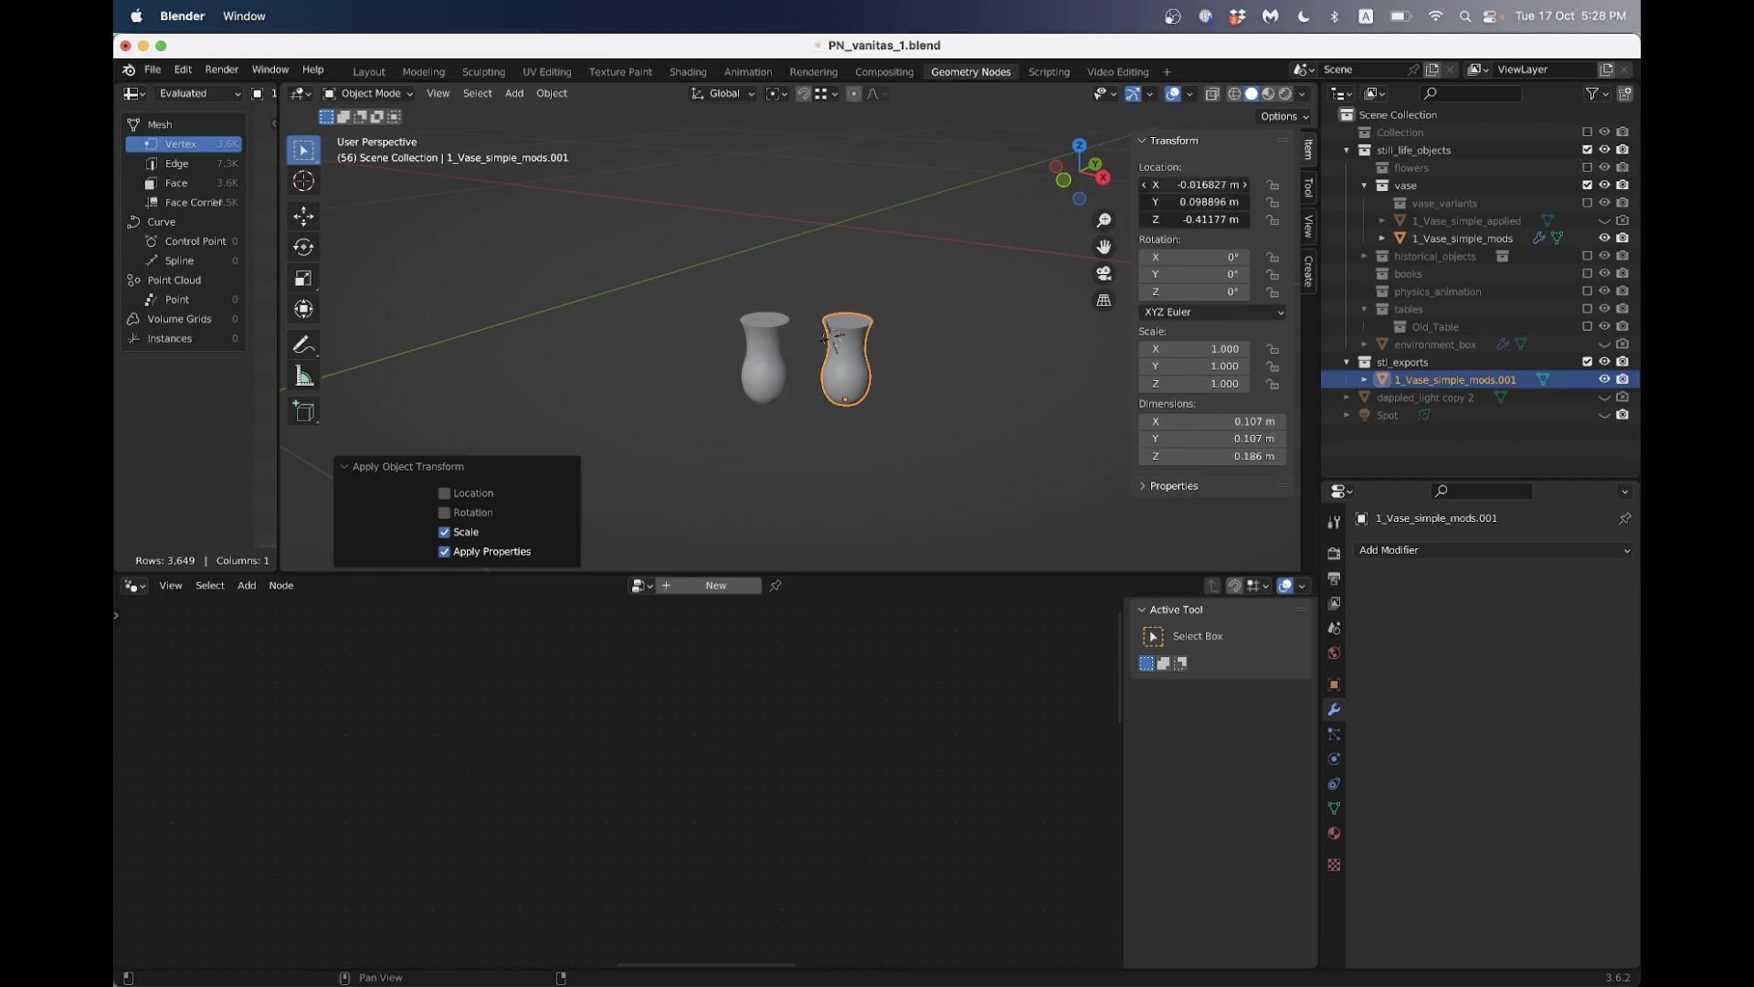
Set the copy's Location X, Y and Z to 0 and frame it in the view
{"action": "left_click_drag", "start_coordinate": [1206, 184], "coordinate": [1206, 219]}
{"action": "type", "text": "0"}
{"action": "key", "text": "Return"}
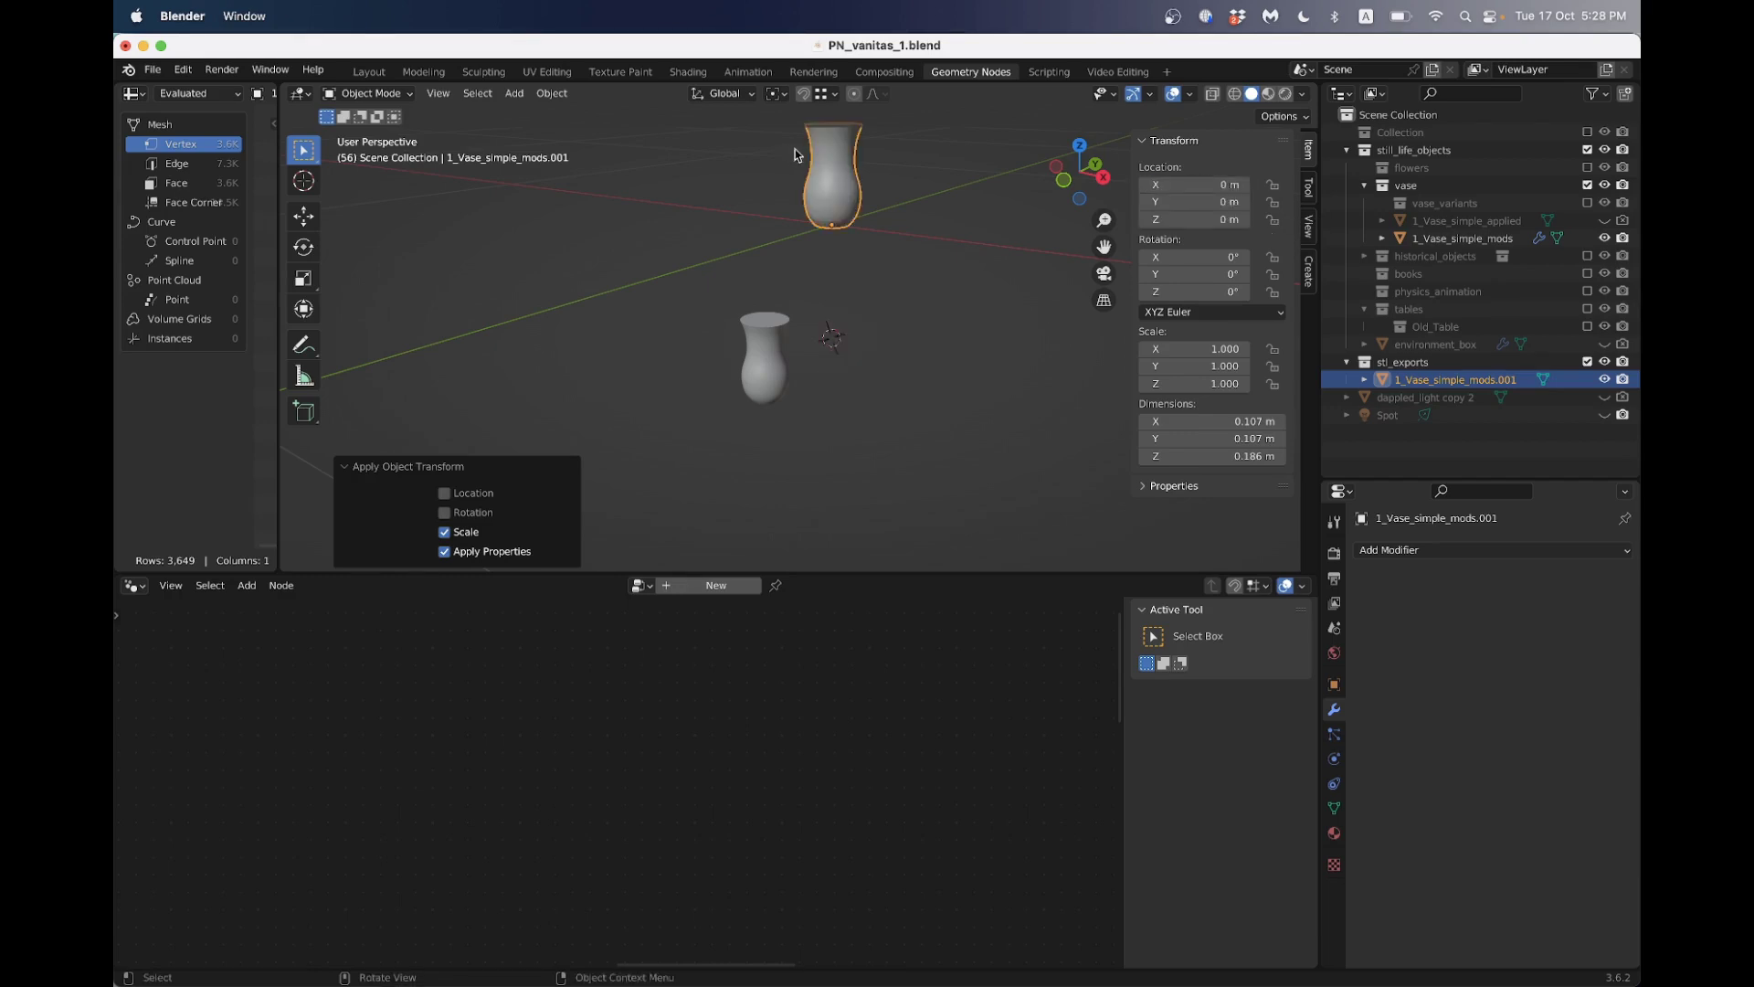
{"action": "key", "text": "KP_Decimal"}
{"action": "middle_click_drag", "start_coordinate": [819, 388], "coordinate": [885, 352]}
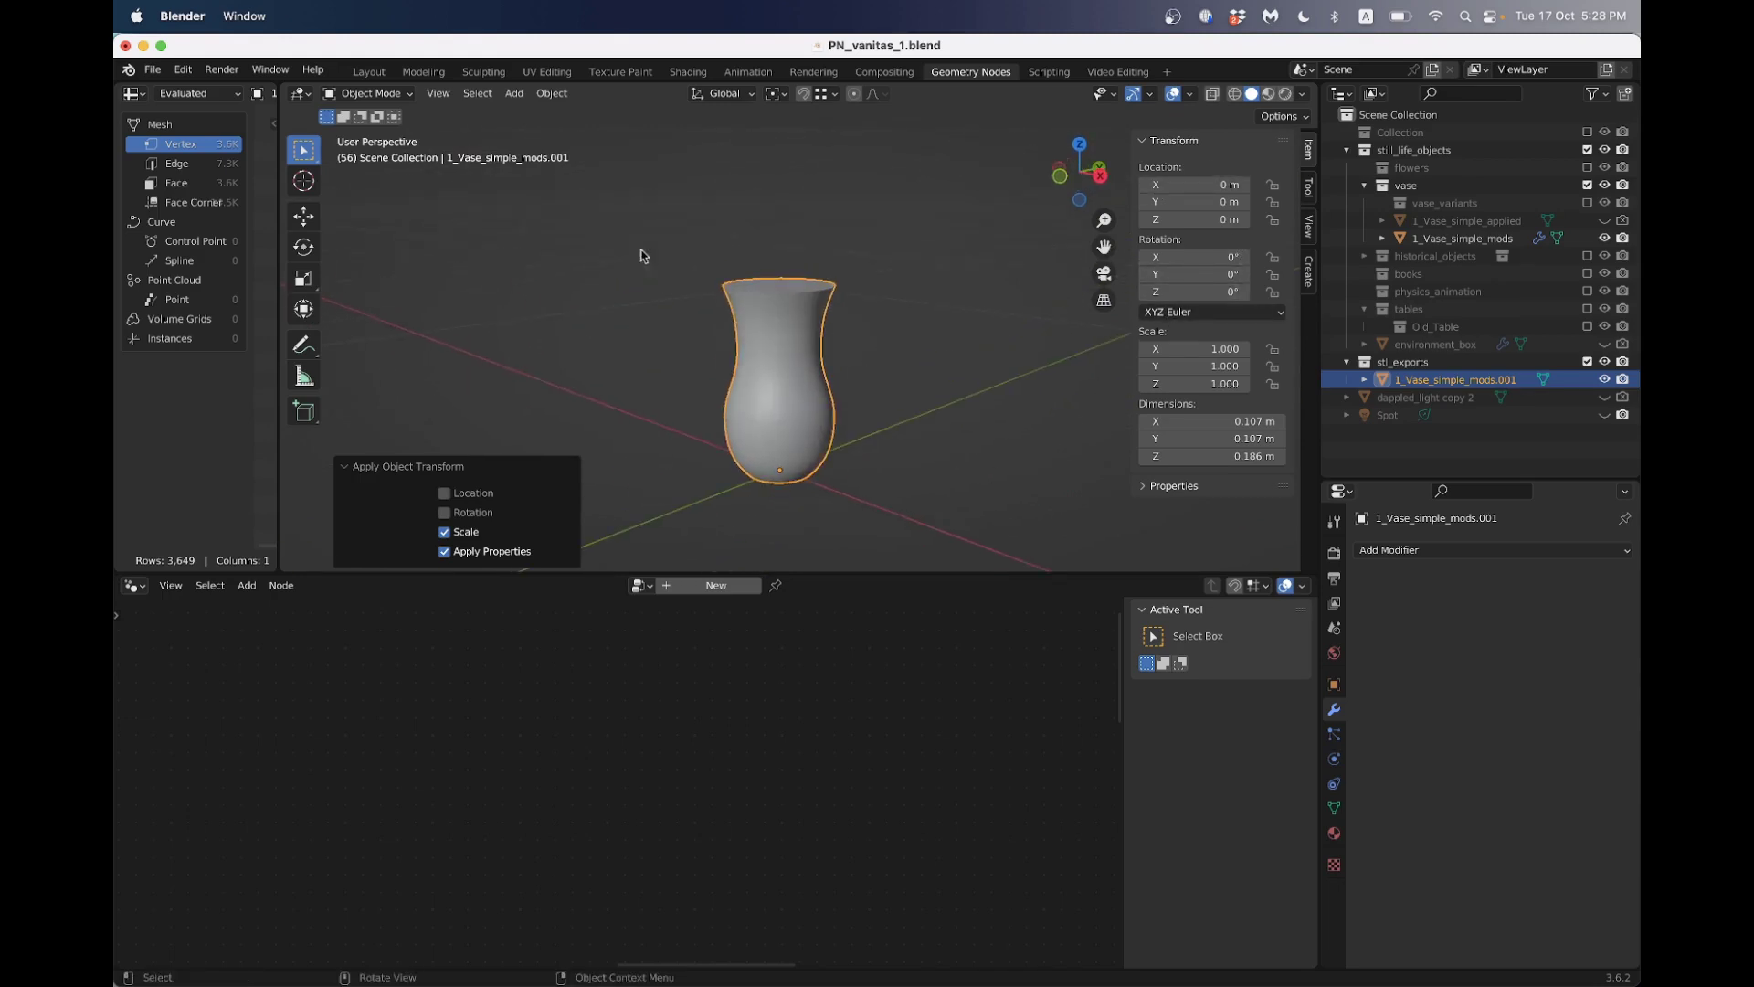
Export the copy as STL into STL_Files, incrementing PN_vase_3.stl to PN_vase_4.stl
{"action": "left_click", "coordinate": [152, 69]}
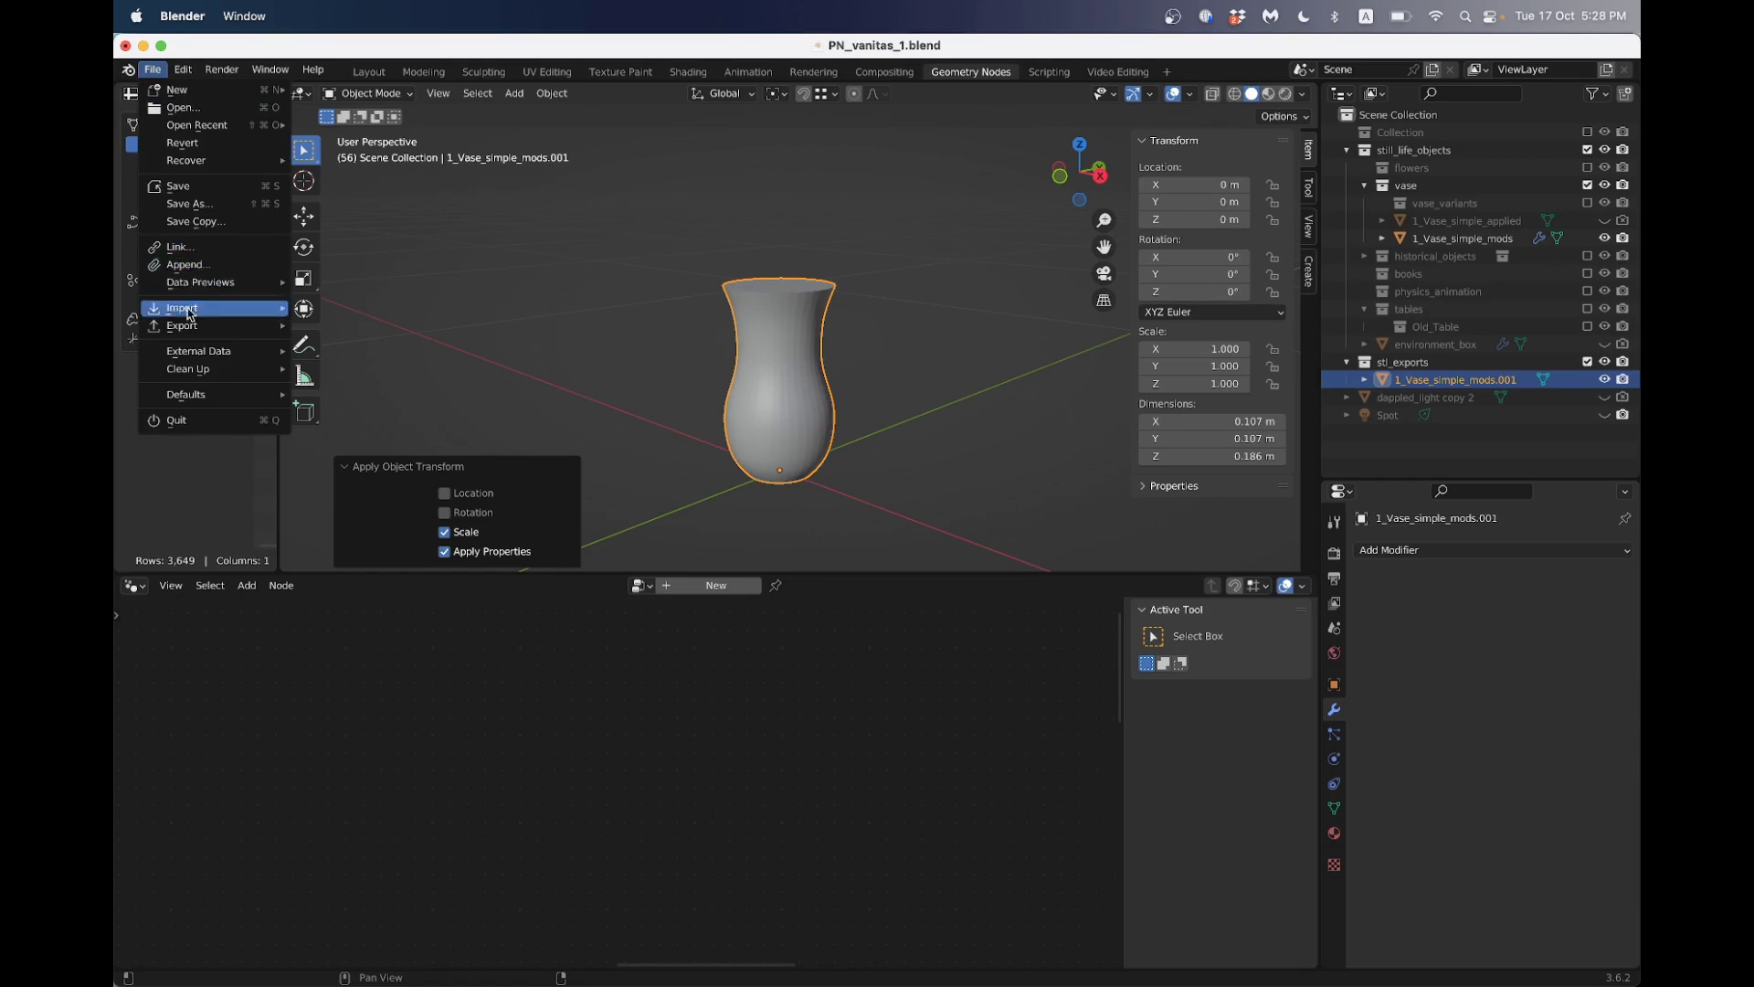
{"action": "mouse_move", "coordinate": [199, 327]}
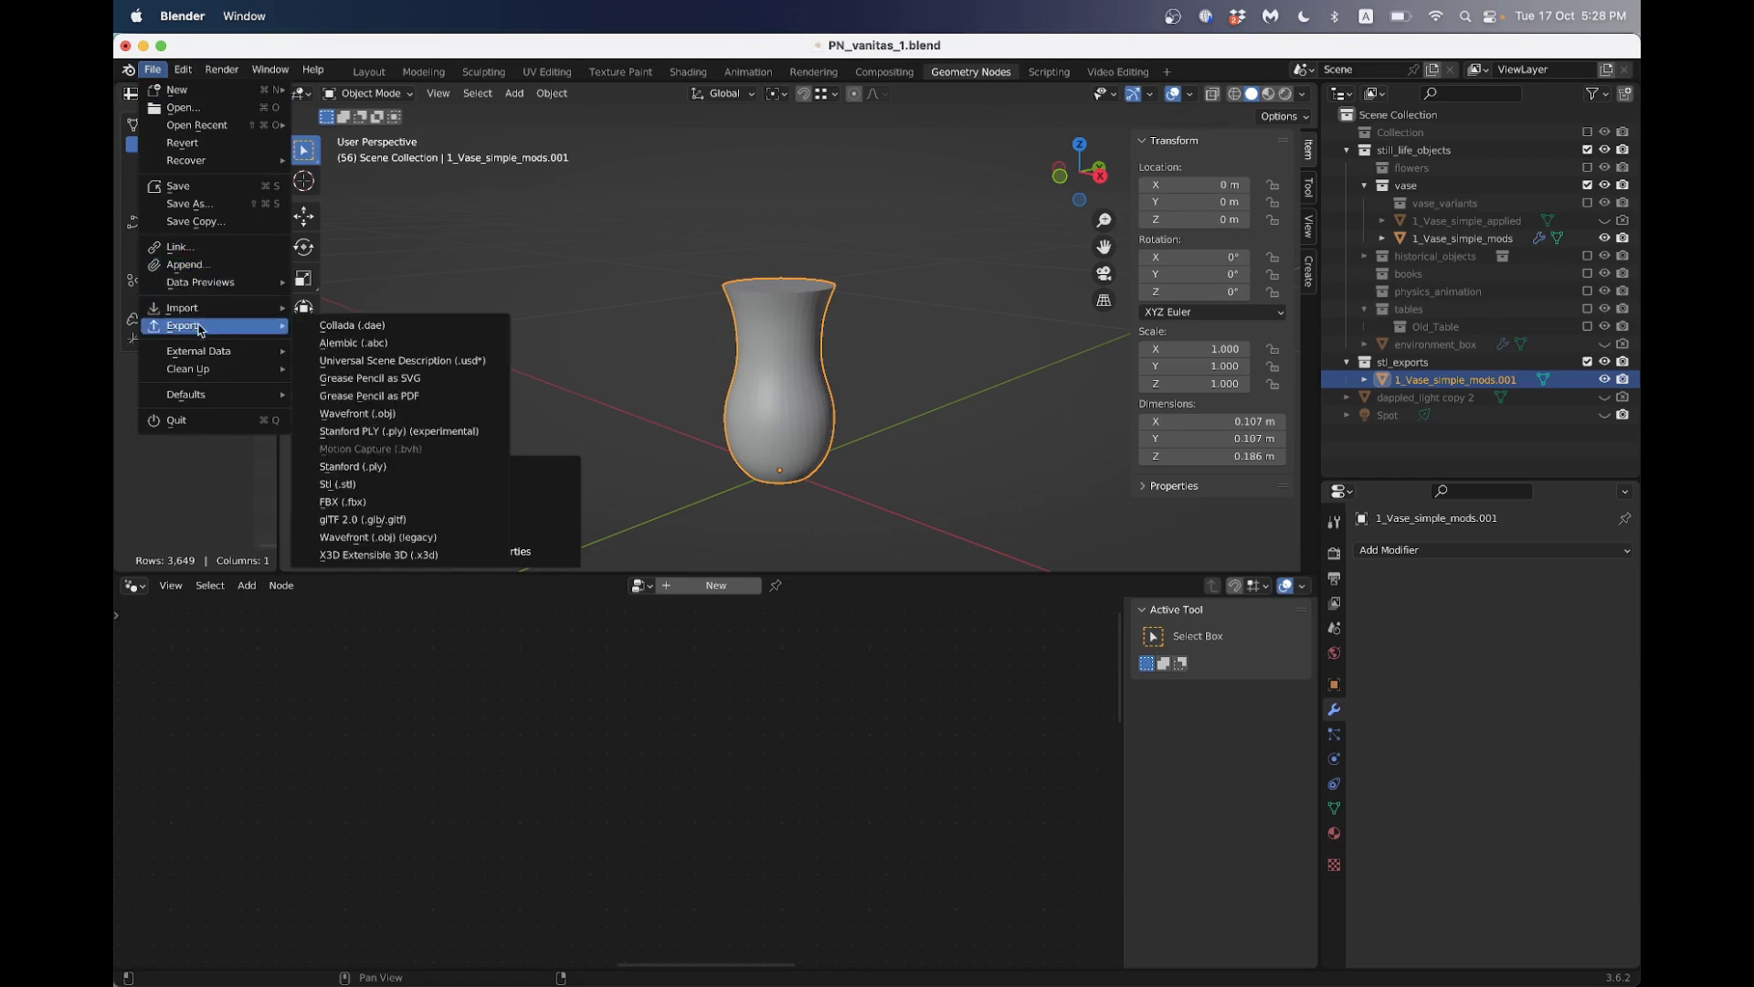
{"action": "left_click", "coordinate": [370, 490]}
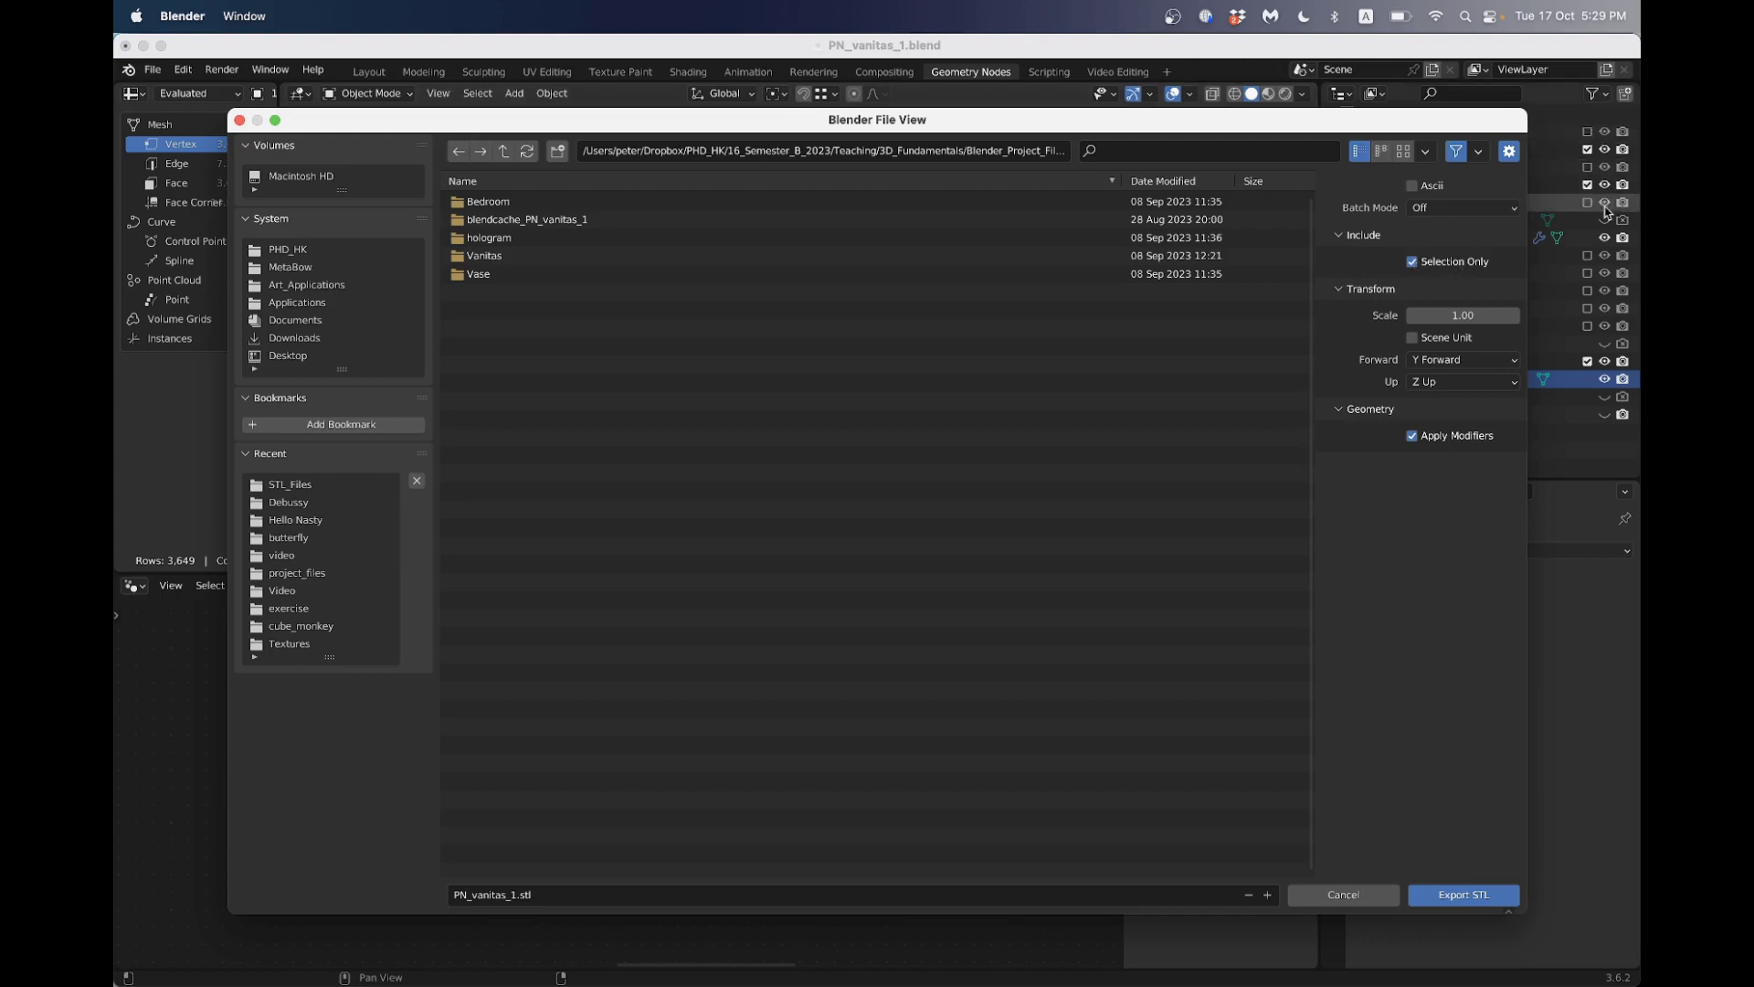
{"action": "left_click", "coordinate": [504, 151]}
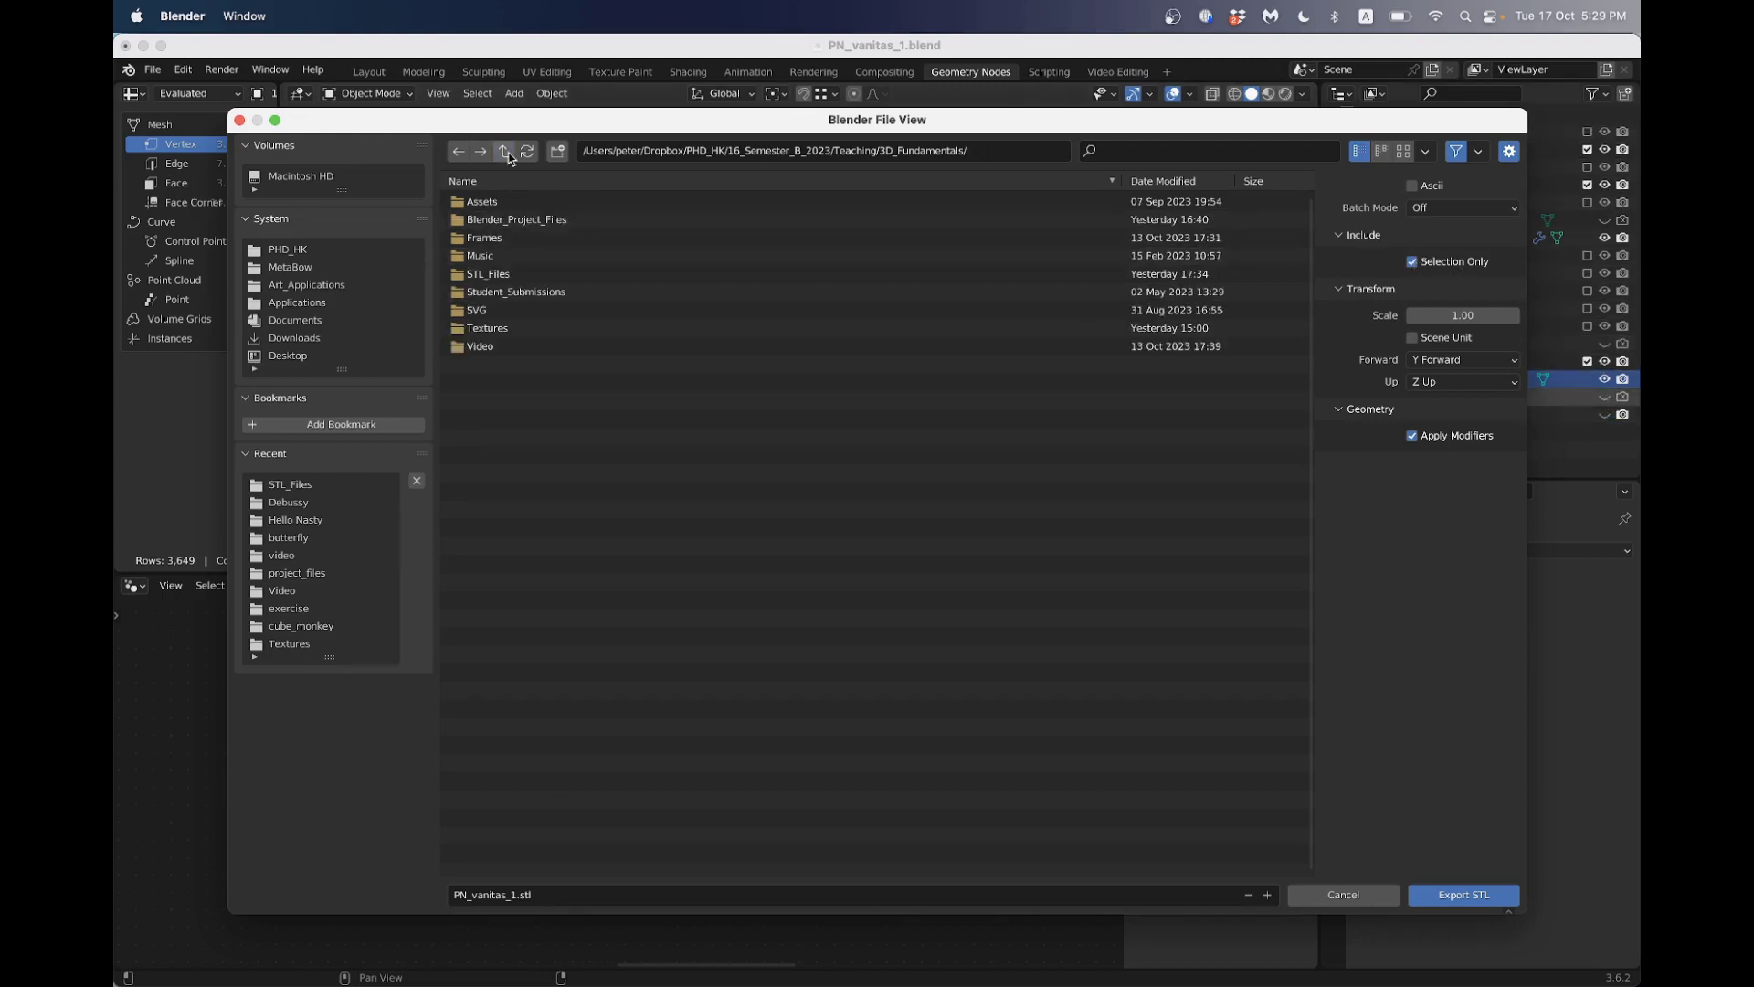
{"action": "left_click", "coordinate": [482, 276]}
{"action": "double_click", "coordinate": [481, 276]}
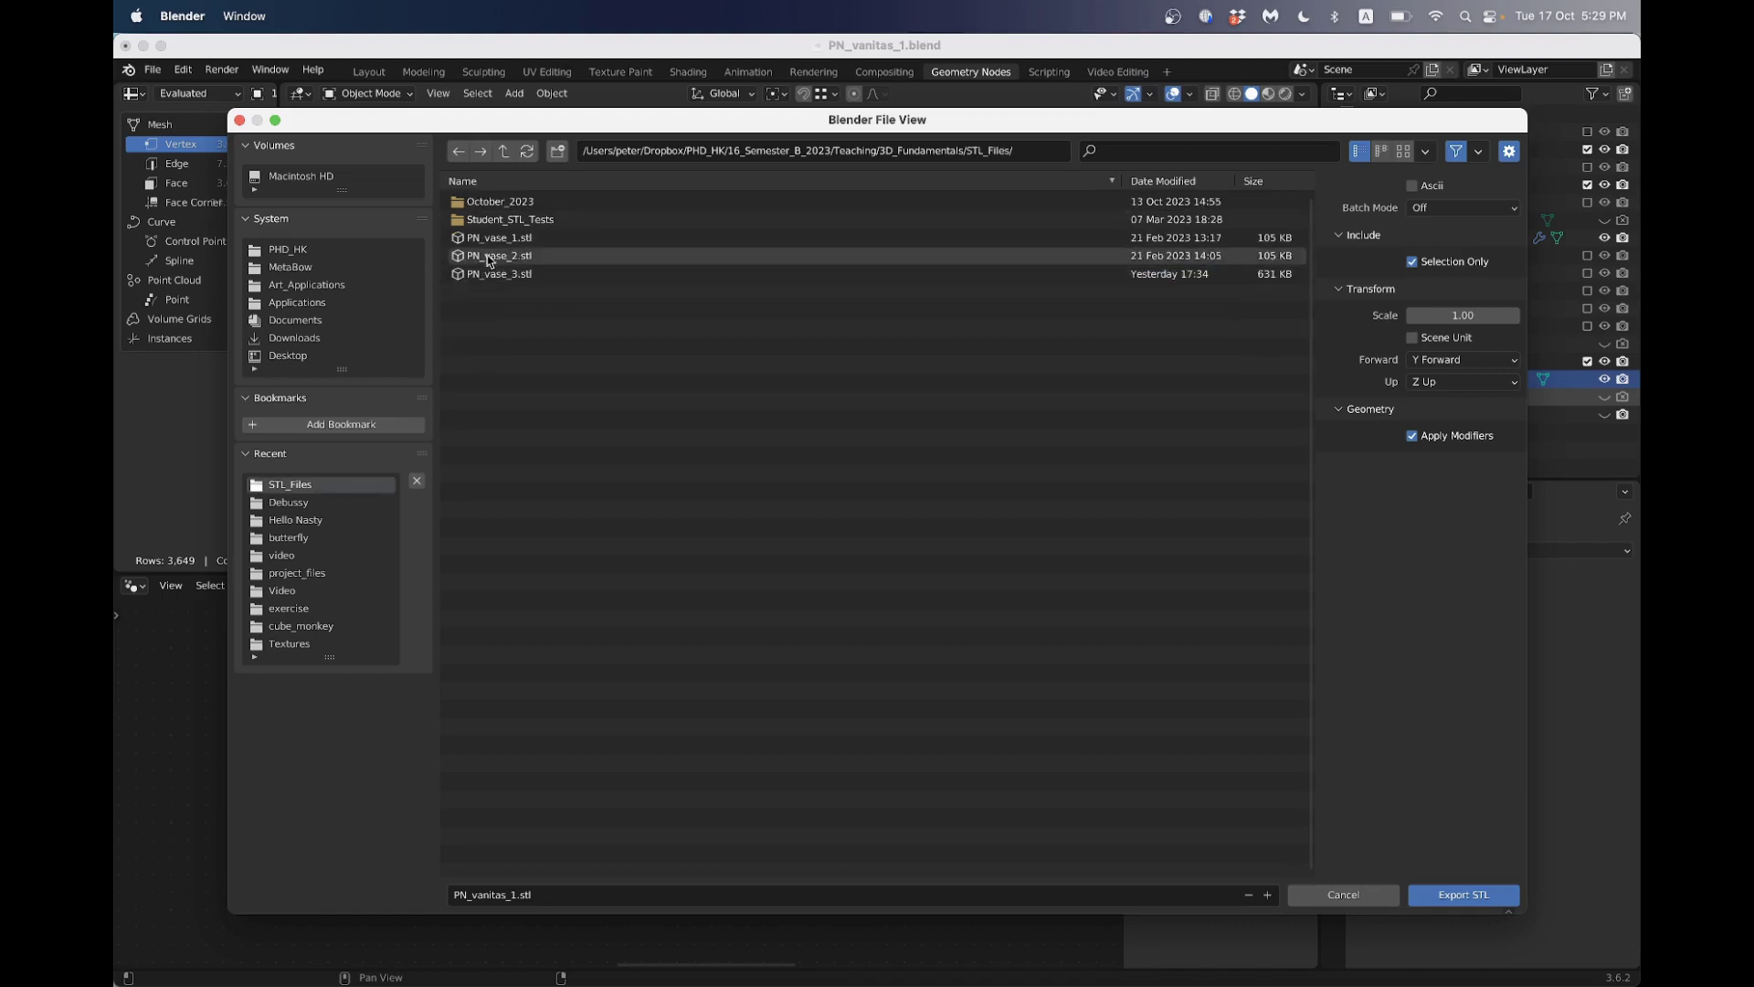
{"action": "left_click", "coordinate": [501, 275]}
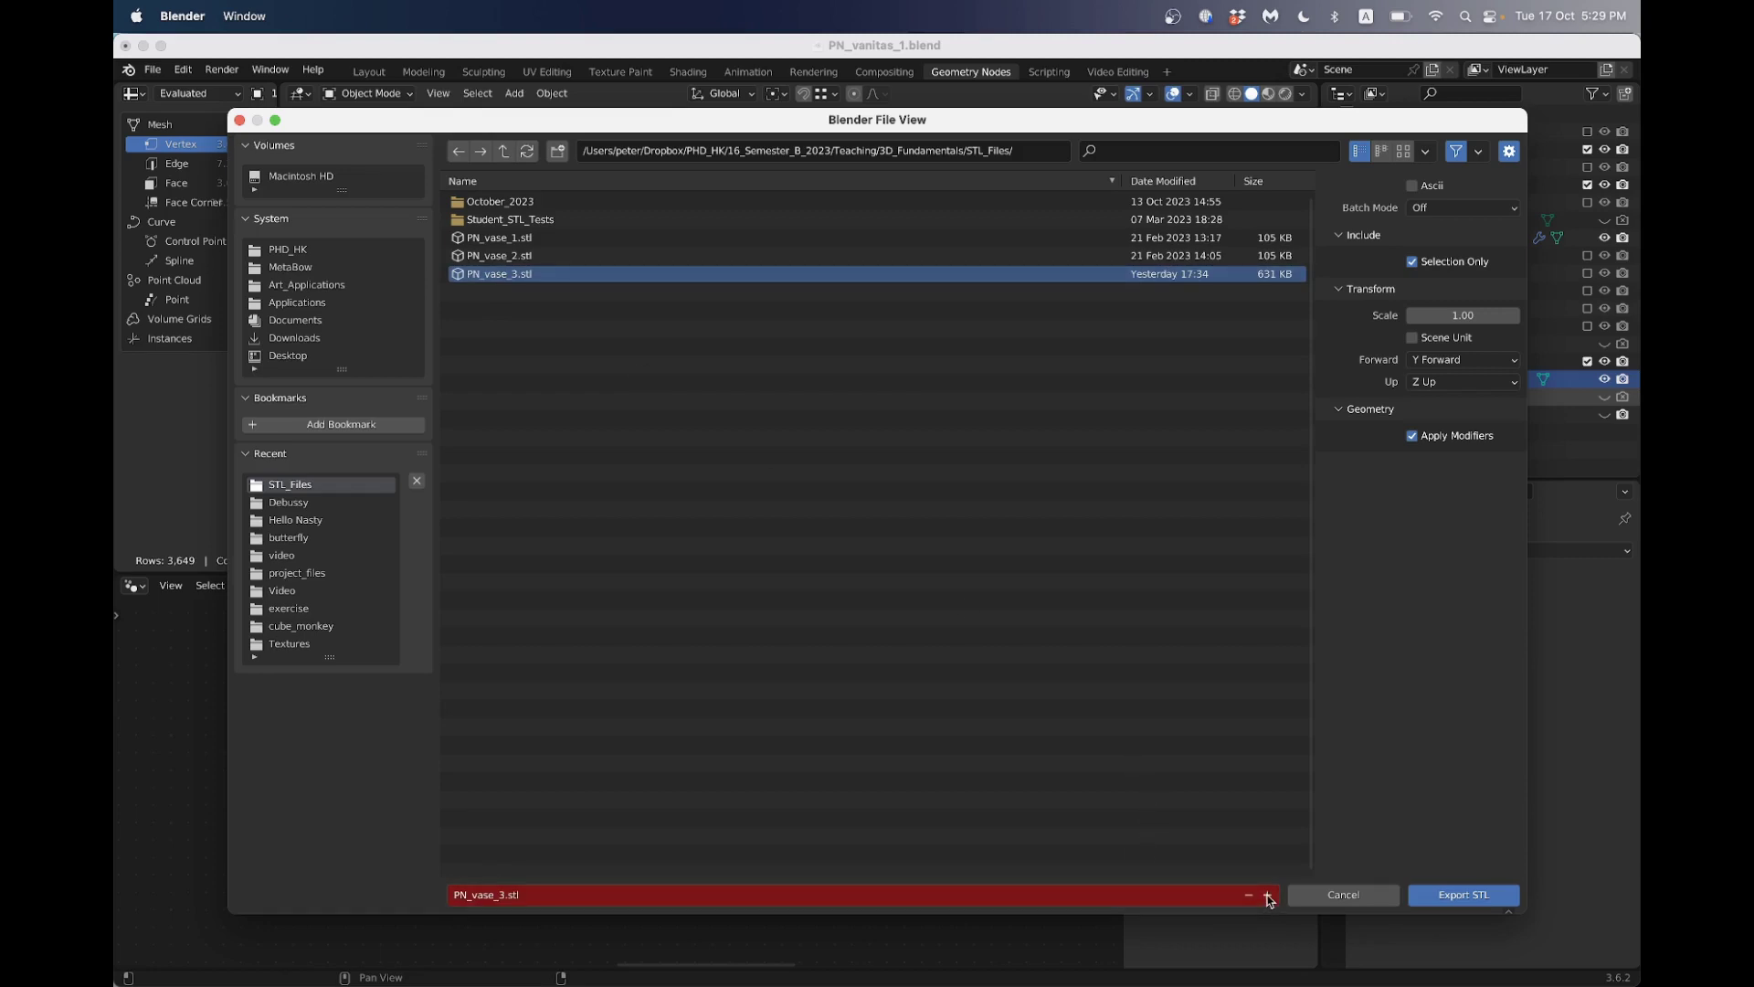
{"action": "left_click", "coordinate": [1267, 896]}
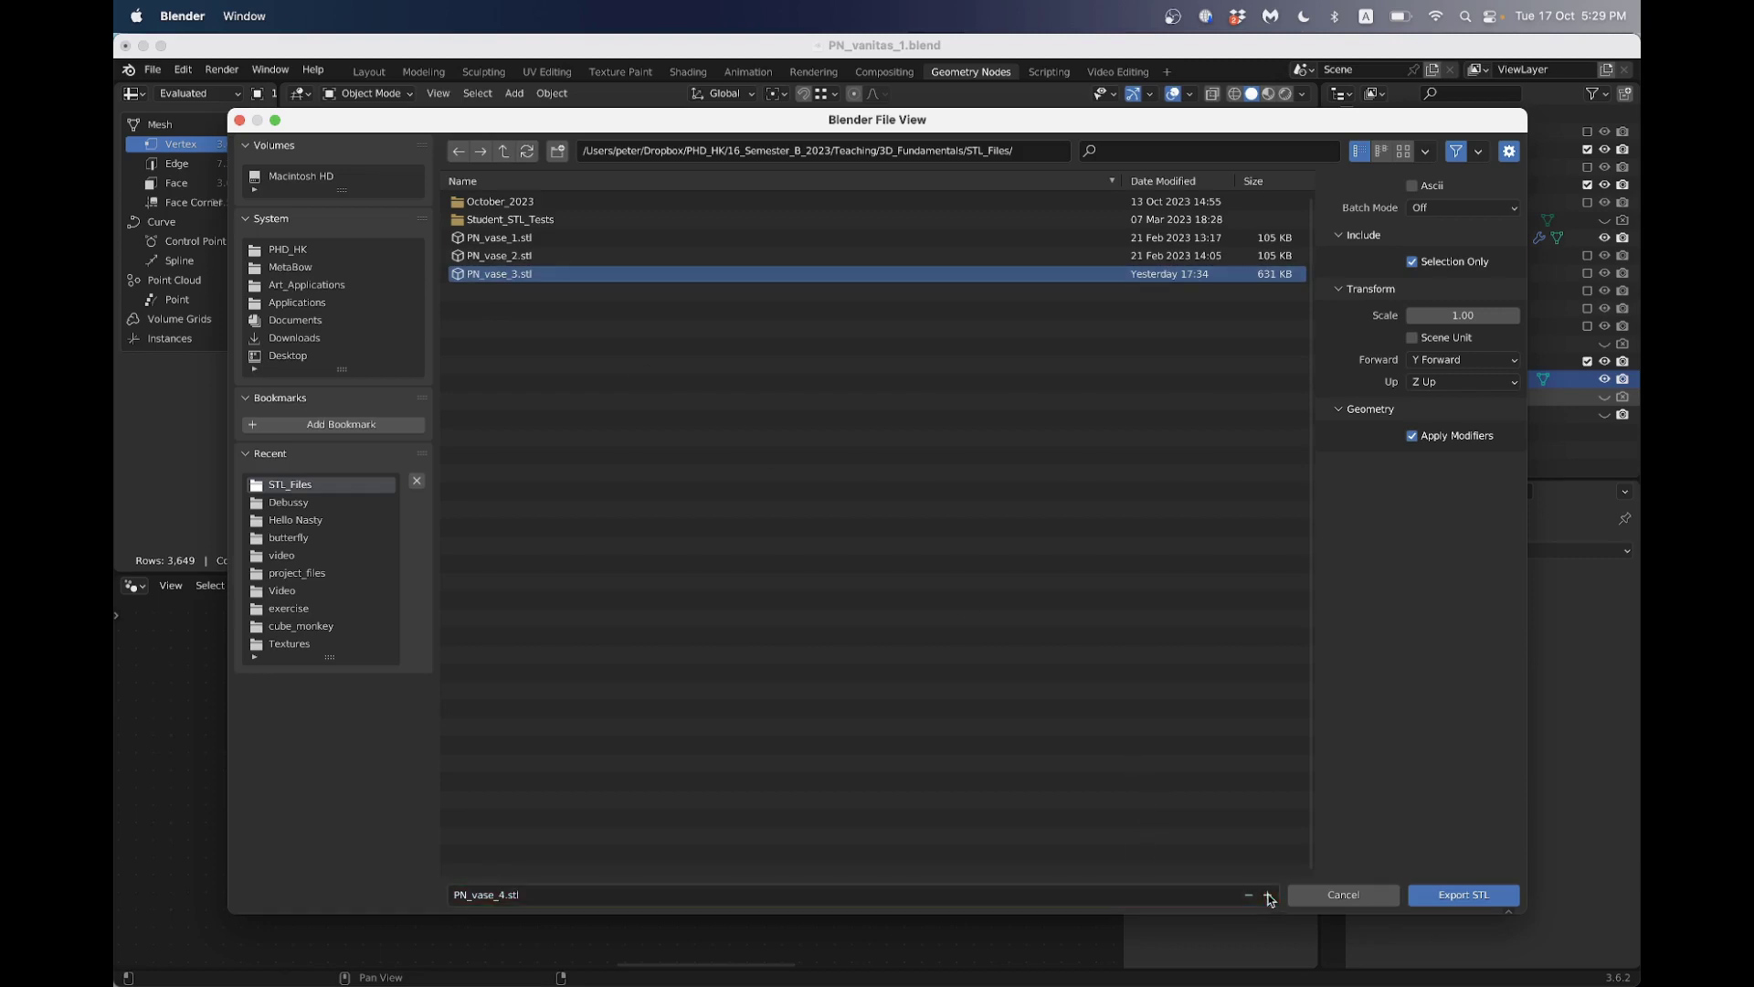
{"action": "left_click", "coordinate": [1462, 894]}
{"action": "scroll", "coordinate": [900, 375], "scroll_direction": "down", "scroll_amount": 3}
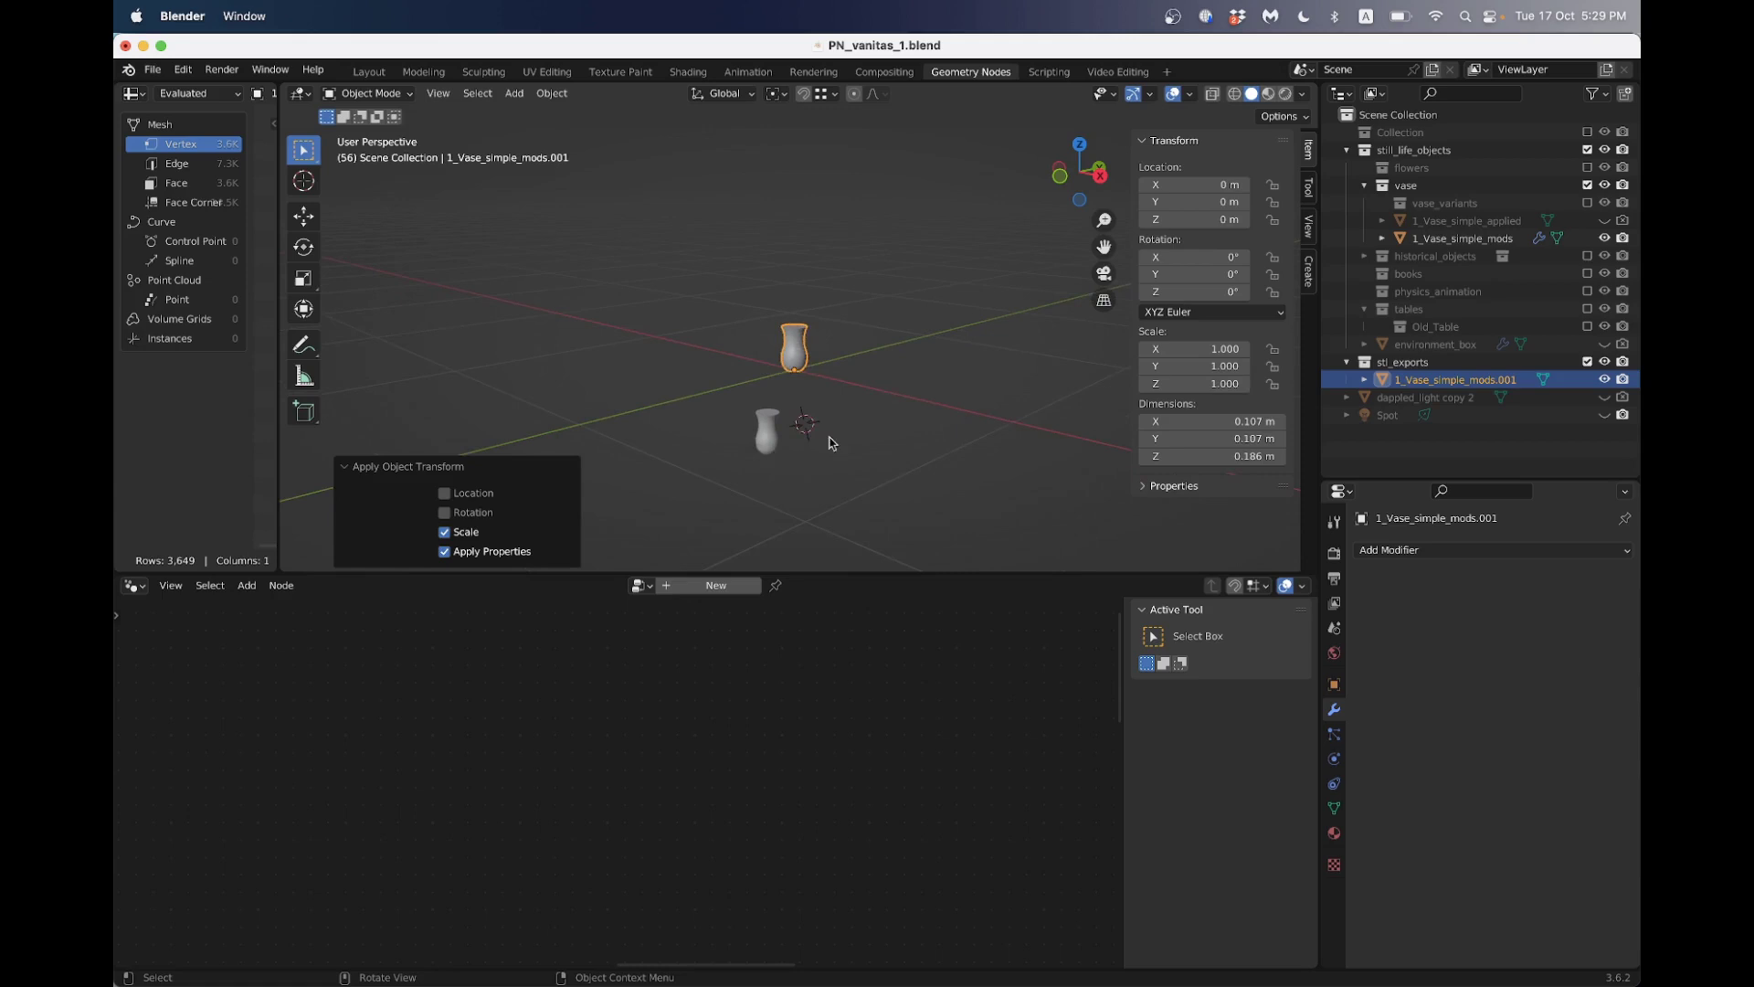
On the original 1_Vase_simple_mods, drag the Float Curve point to reshape its profile in Right Ortho
{"action": "left_click", "coordinate": [757, 493]}
{"action": "middle_click_drag", "start_coordinate": [756, 491], "coordinate": [773, 406]}
{"action": "scroll", "coordinate": [473, 751], "scroll_direction": "down", "scroll_amount": 2}
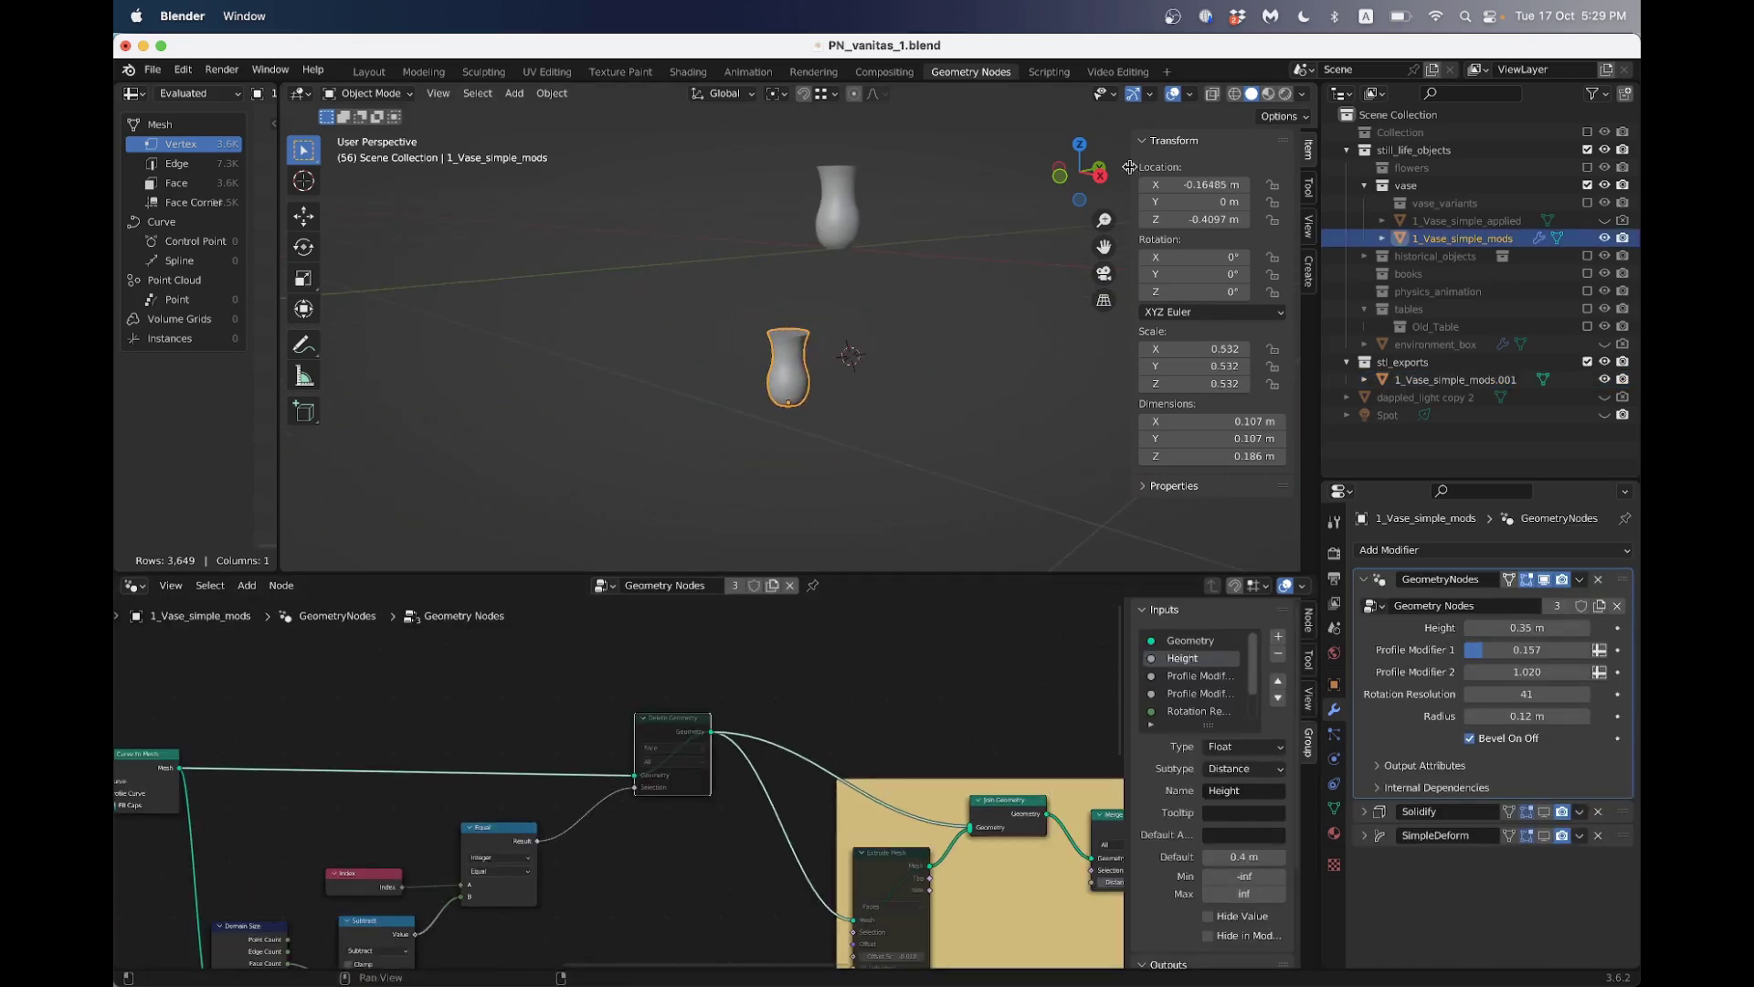
{"action": "left_click", "coordinate": [1101, 175]}
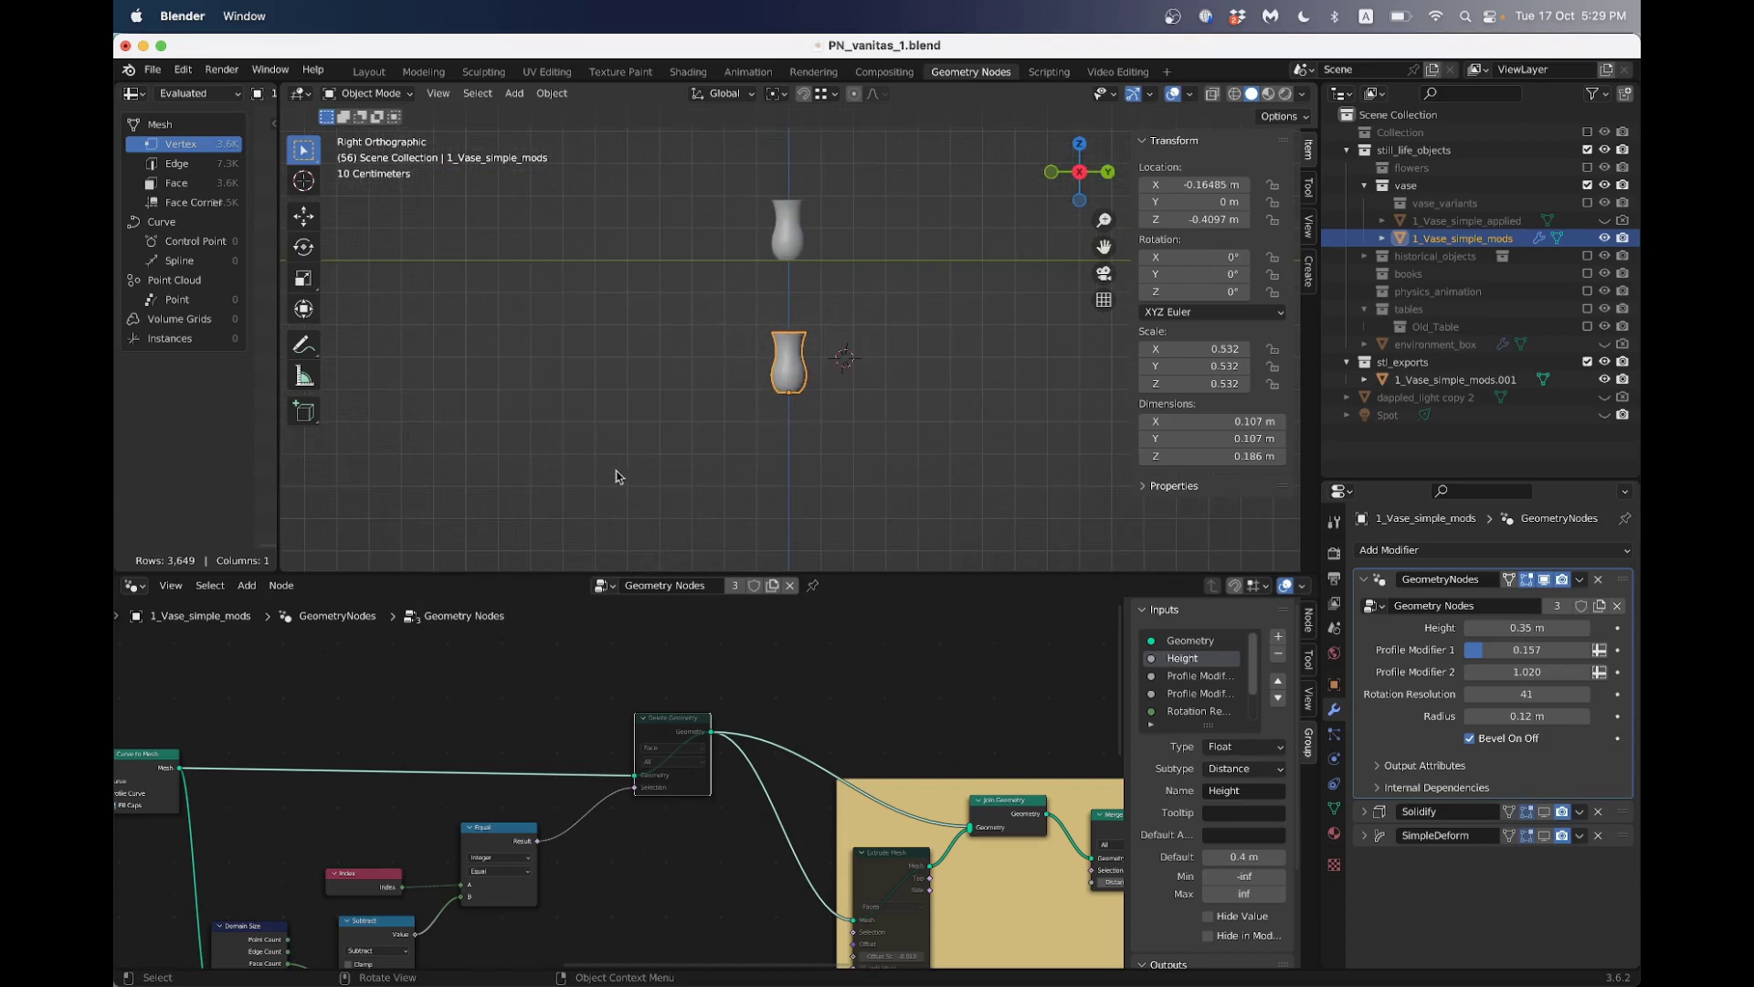
{"action": "scroll", "coordinate": [849, 759], "scroll_direction": "down", "scroll_amount": 5}
{"action": "scroll", "coordinate": [849, 758], "scroll_direction": "left", "scroll_amount": 3}
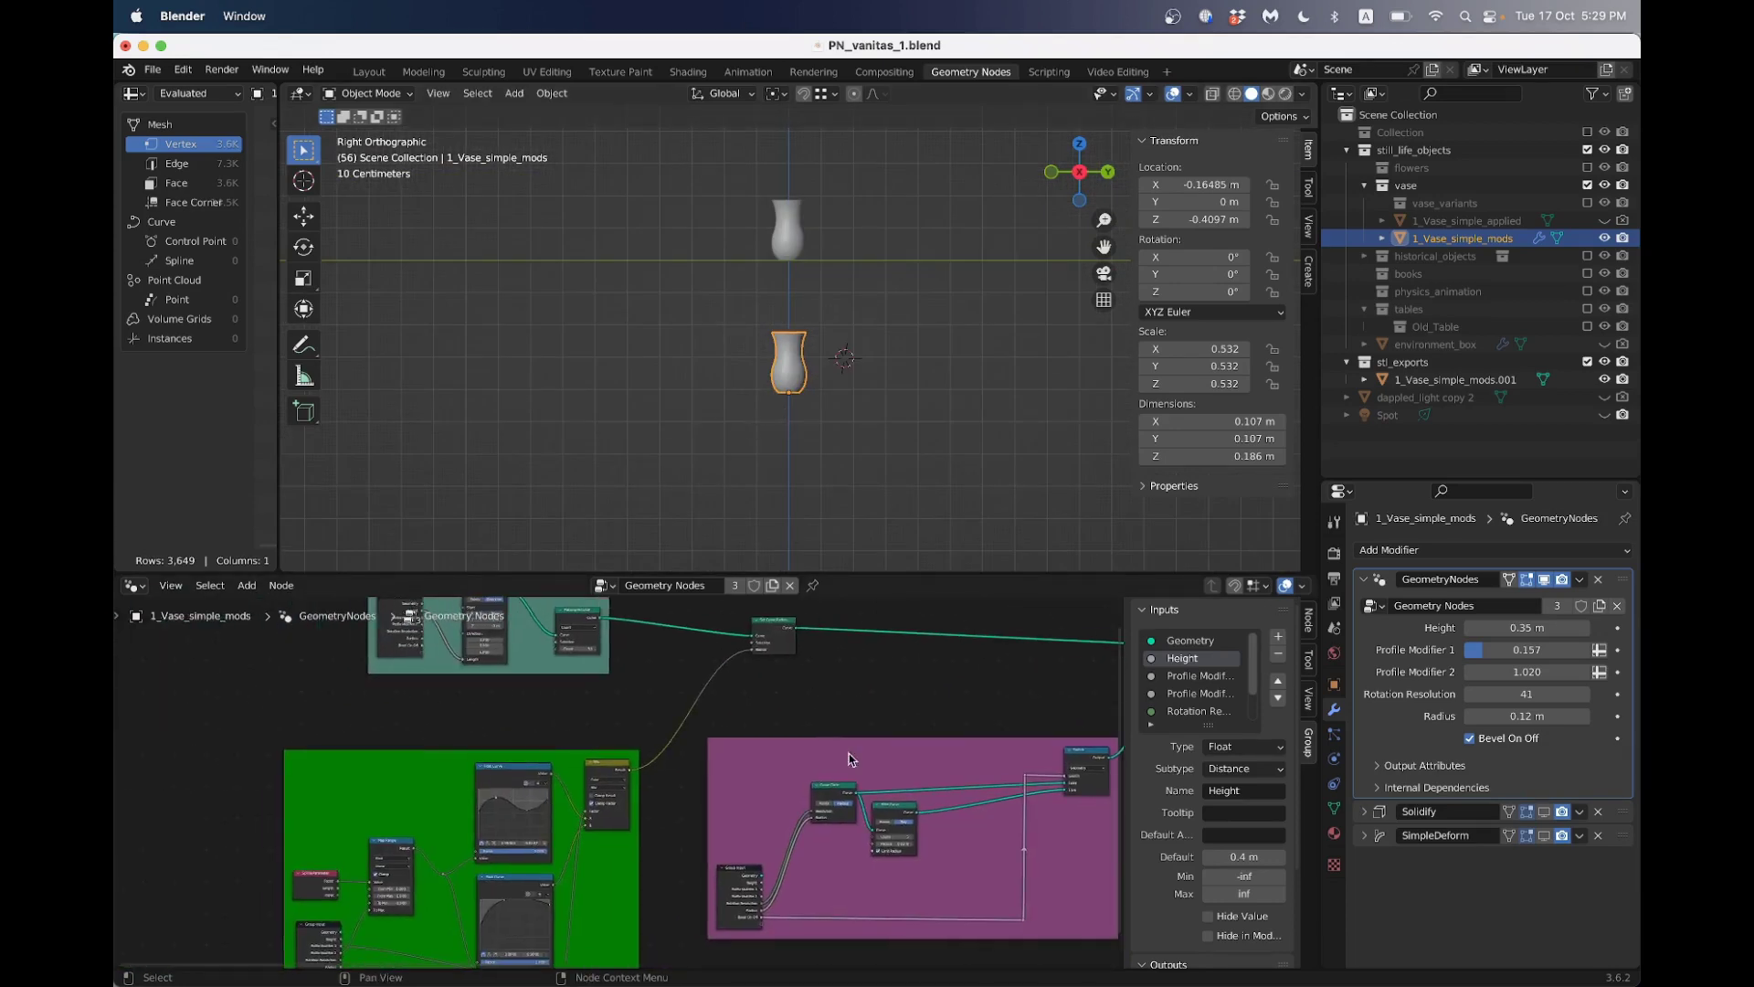
{"action": "scroll", "coordinate": [578, 727], "scroll_direction": "up", "scroll_amount": 4}
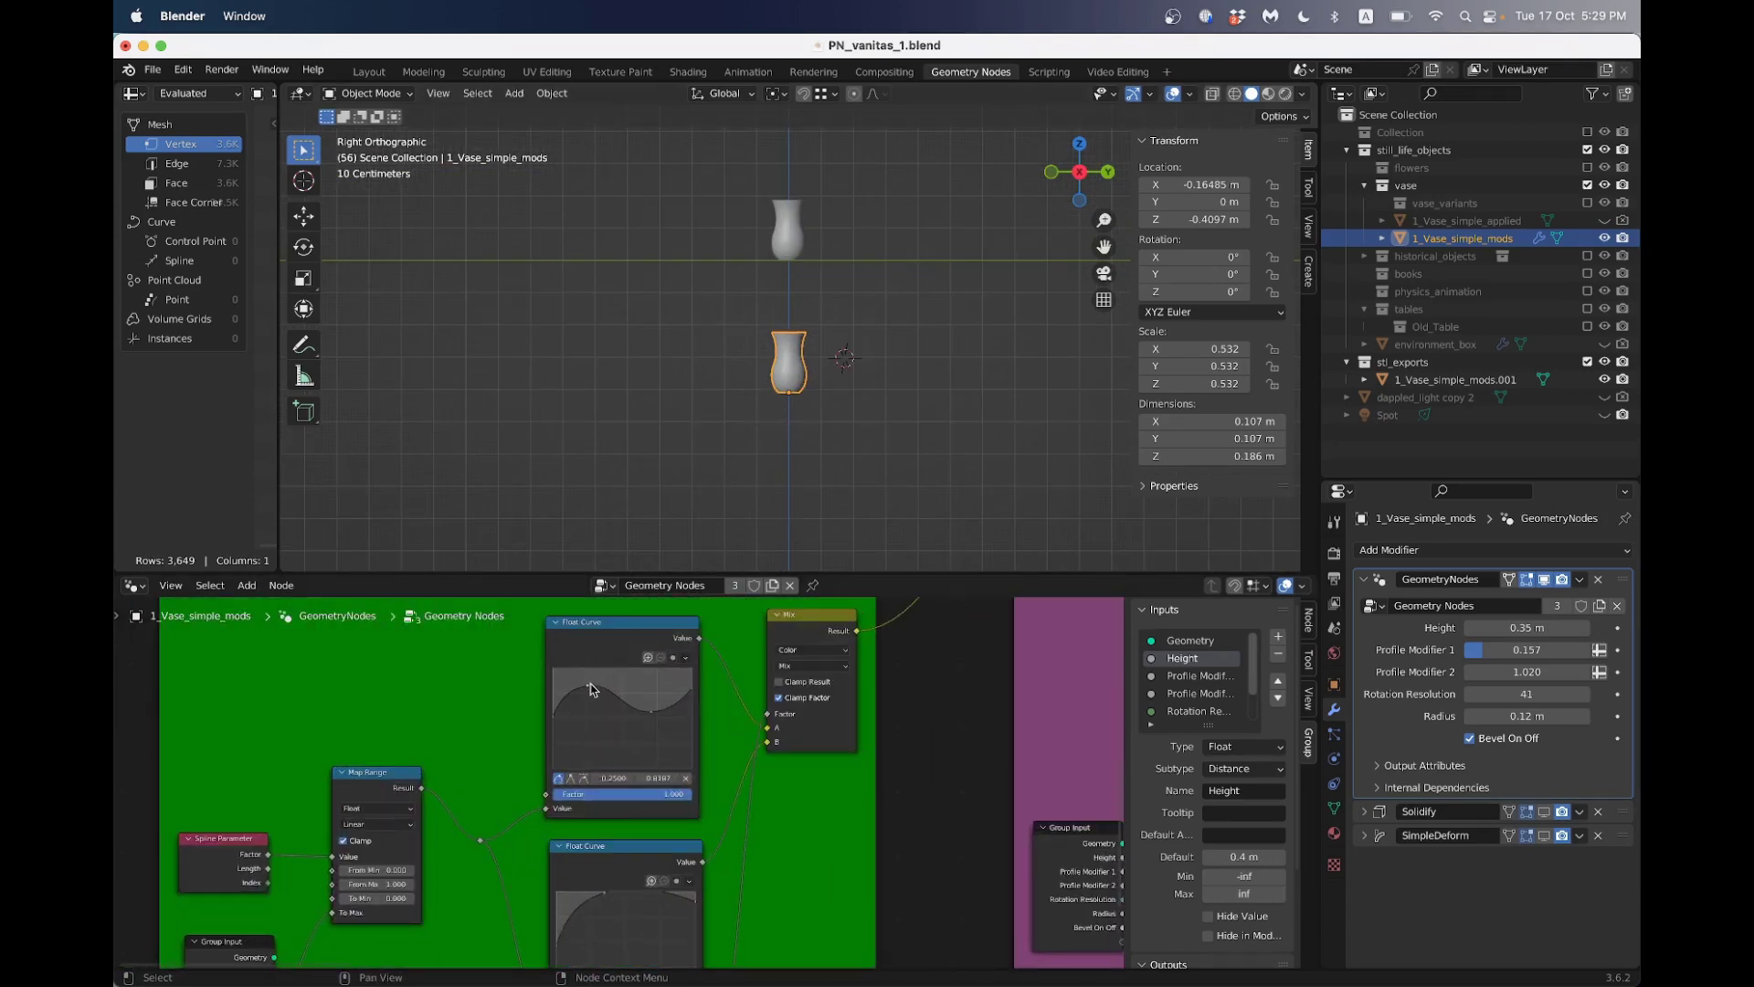
{"action": "left_click_drag", "start_coordinate": [590, 686], "coordinate": [650, 729]}
{"action": "scroll", "coordinate": [718, 495], "scroll_direction": "up", "scroll_amount": 4}
{"action": "scroll", "coordinate": [740, 484], "scroll_direction": "up", "scroll_amount": 2}
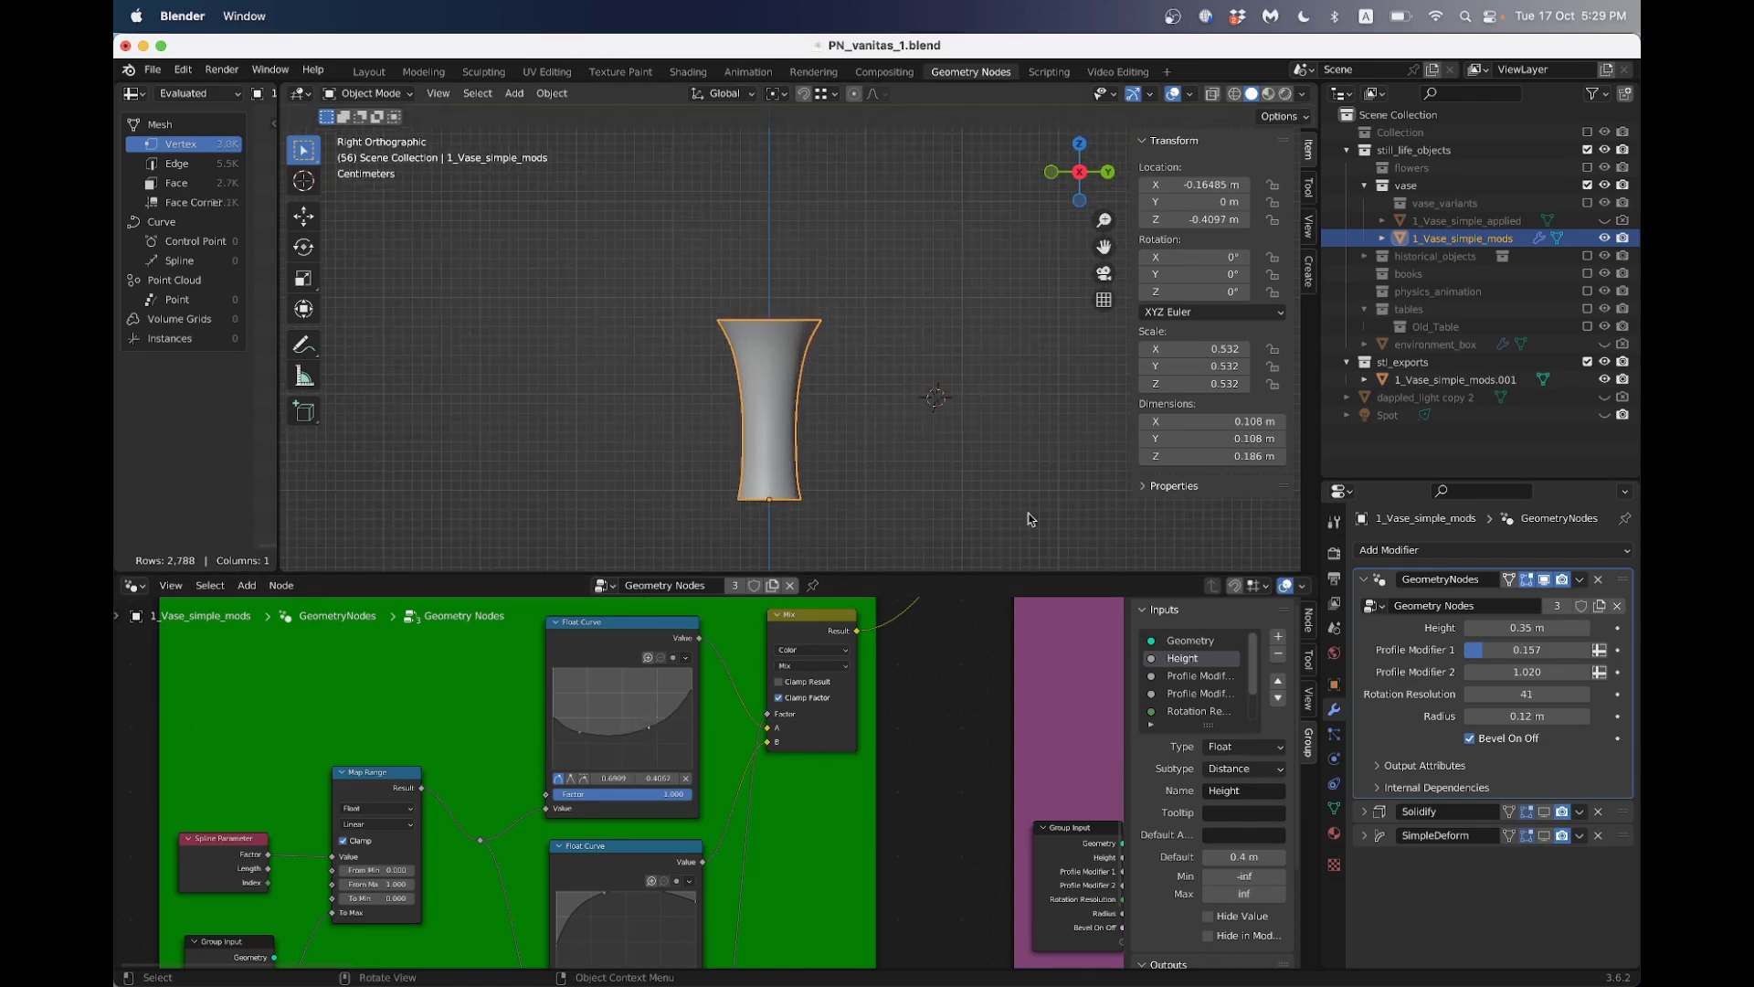
Set Rotation Resolution to 3 for a triangular vase and delete its Solidify modifier
{"action": "left_click", "coordinate": [1546, 687]}
{"action": "type", "text": "3"}
{"action": "key", "text": "Return"}
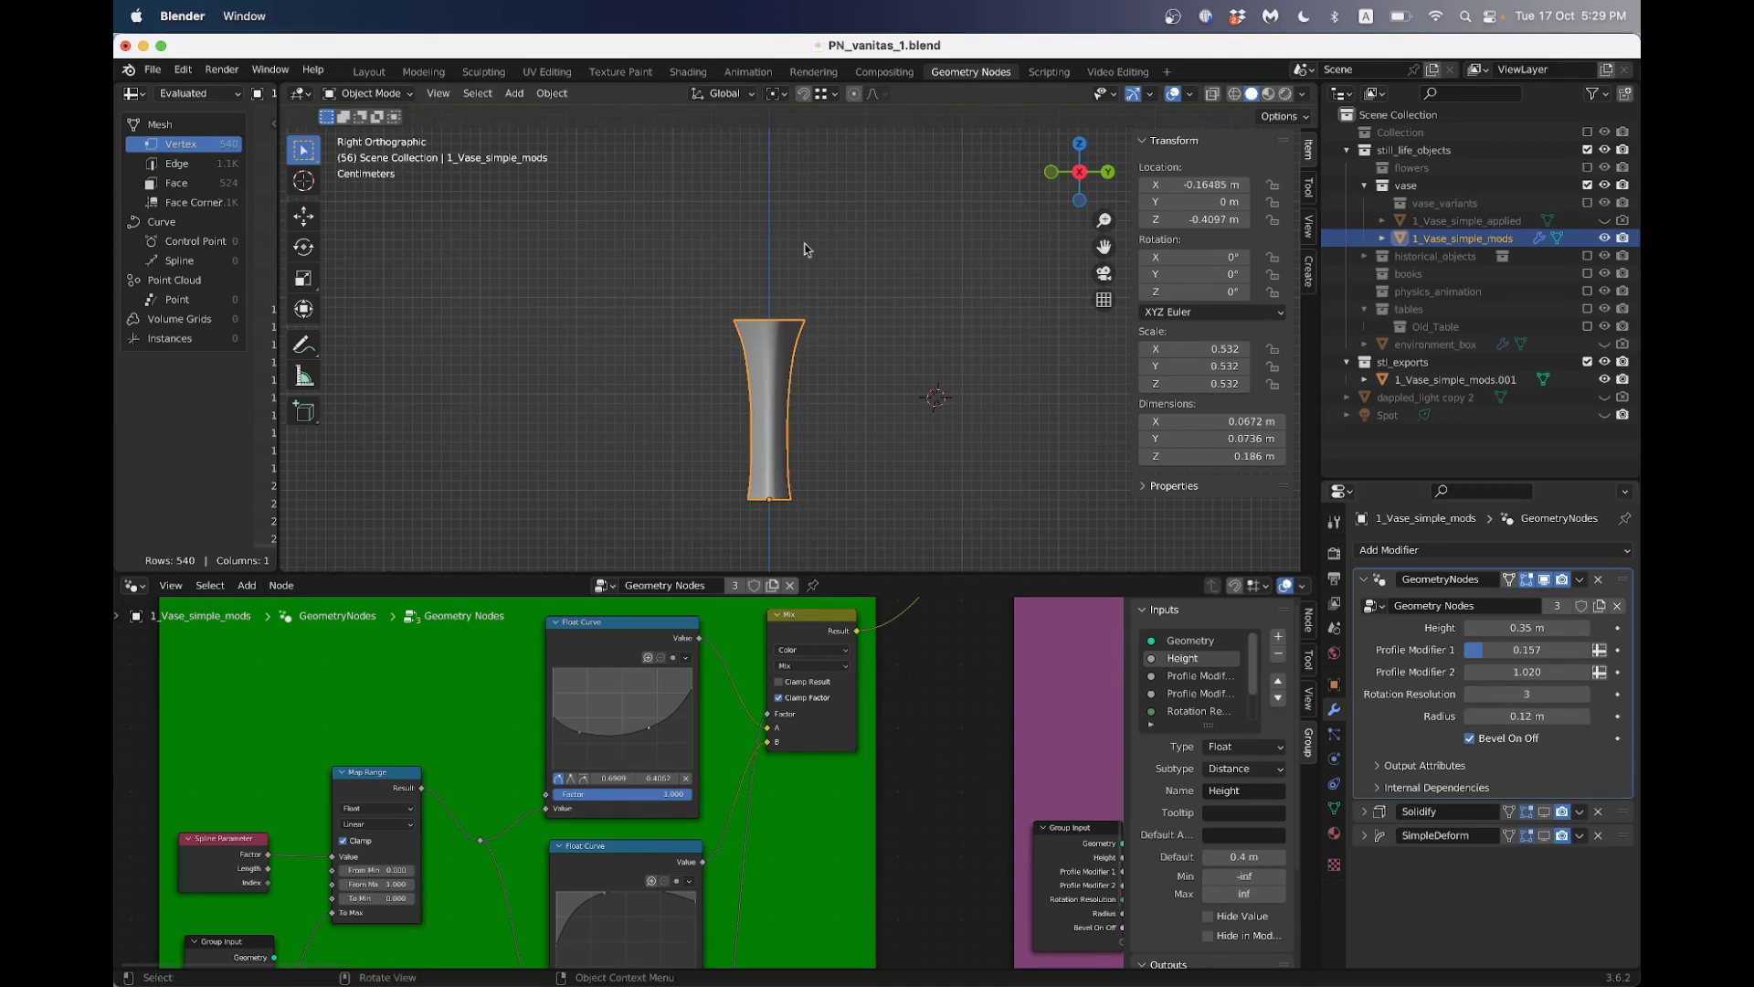
{"action": "middle_click_drag", "start_coordinate": [802, 247], "coordinate": [823, 357]}
{"action": "scroll", "coordinate": [804, 411], "scroll_direction": "up", "scroll_amount": 2}
{"action": "left_click", "coordinate": [1598, 812]}
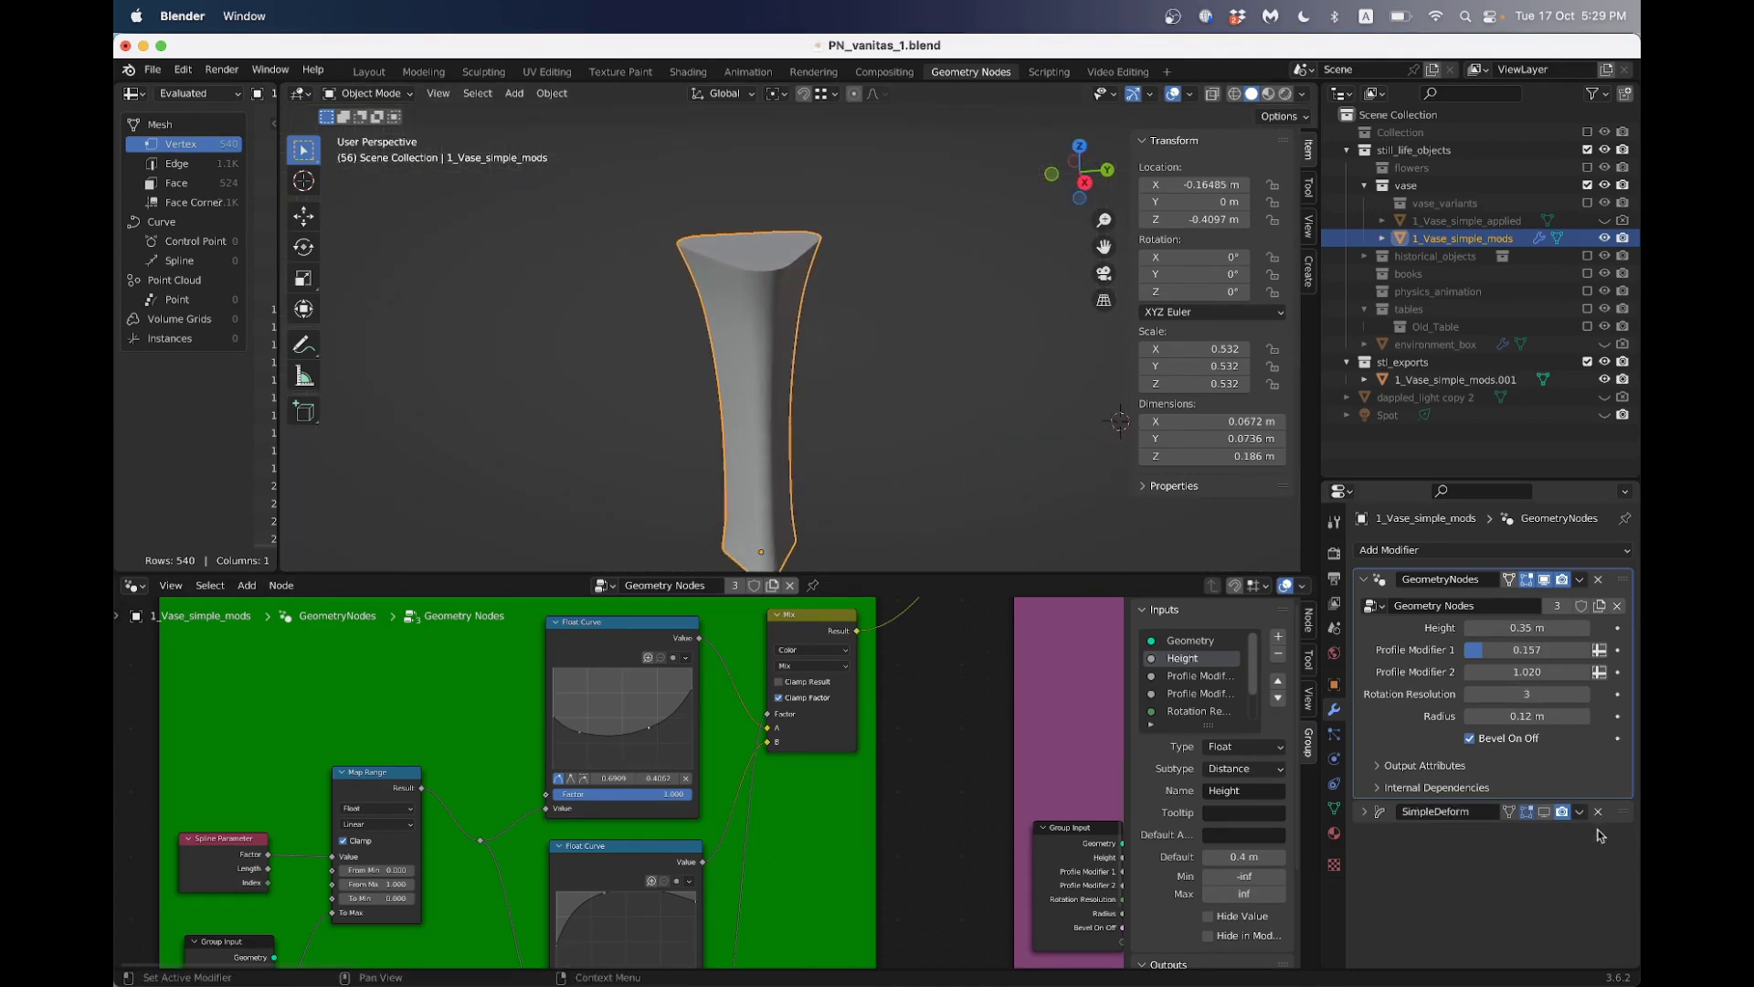
Delete SimpleDeform, duplicate the triangular vase, and drag 1_Vase_simple_mods.002 into stl_exports
{"action": "left_click", "coordinate": [1598, 812]}
{"action": "scroll", "coordinate": [795, 393], "scroll_direction": "down", "scroll_amount": 3}
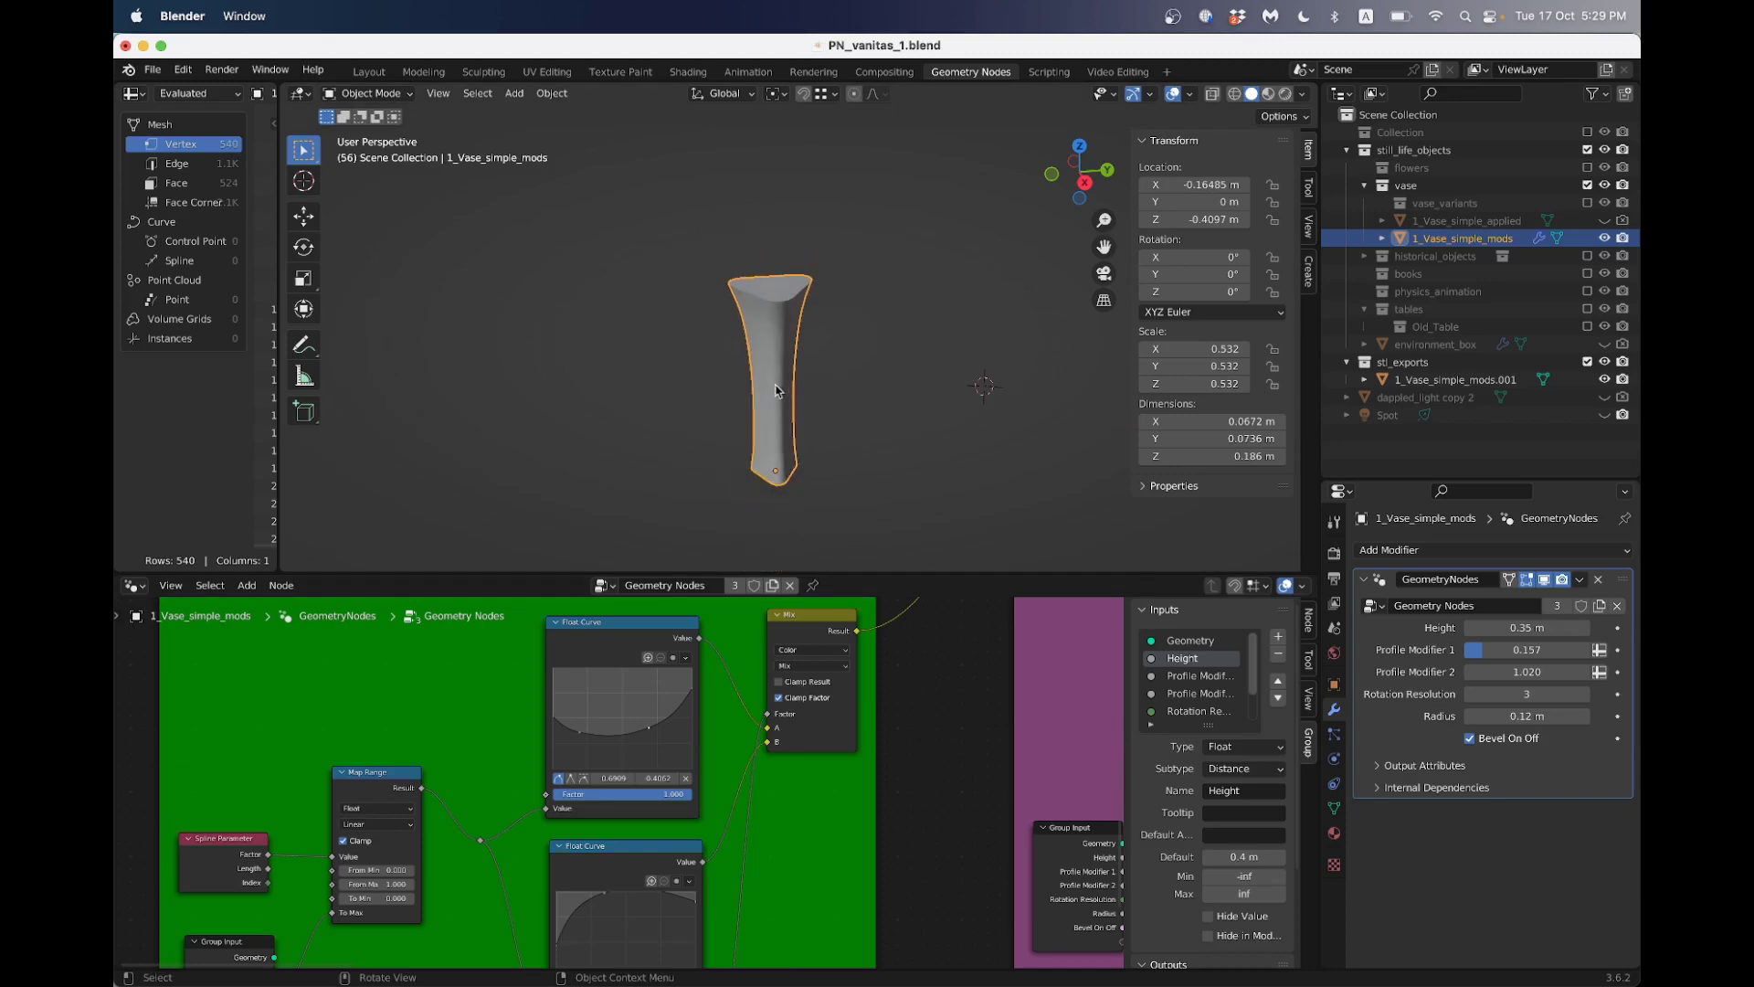
{"action": "key", "text": "shift+d"}
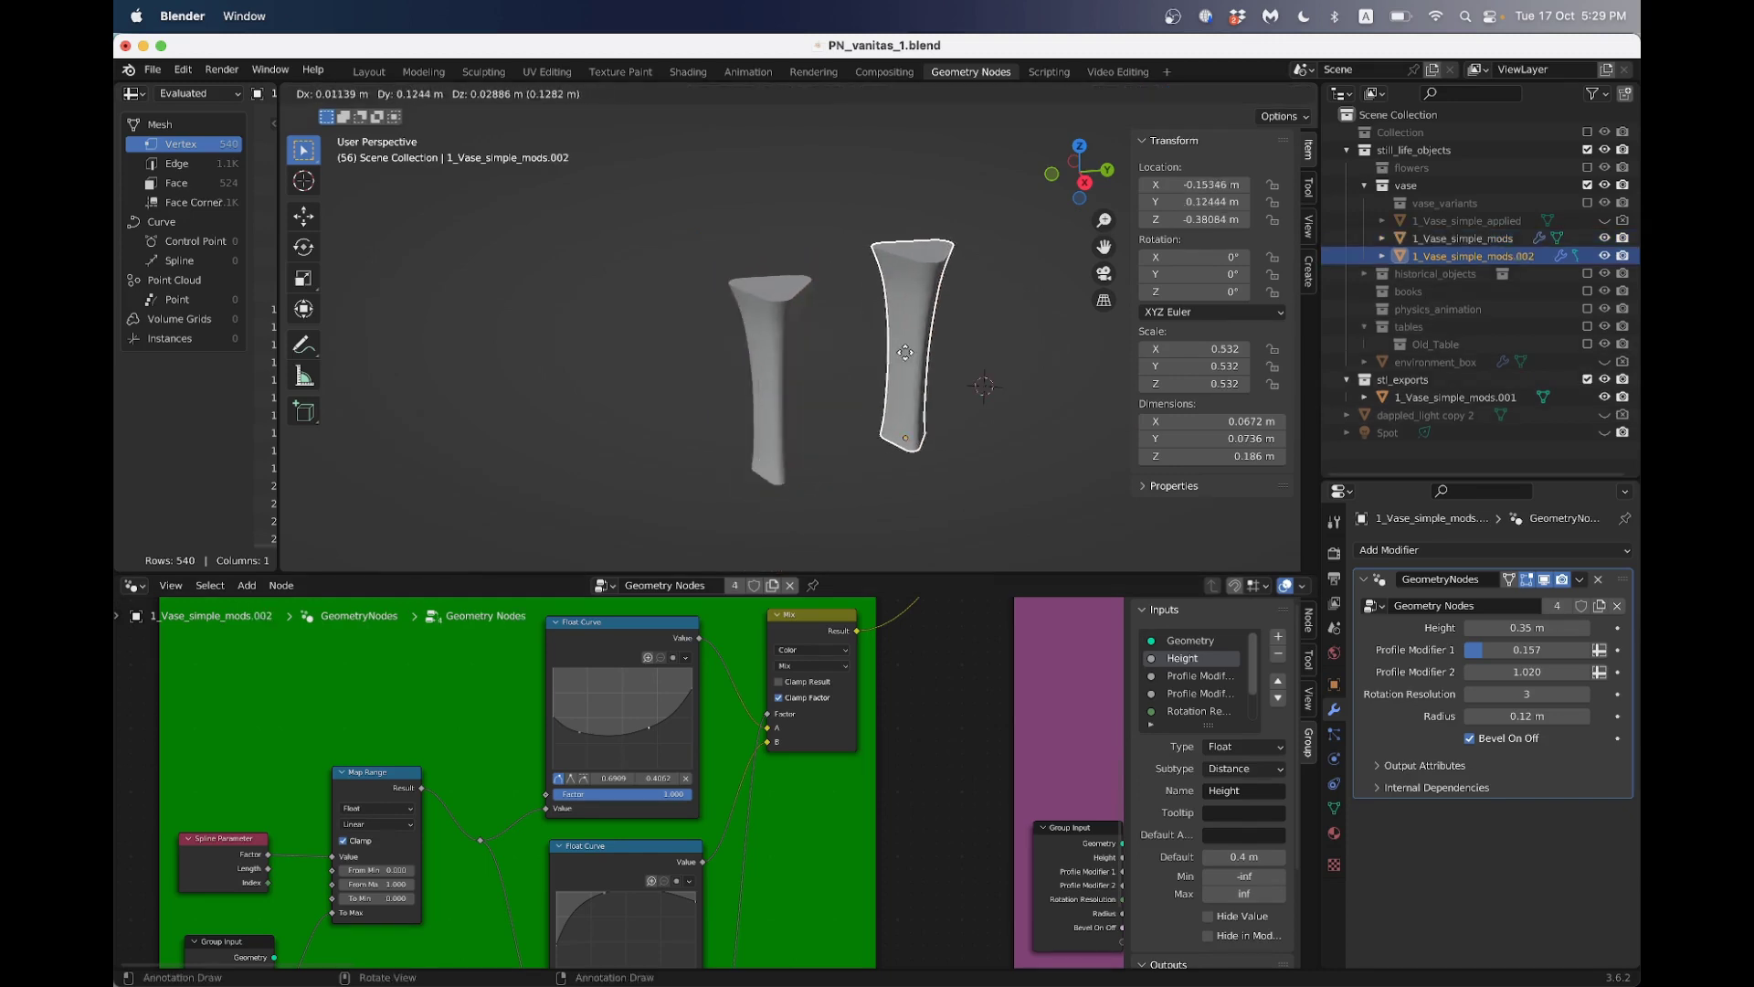
{"action": "left_click", "coordinate": [900, 365]}
{"action": "middle_click_drag", "start_coordinate": [900, 365], "coordinate": [843, 320]}
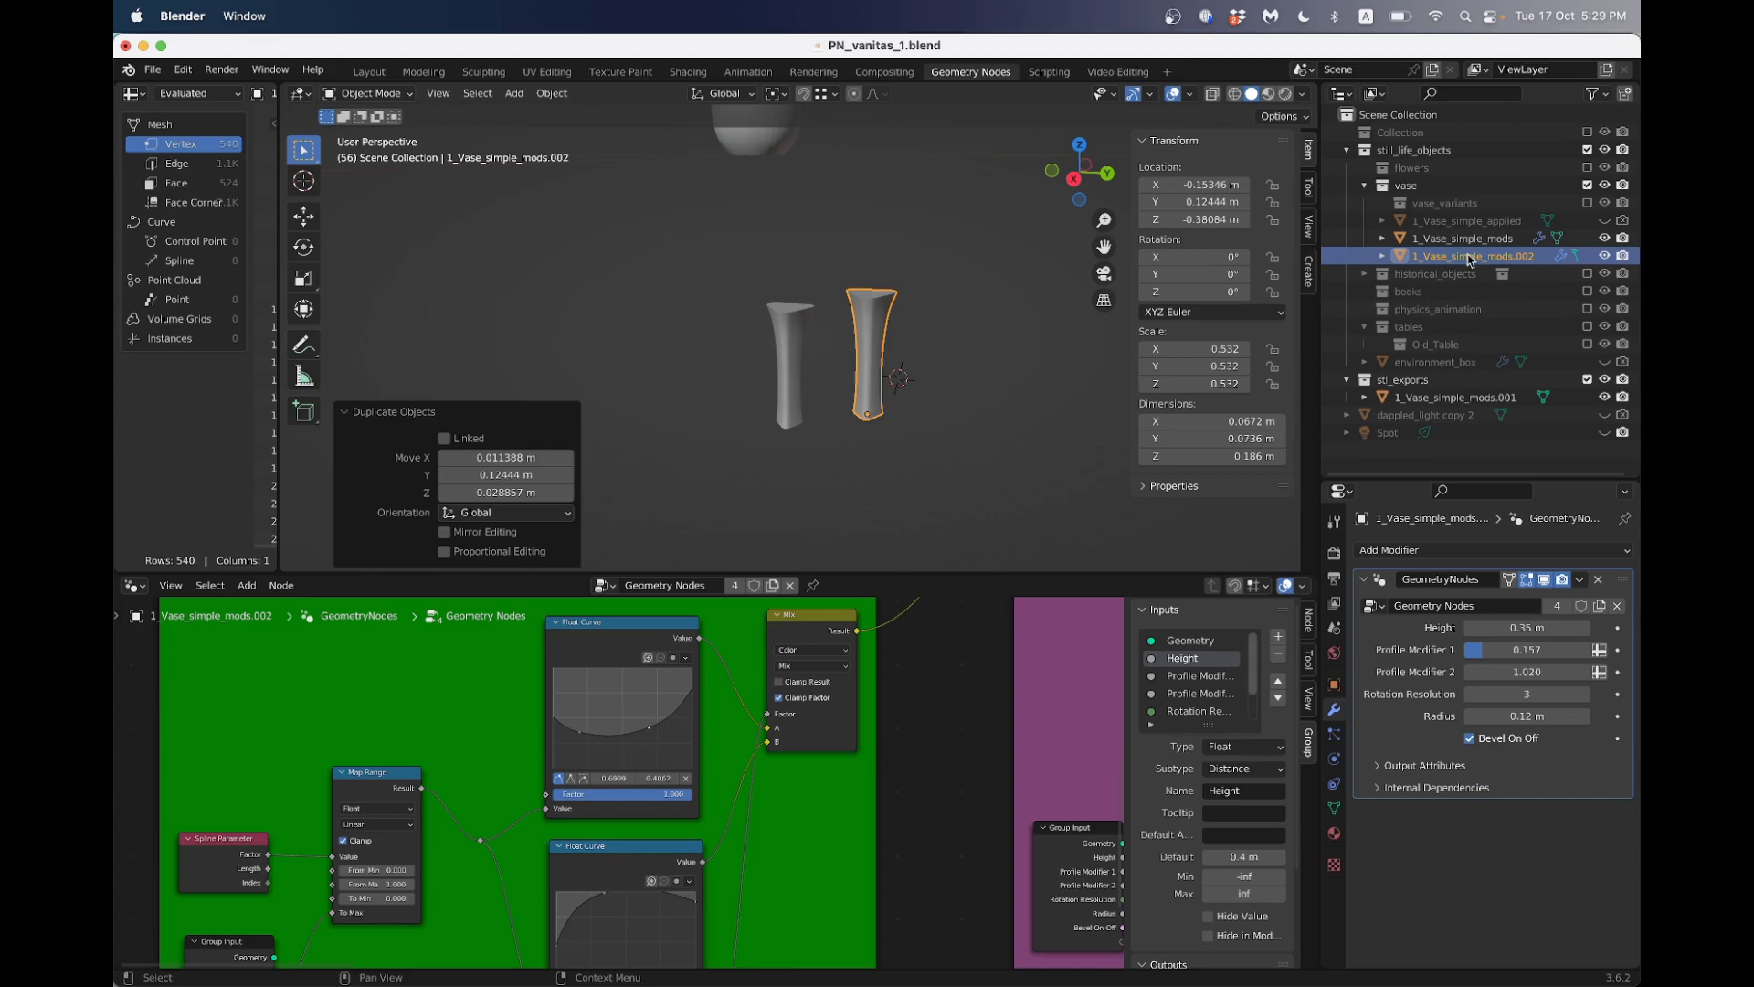
{"action": "left_click_drag", "start_coordinate": [1467, 258], "coordinate": [1424, 384]}
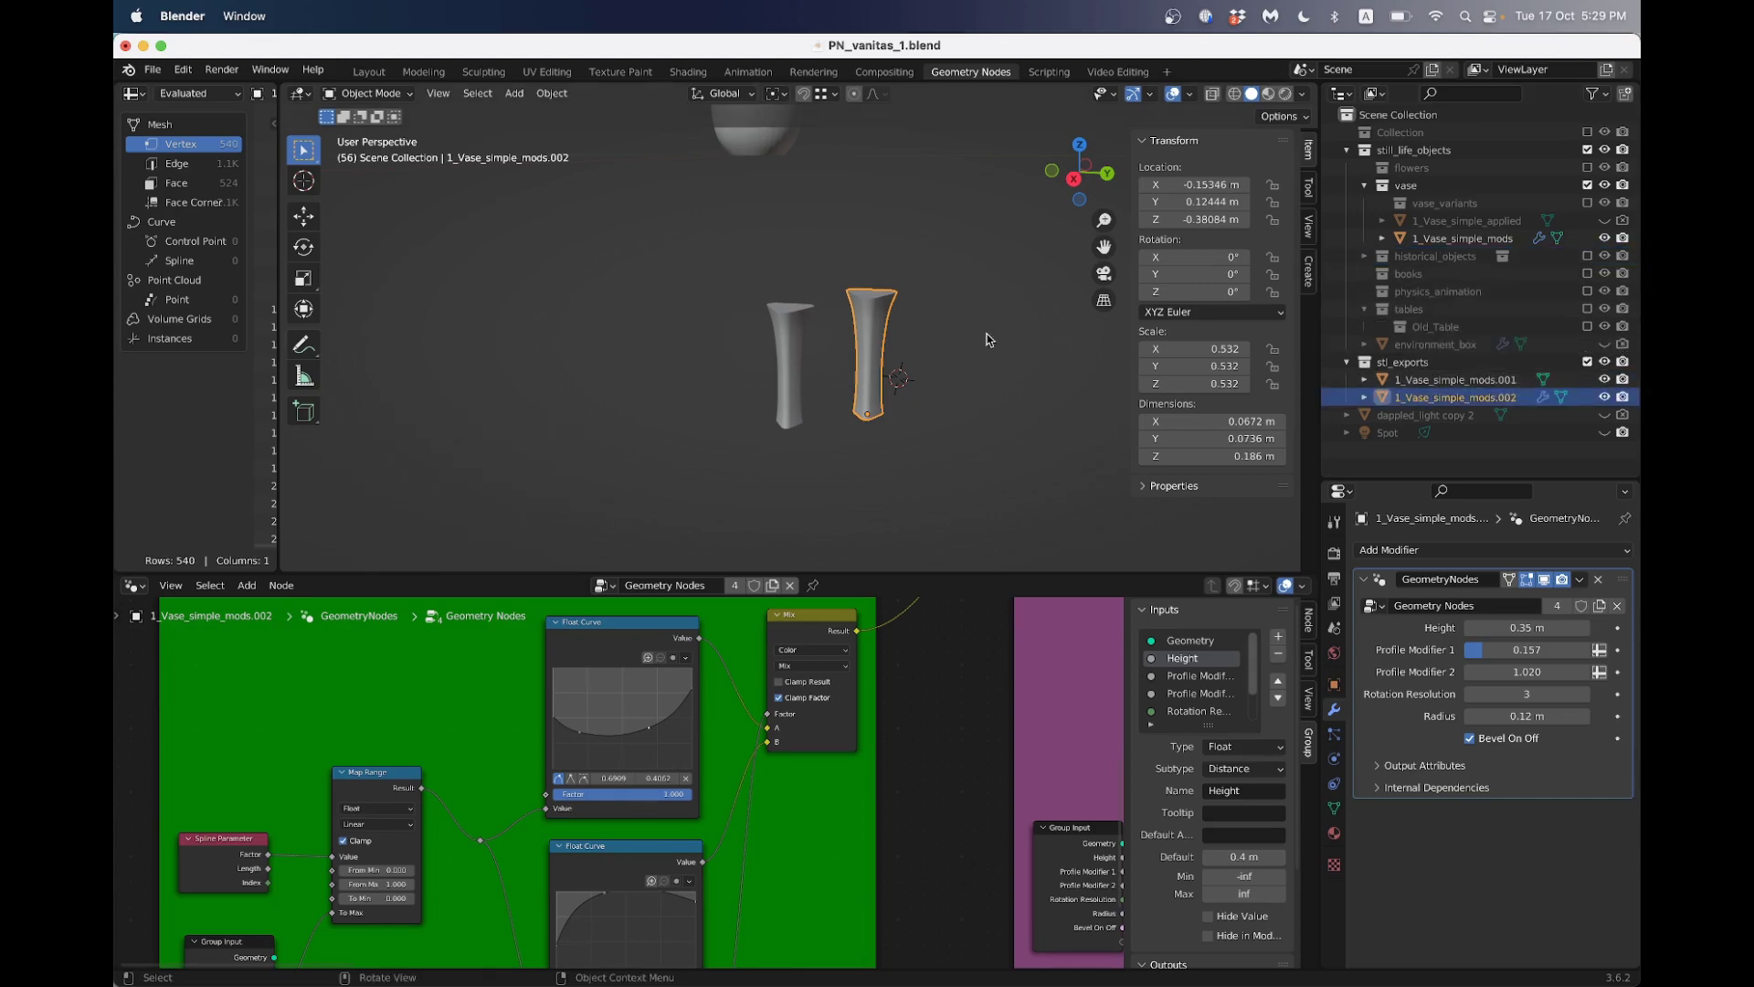
{"action": "scroll", "coordinate": [929, 375], "scroll_direction": "up", "scroll_amount": 2}
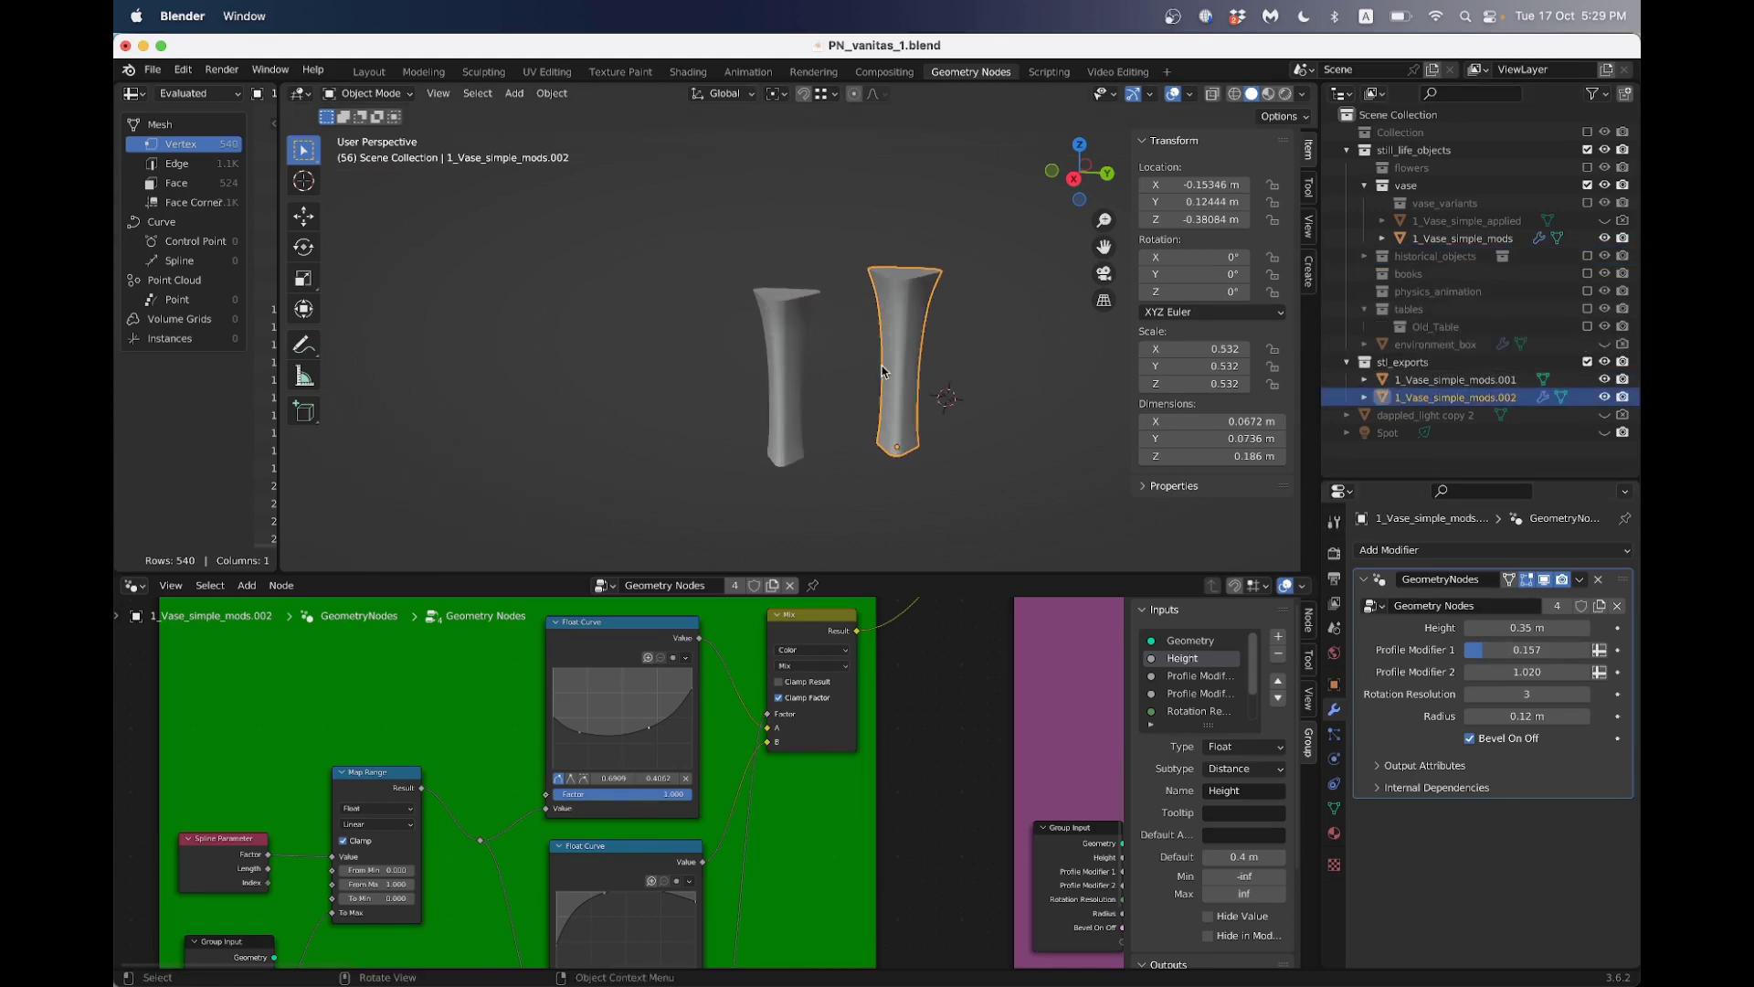
Add a Simple Deform modifier in Twist mode about the Z axis with a 316° angle
{"action": "left_click", "coordinate": [1496, 550]}
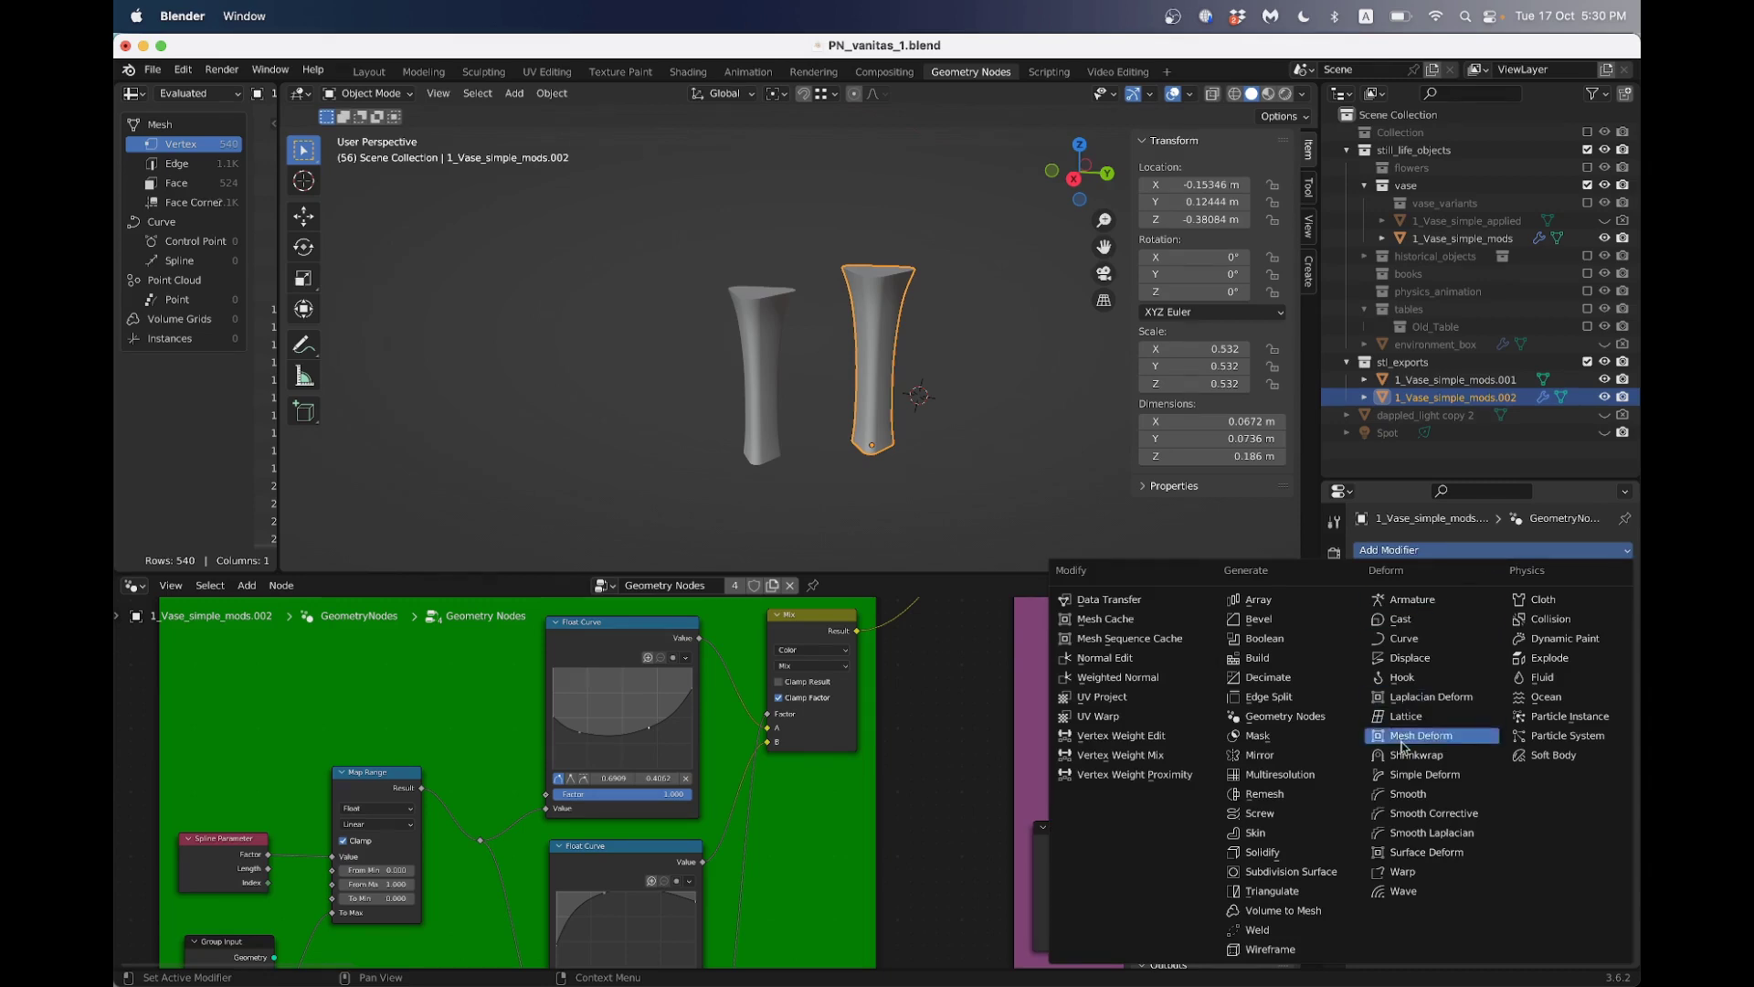
{"action": "left_click", "coordinate": [1418, 776]}
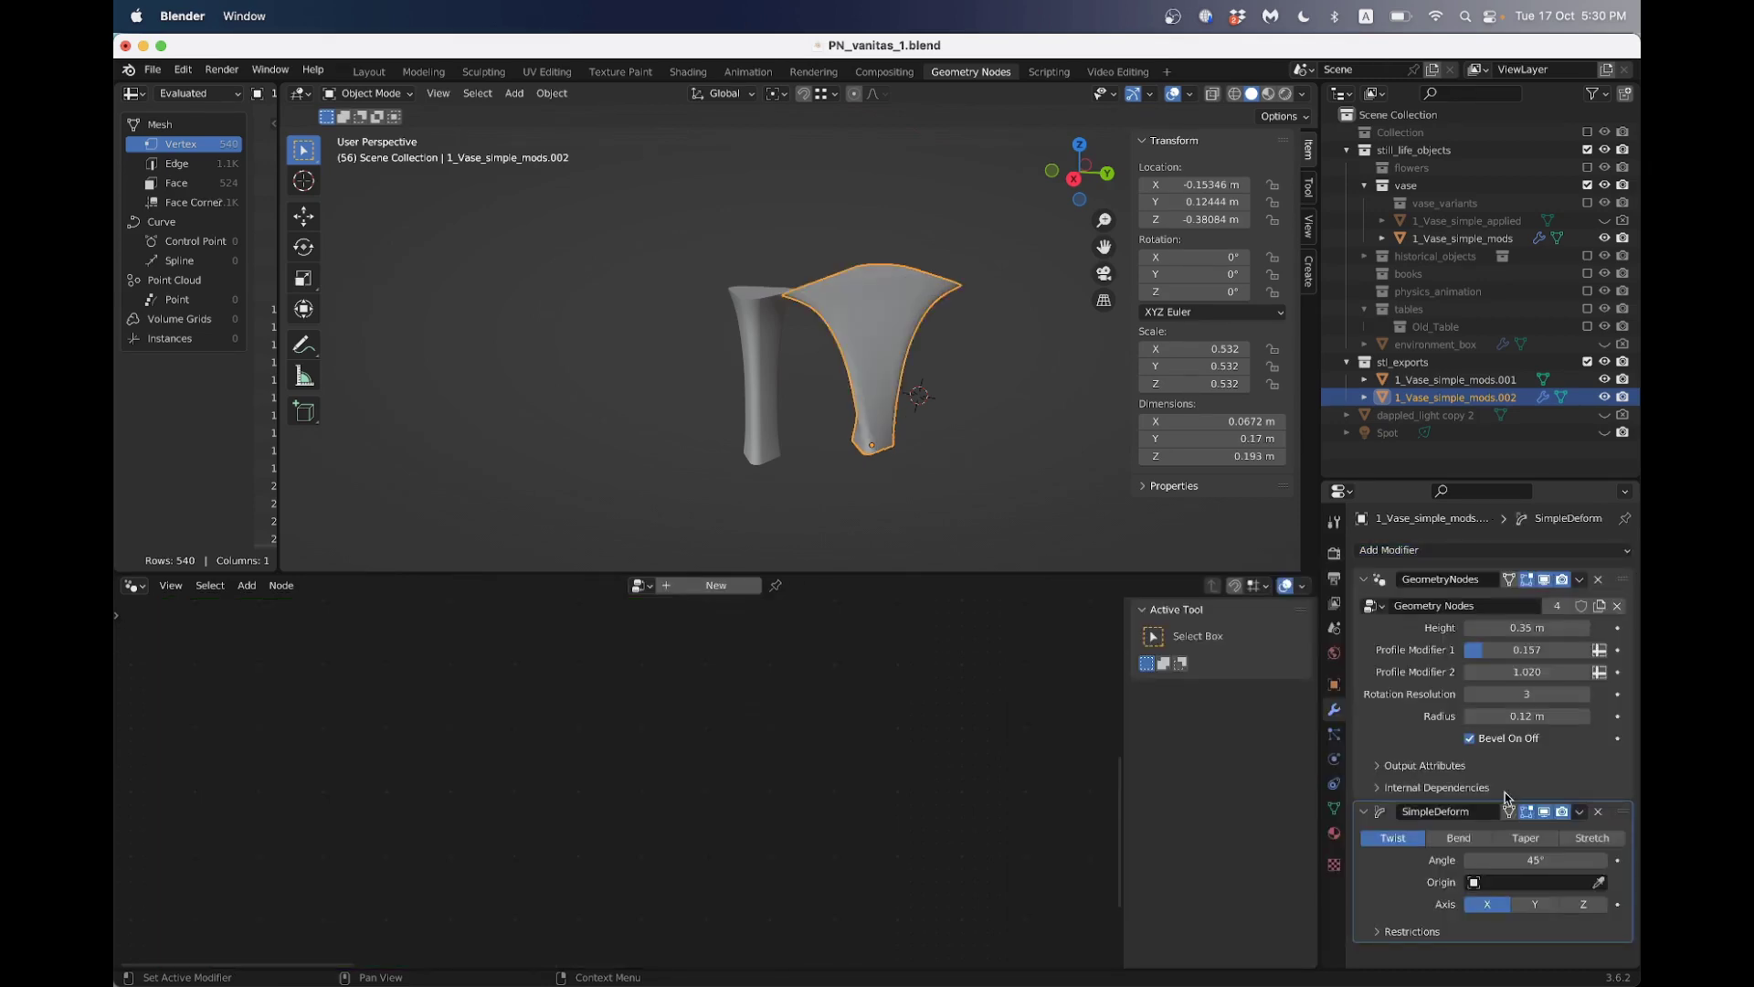
{"action": "left_click", "coordinate": [1563, 910]}
{"action": "middle_click_drag", "start_coordinate": [928, 345], "coordinate": [863, 361]}
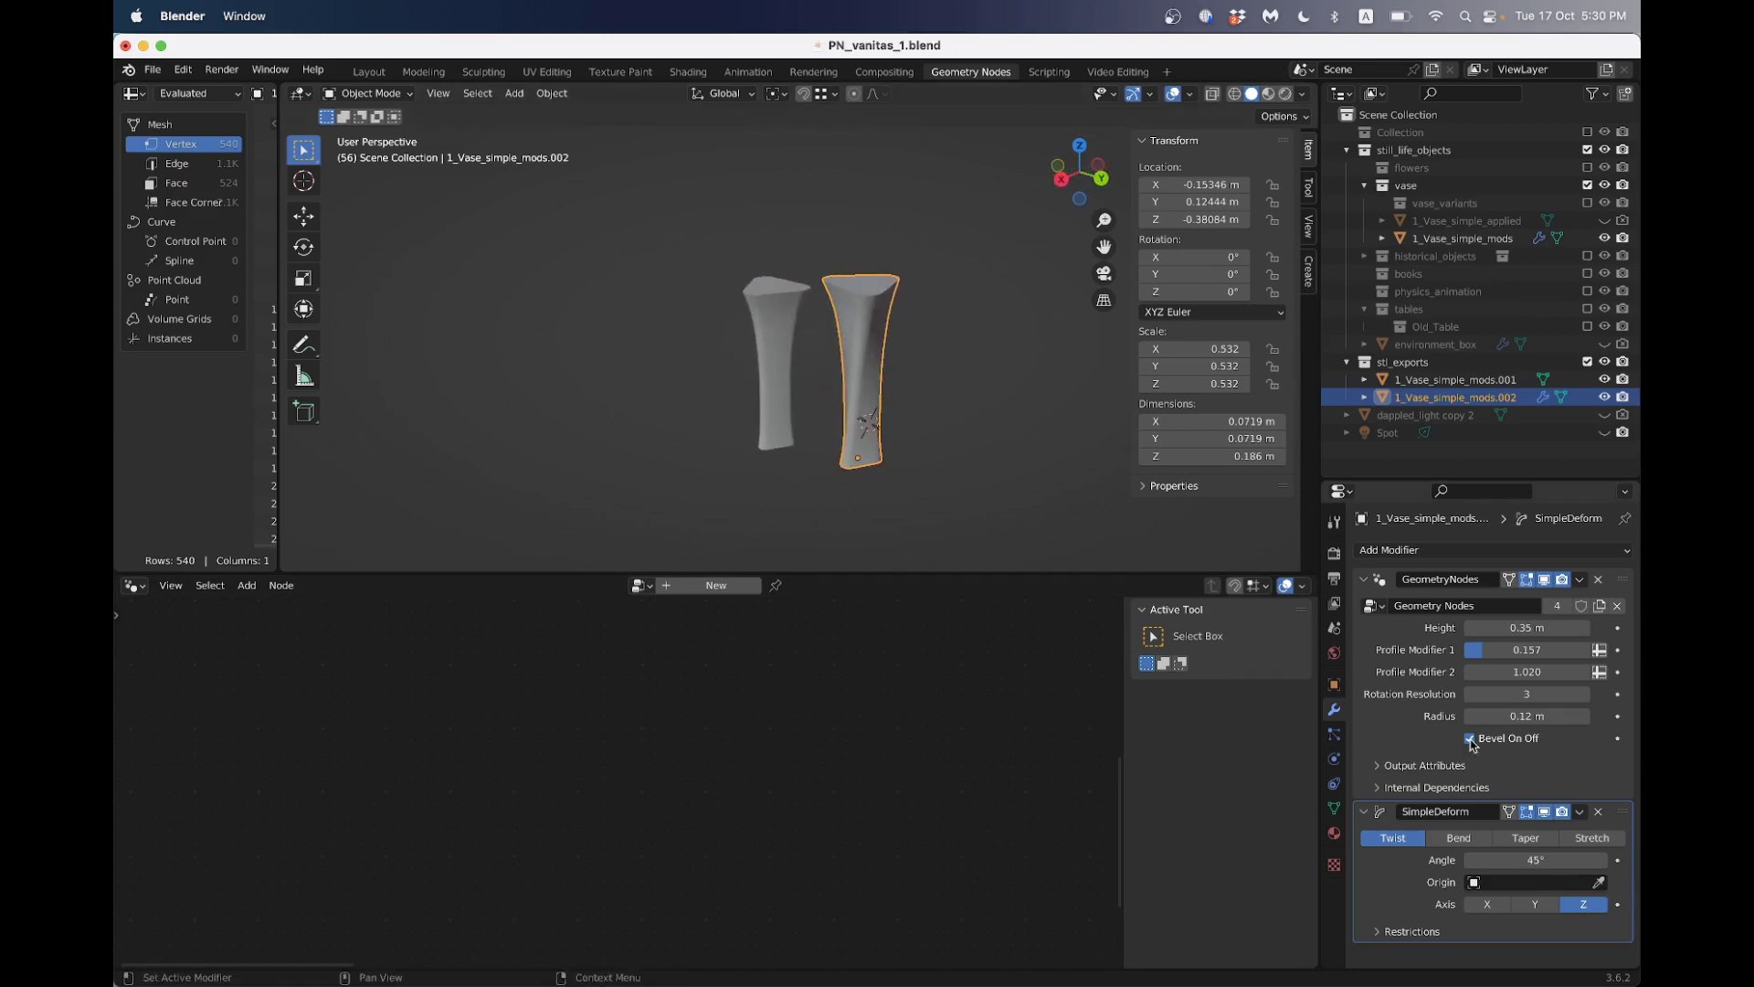
{"action": "left_click_drag", "start_coordinate": [1535, 860], "coordinate": [1681, 859]}
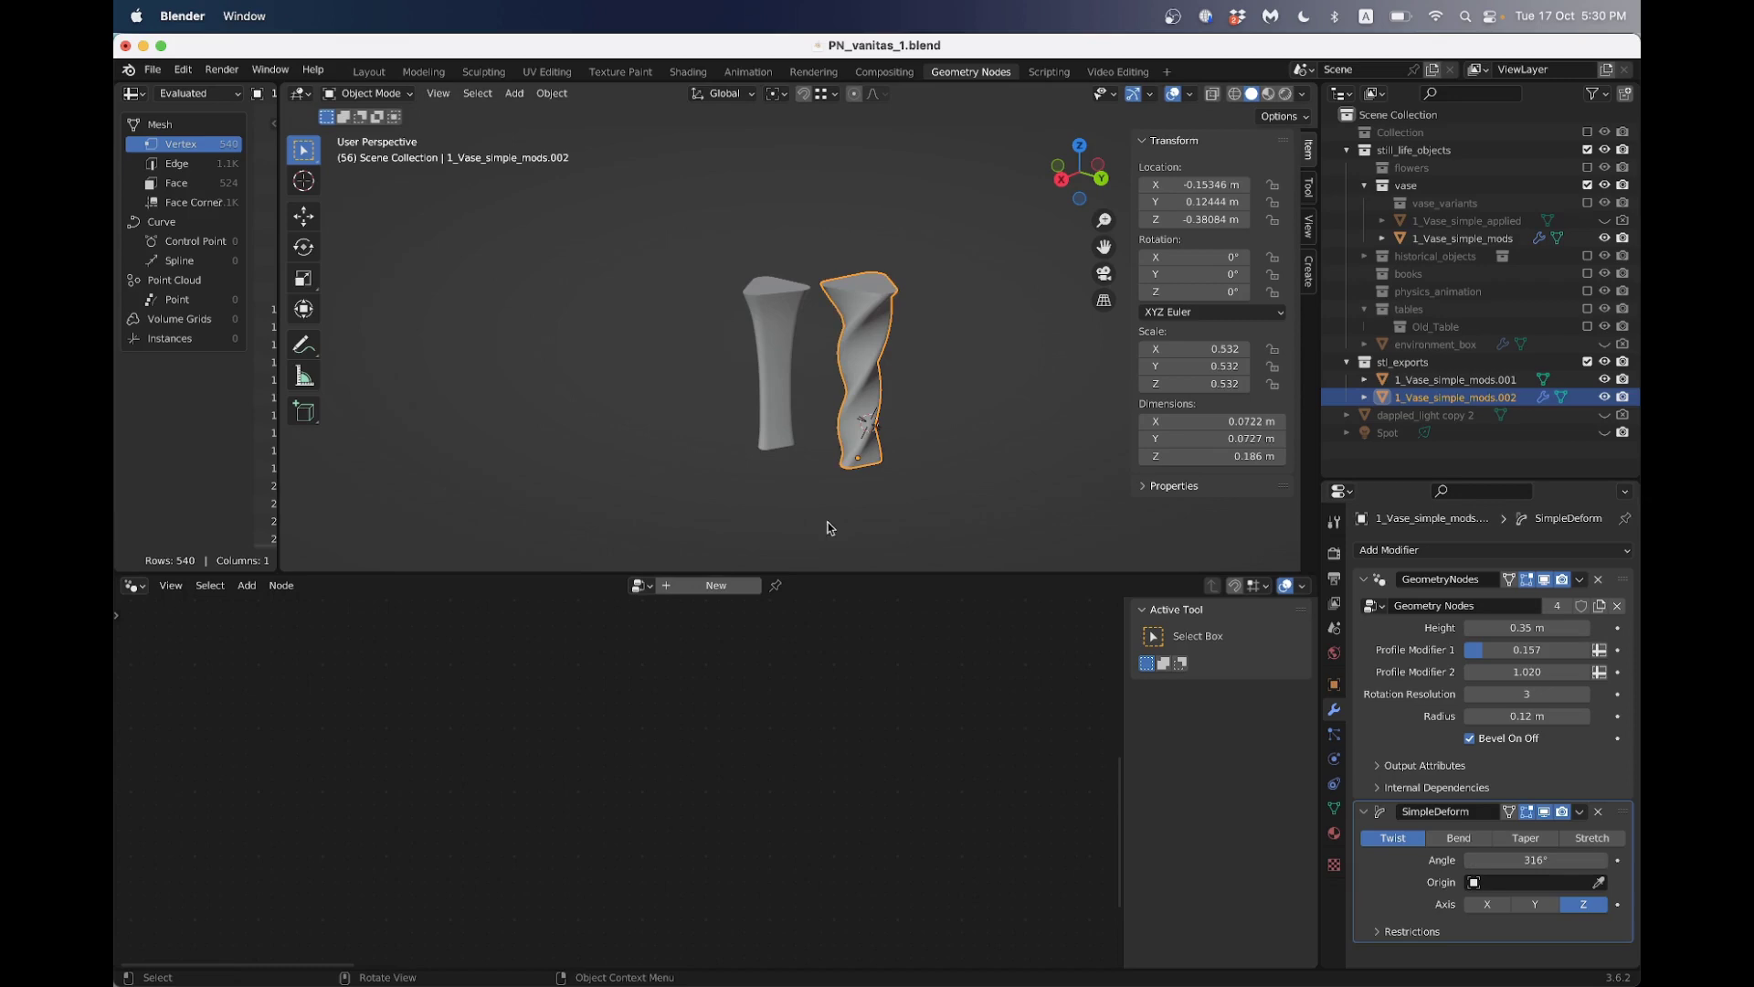
{"action": "scroll", "coordinate": [826, 512], "scroll_direction": "up", "scroll_amount": 3}
{"action": "middle_click_drag", "start_coordinate": [826, 489], "coordinate": [882, 468]}
{"action": "left_click", "coordinate": [1077, 180]}
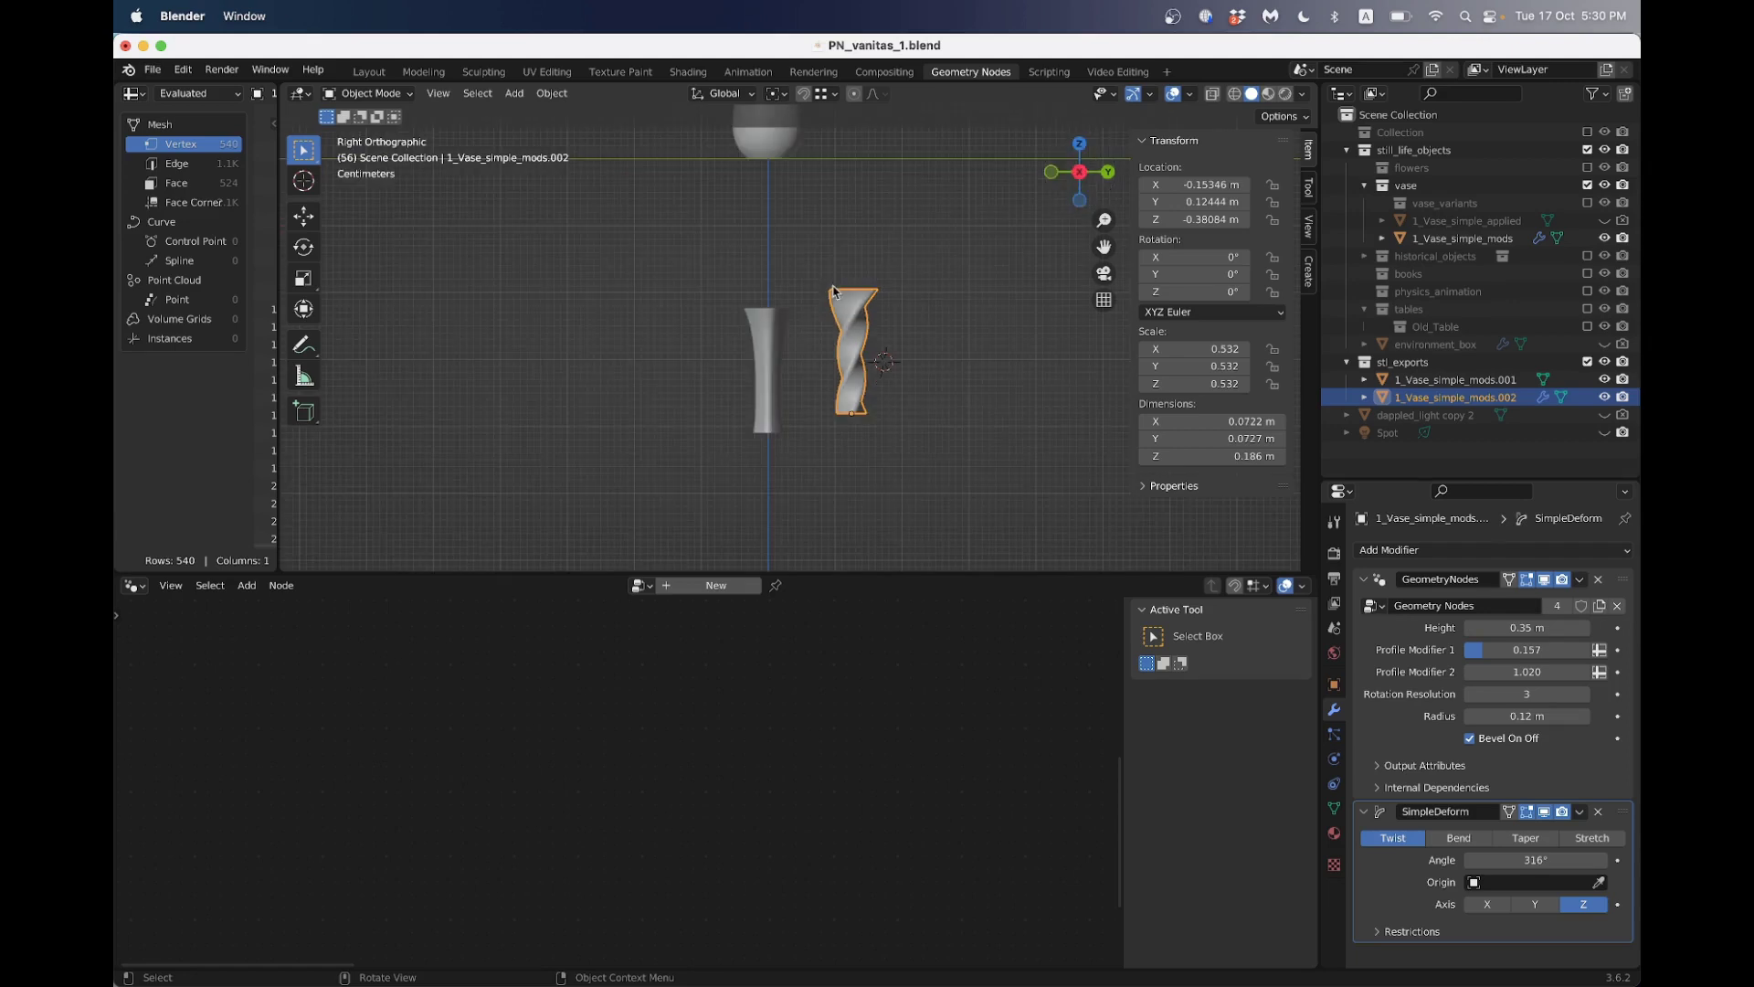
{"action": "scroll", "coordinate": [850, 294], "scroll_direction": "down", "scroll_amount": 2}
{"action": "scroll", "coordinate": [856, 292], "scroll_direction": "up", "scroll_amount": 3}
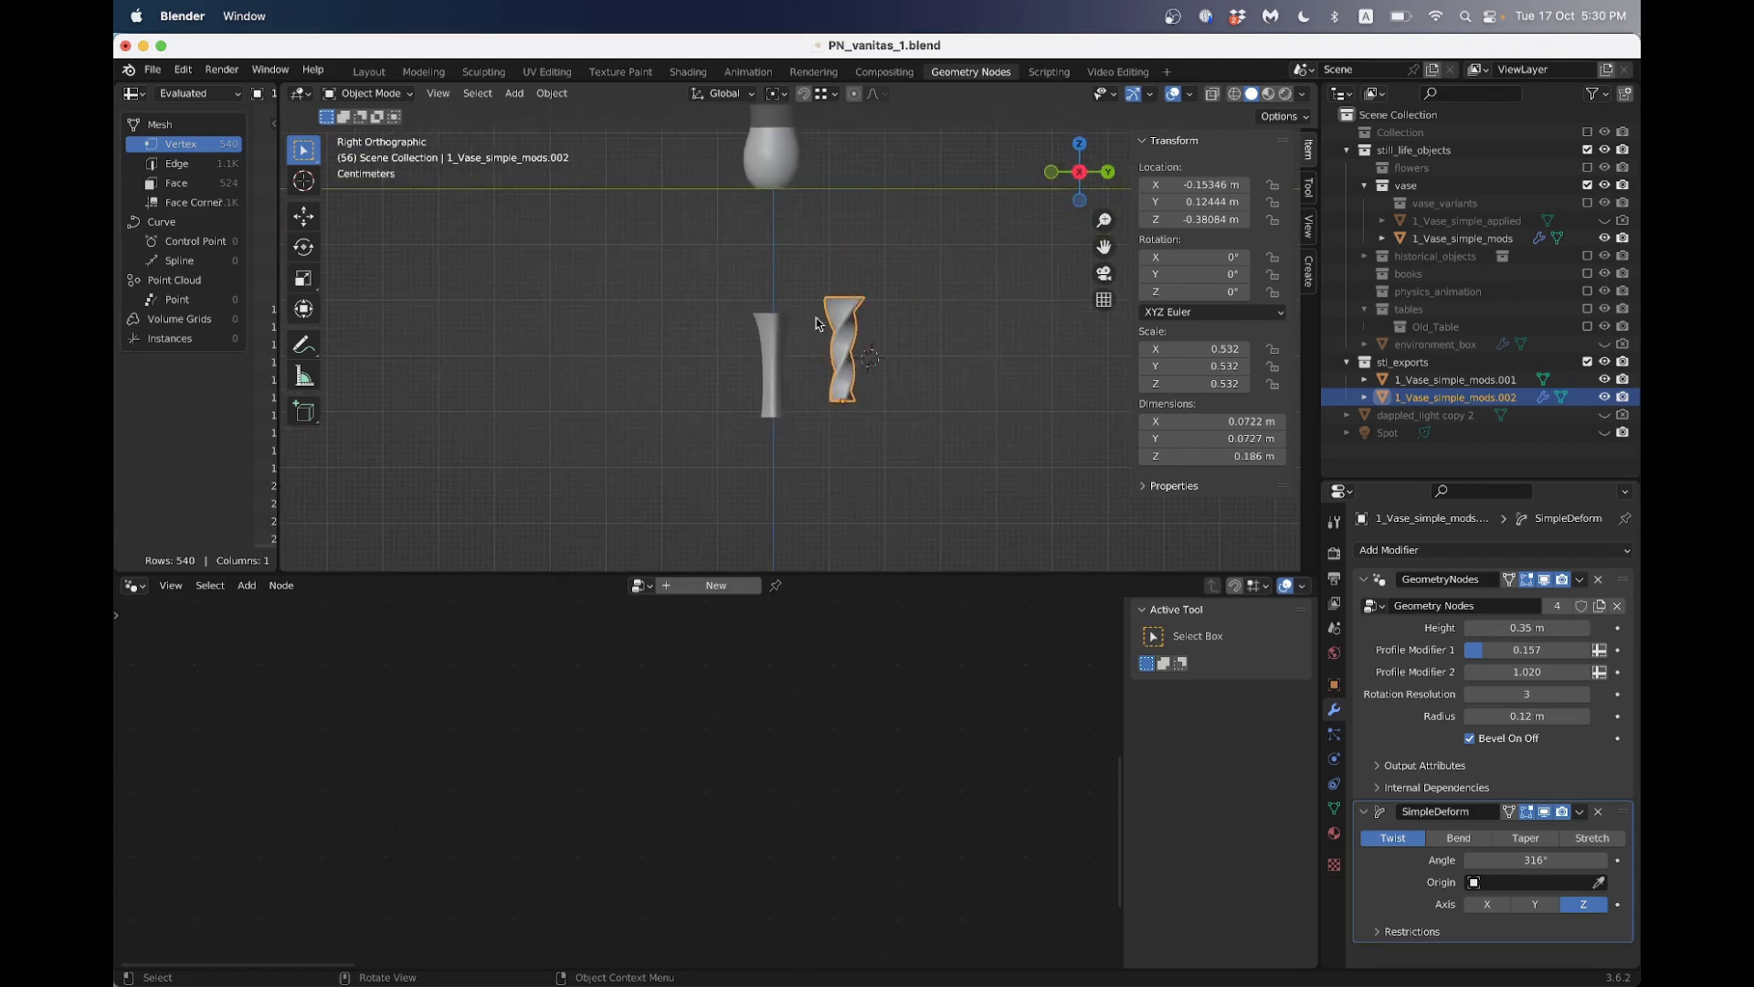
{"action": "middle_click_drag", "start_coordinate": [889, 308], "coordinate": [826, 403], "text": "shift"}
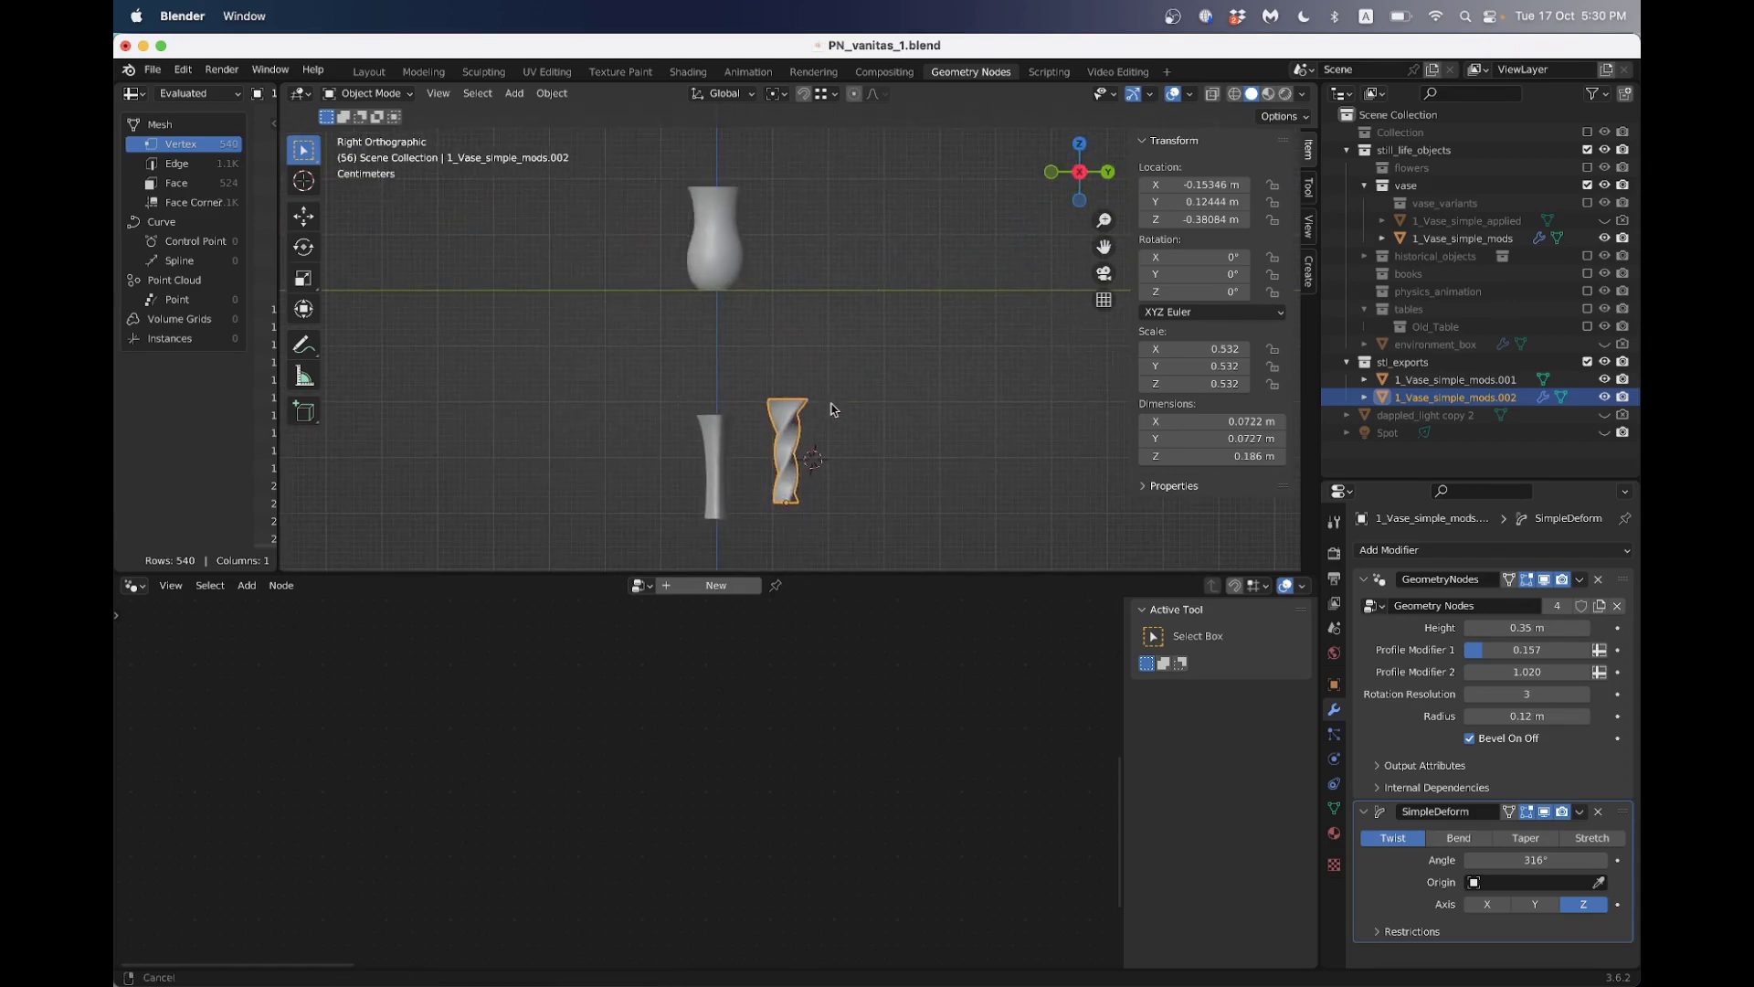
Move the upper plain vase 1_Vase_simple_mods.001 along Y to -0.31374 m
{"action": "left_click", "coordinate": [711, 235]}
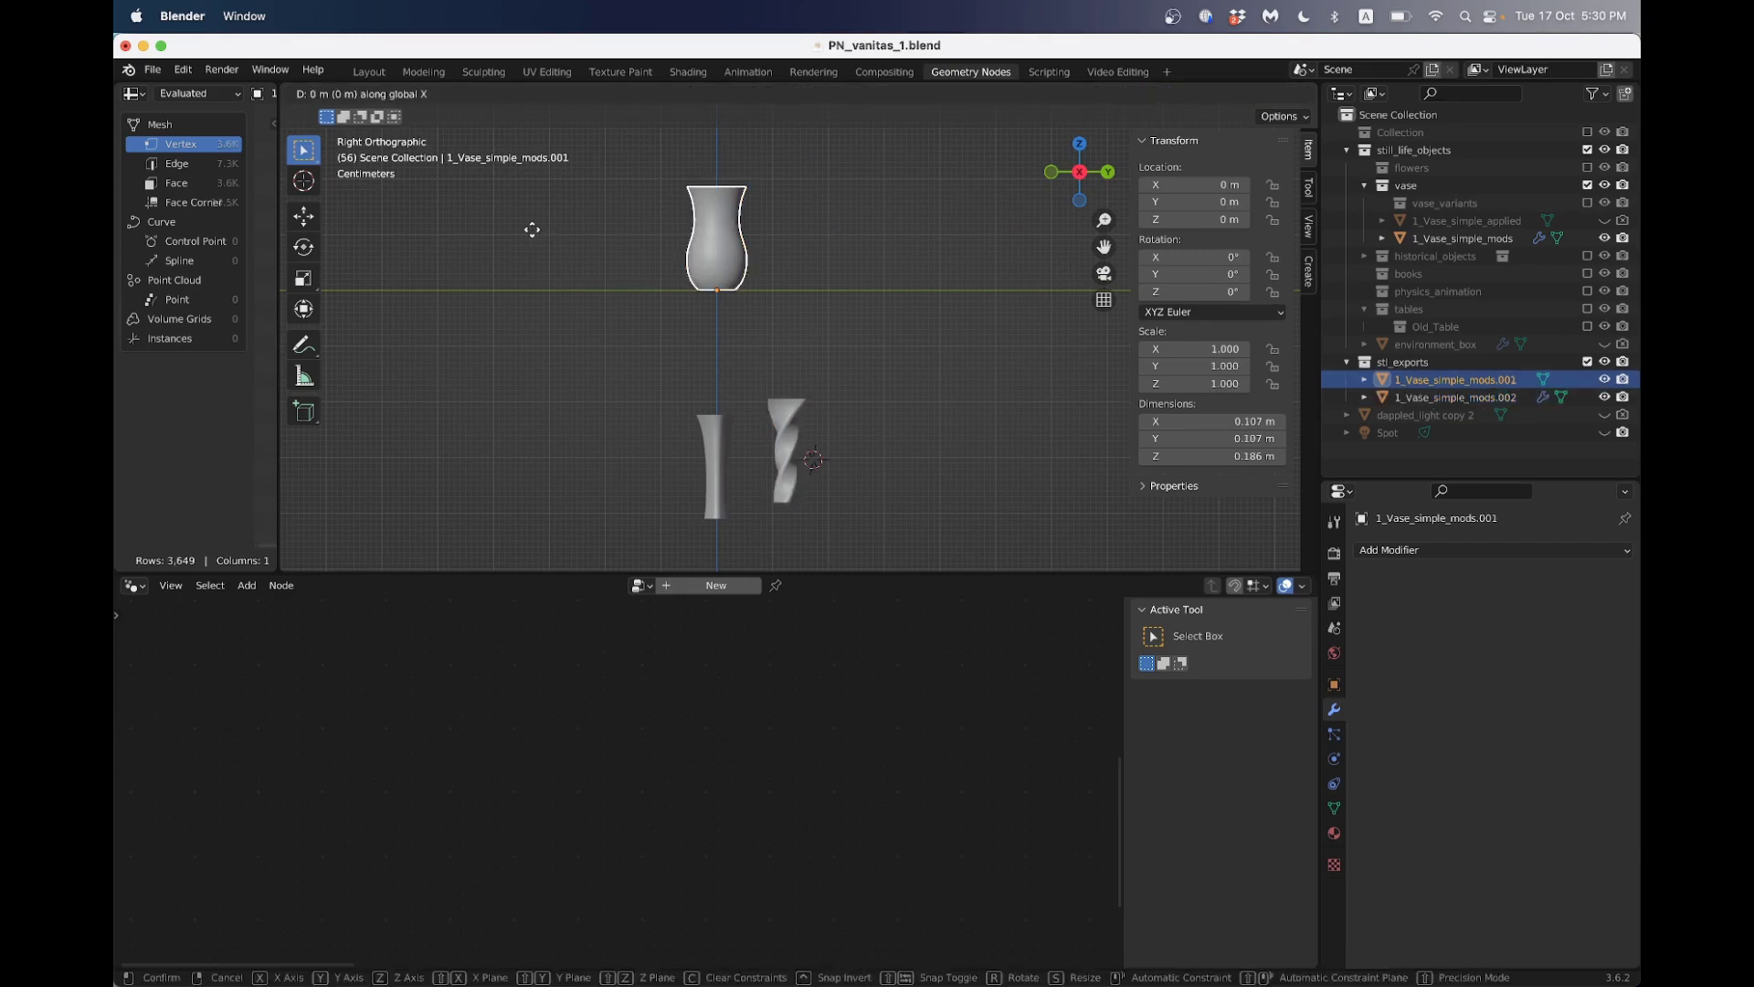
{"action": "key", "text": "g"}
{"action": "key", "text": "y"}
{"action": "left_click", "coordinate": [622, 274]}
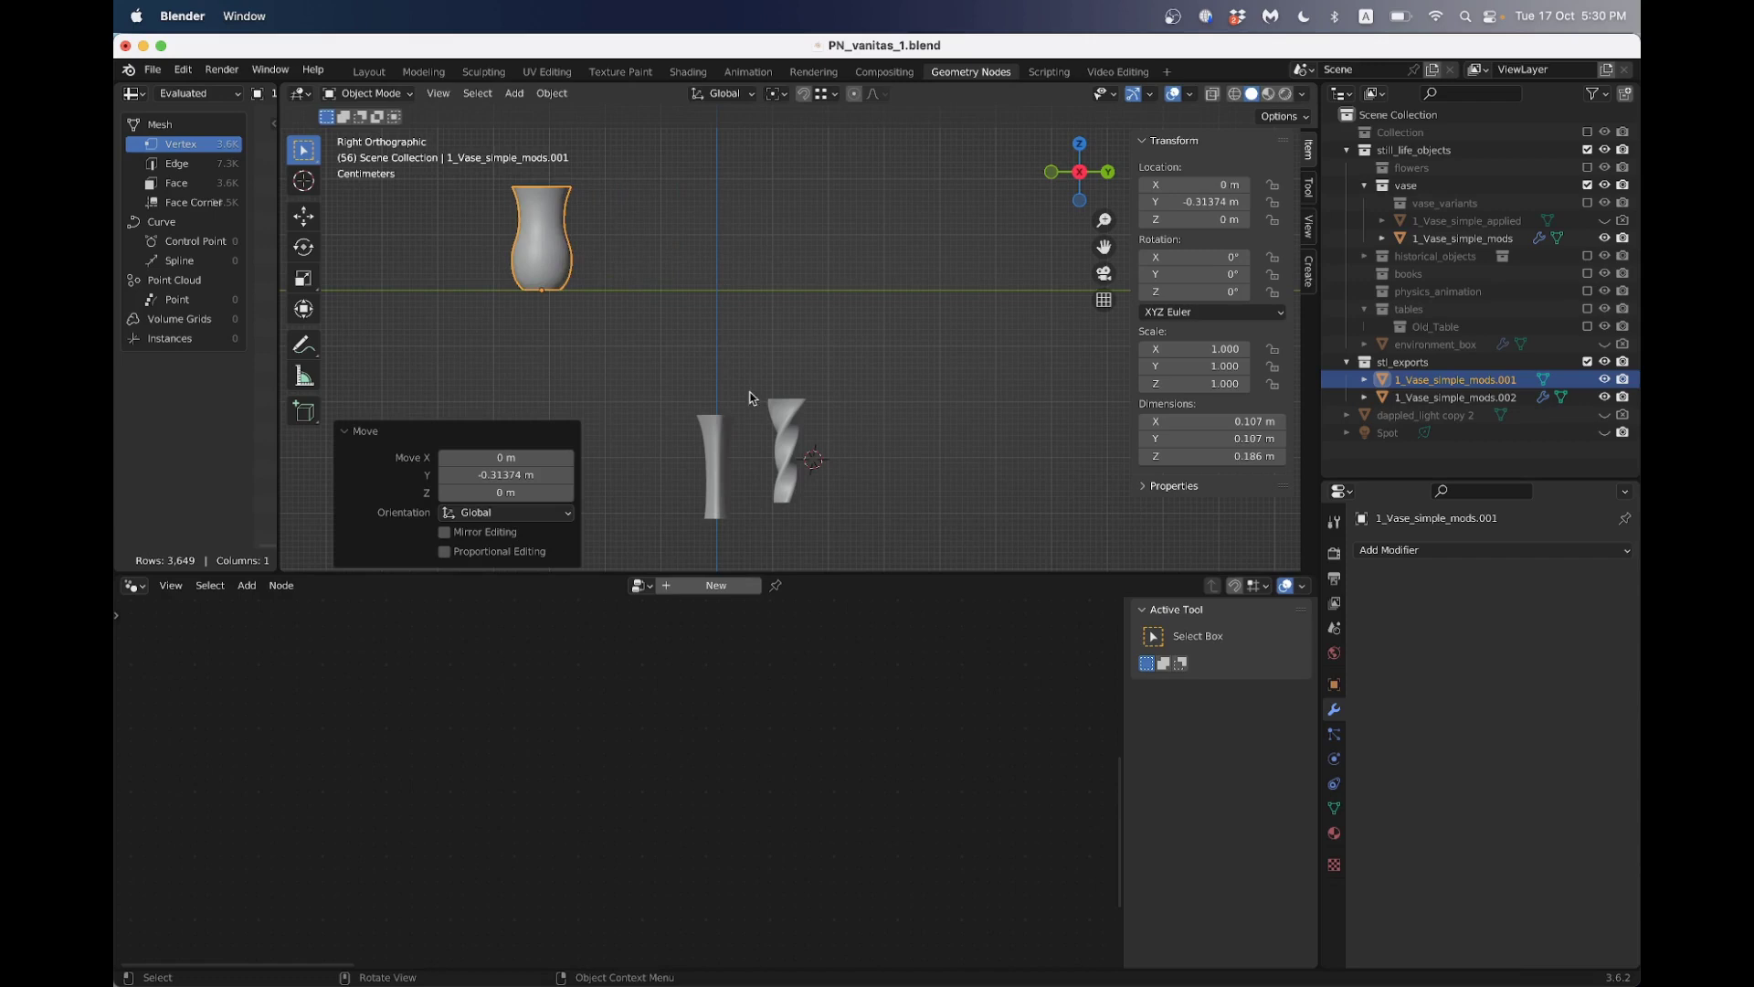
Apply scale on the twisted vase twice, undoing each time so scale stays 0.532
{"action": "left_click", "coordinate": [777, 429]}
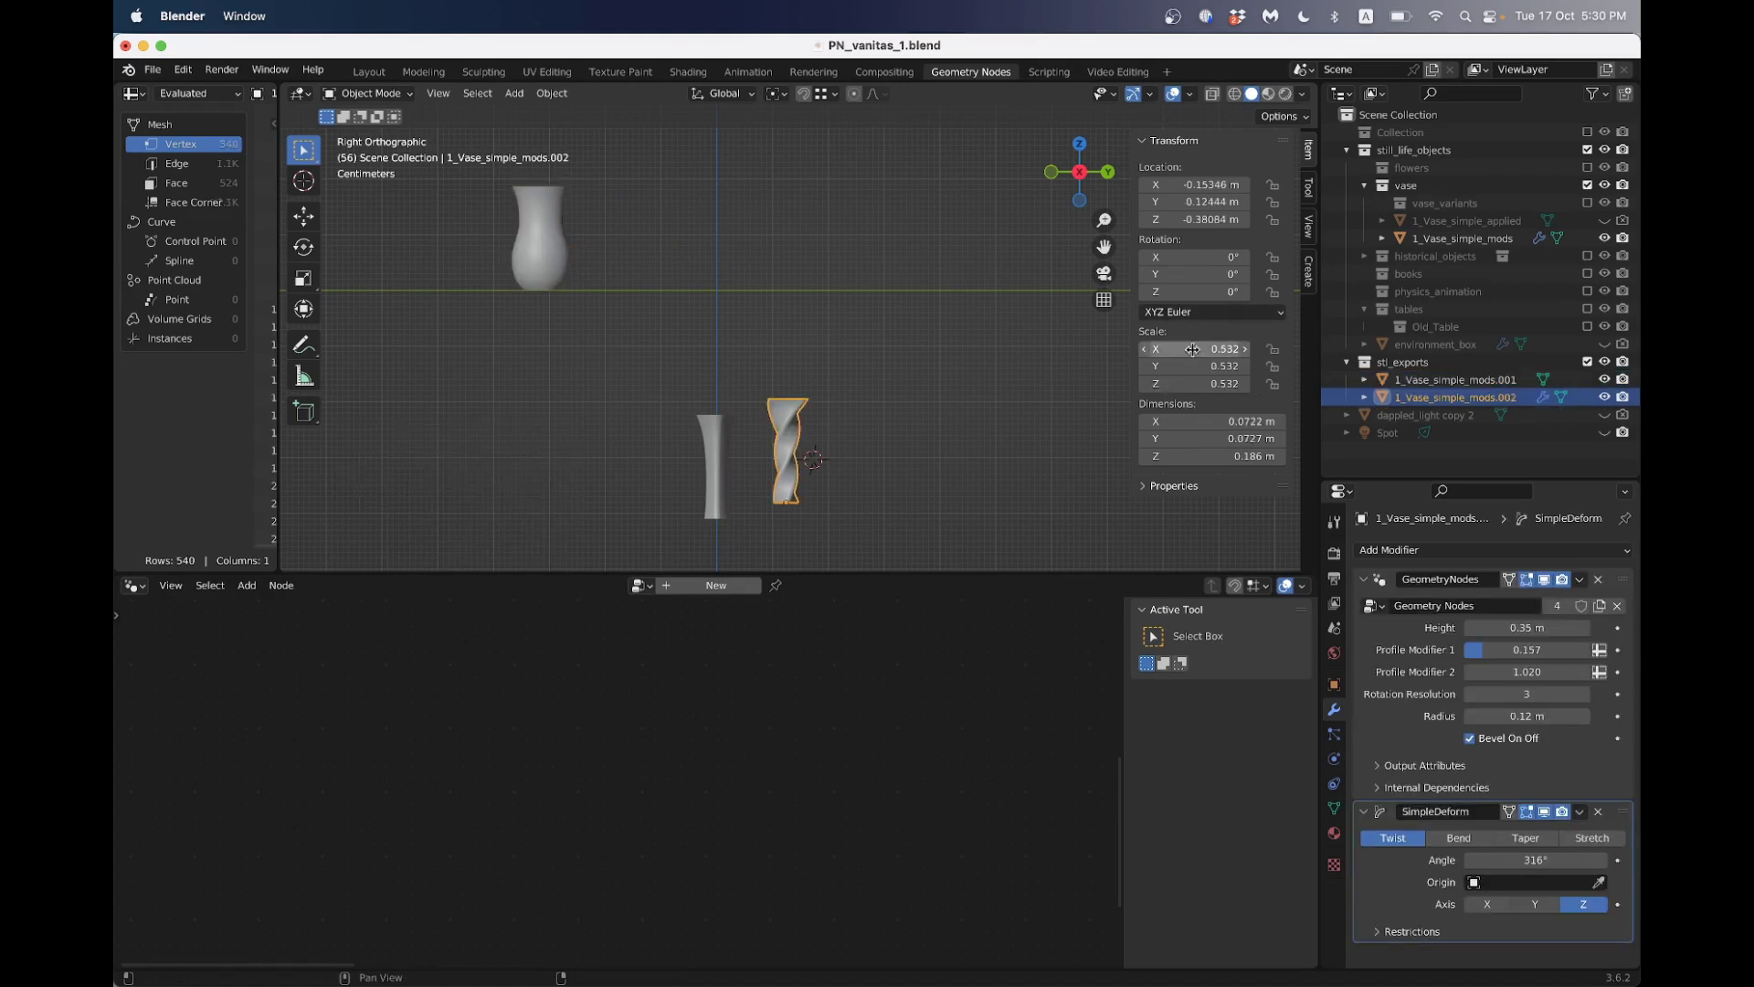
{"action": "key", "text": "ctrl+a"}
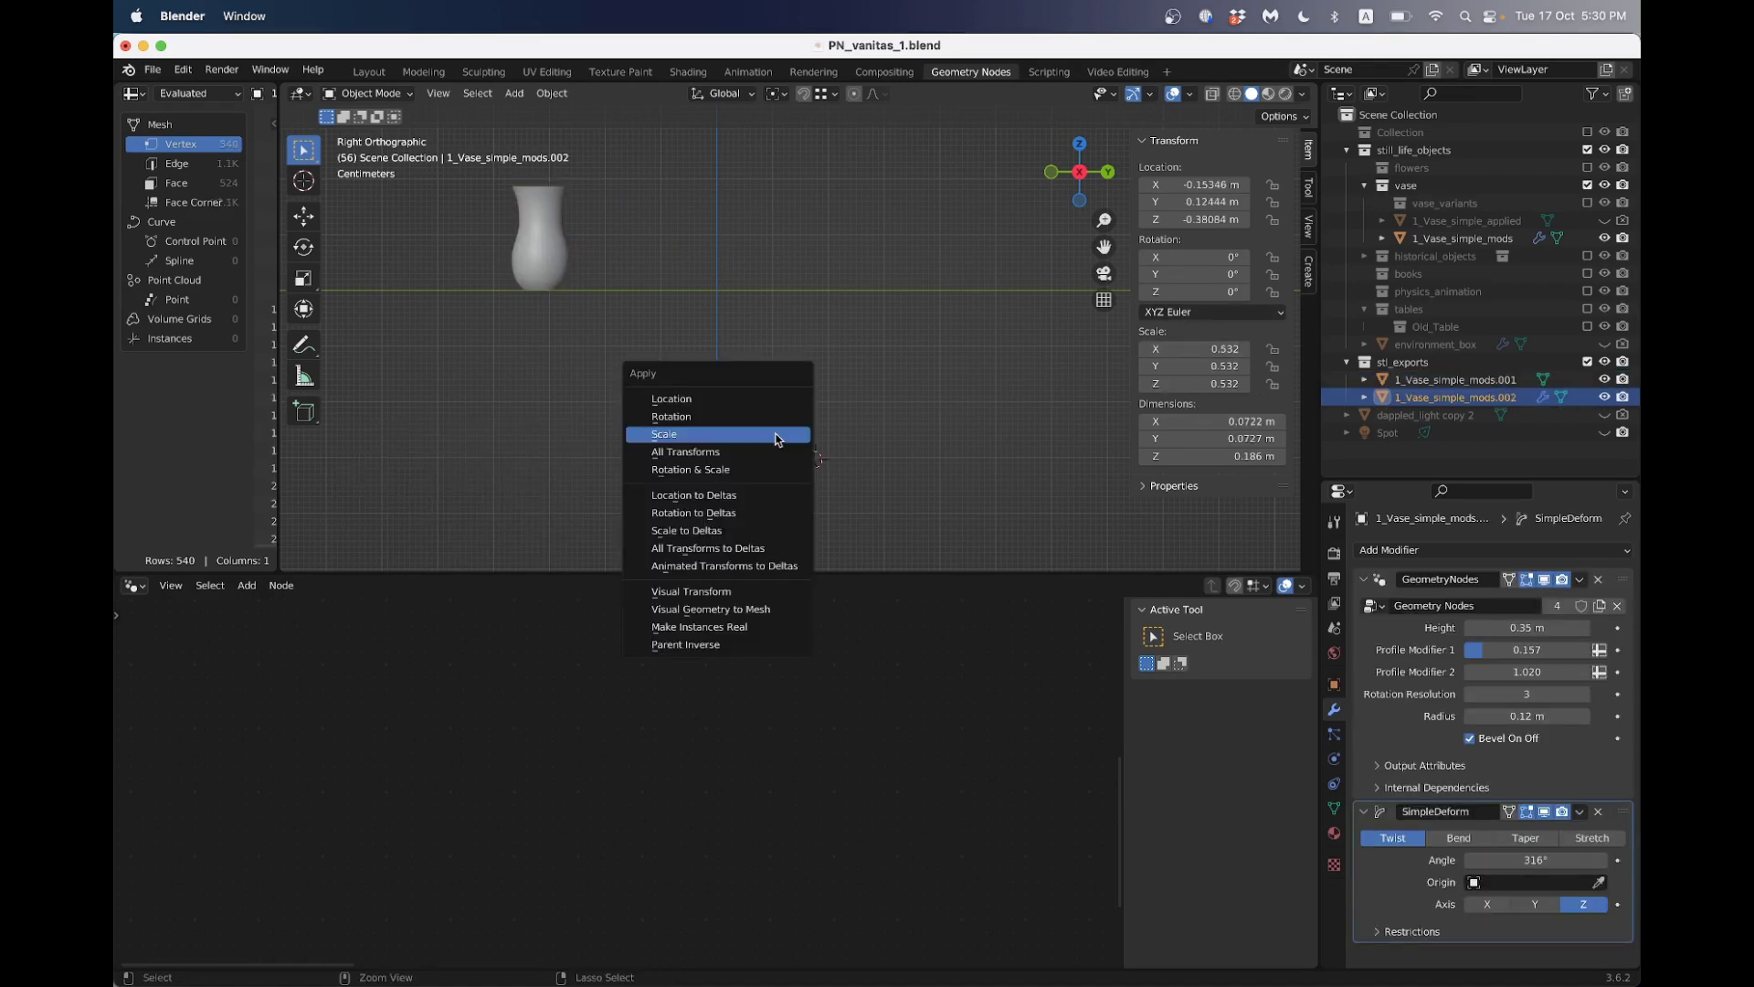
{"action": "left_click", "coordinate": [778, 437]}
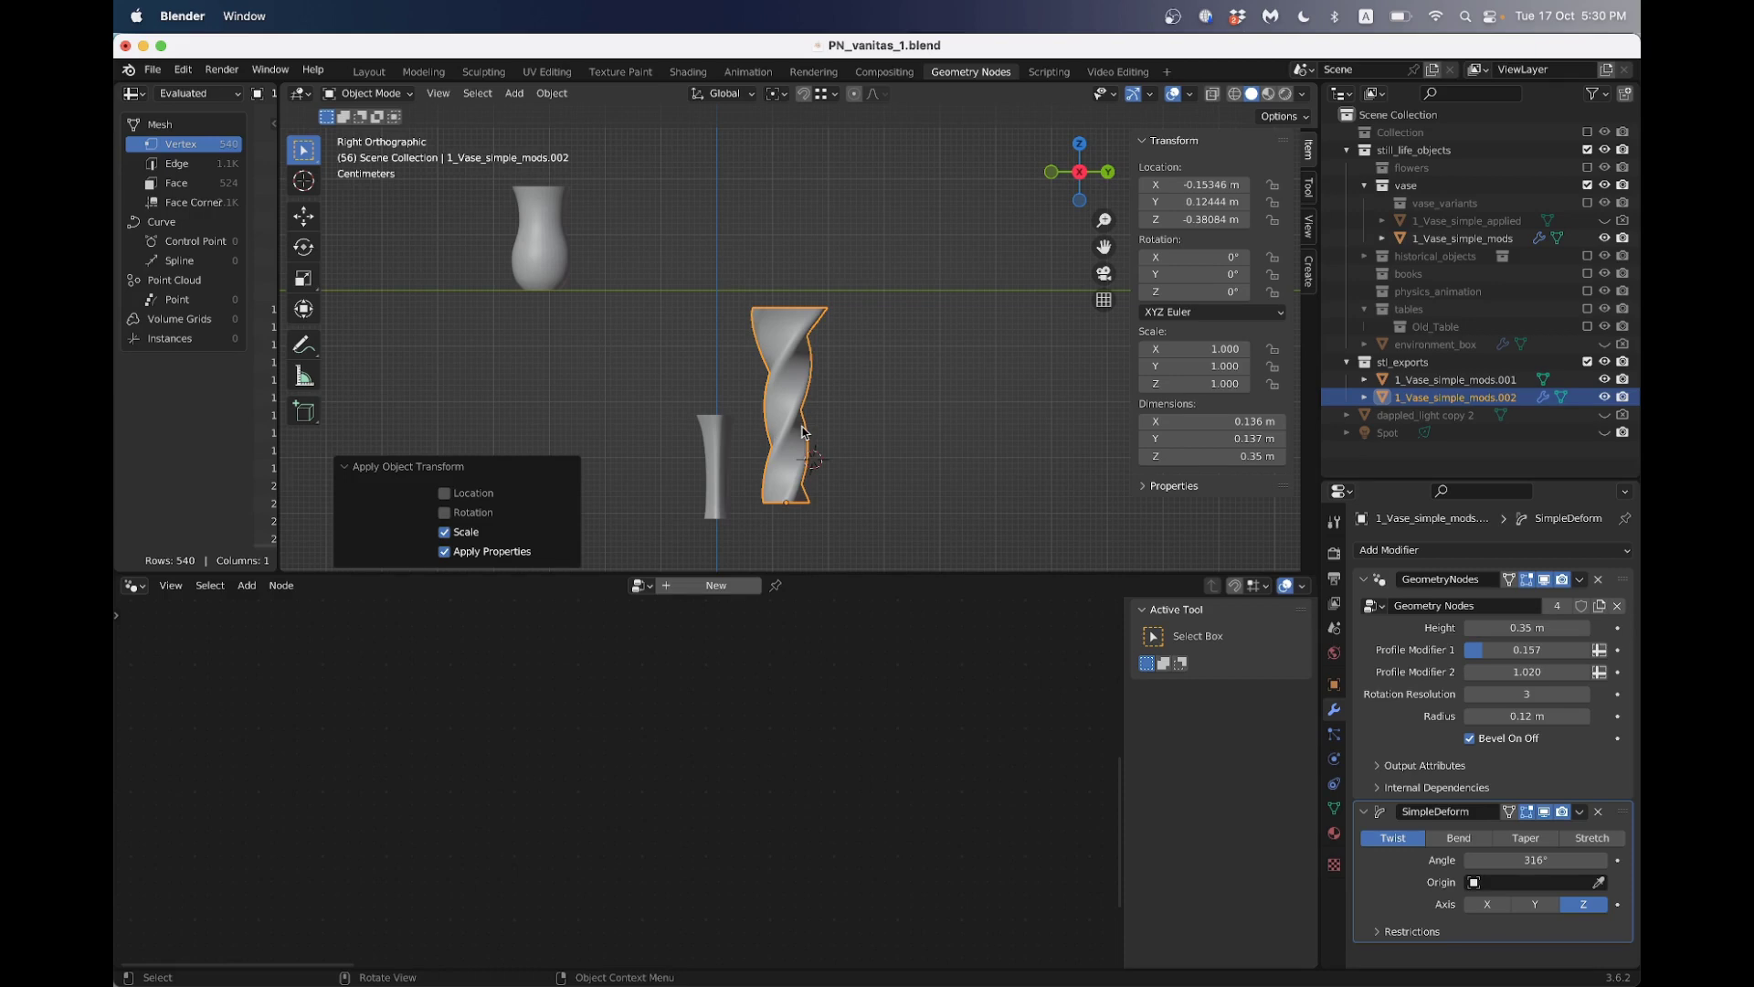
{"action": "key", "text": "ctrl+z"}
{"action": "key", "text": "ctrl+a"}
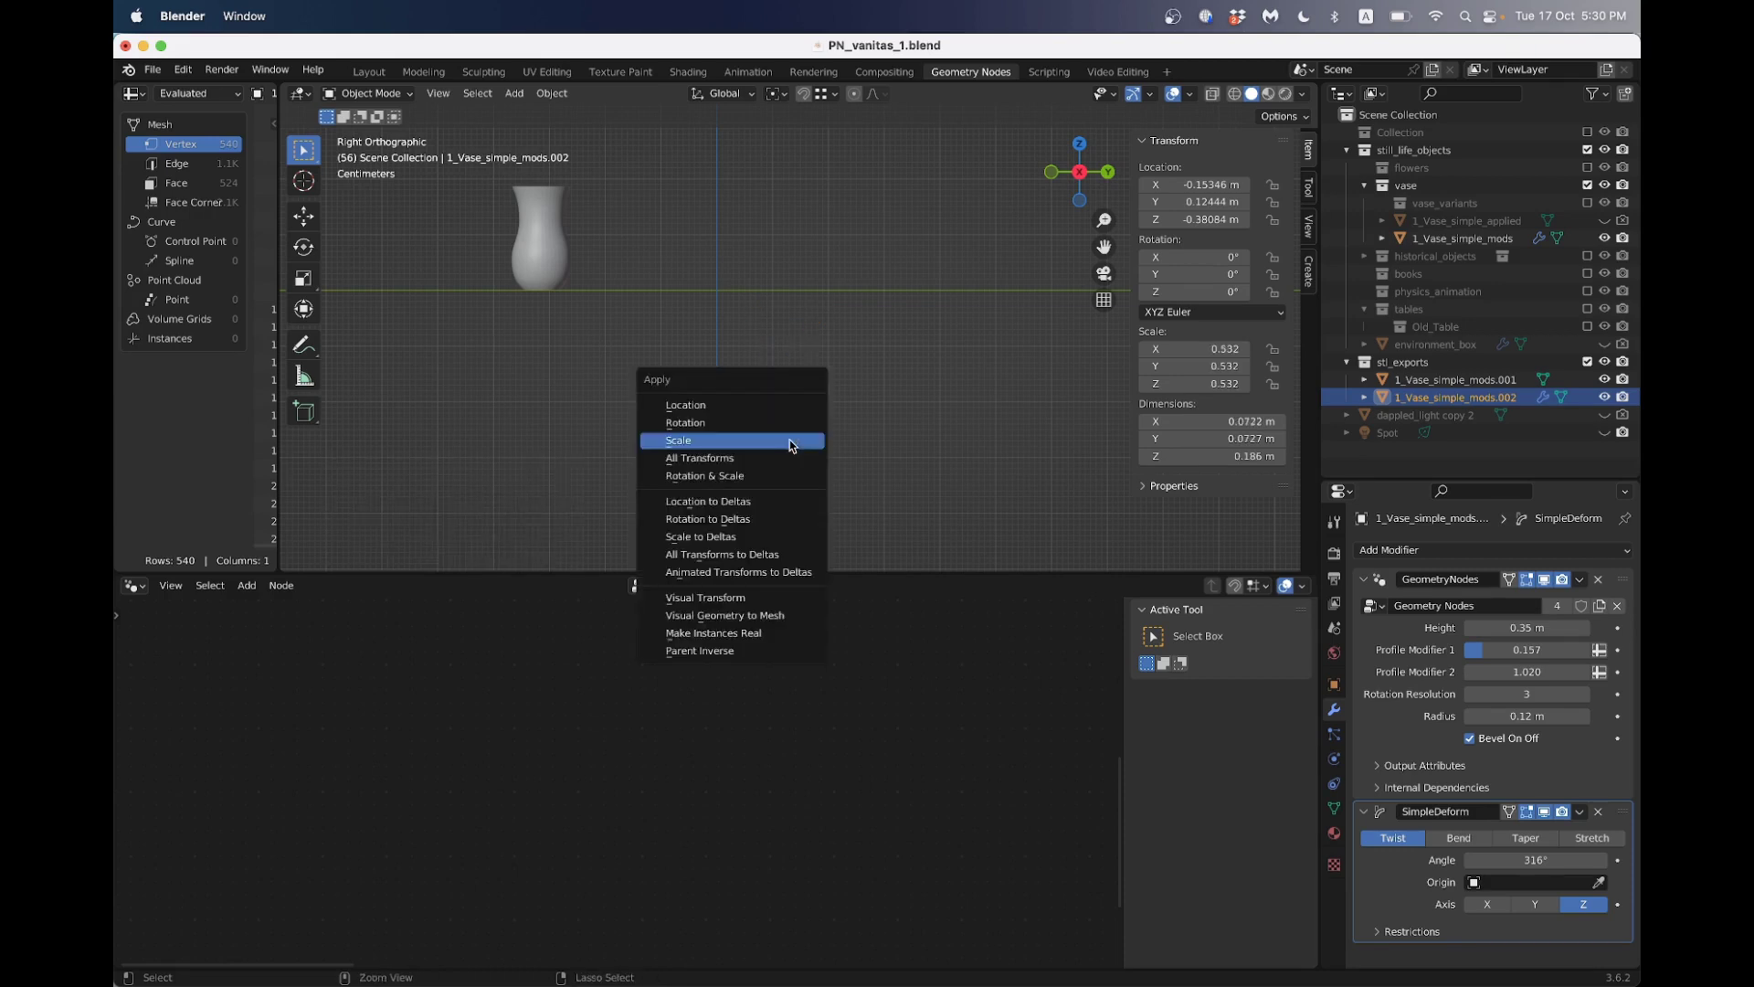
{"action": "left_click", "coordinate": [787, 443]}
{"action": "key", "text": "ctrl+z"}
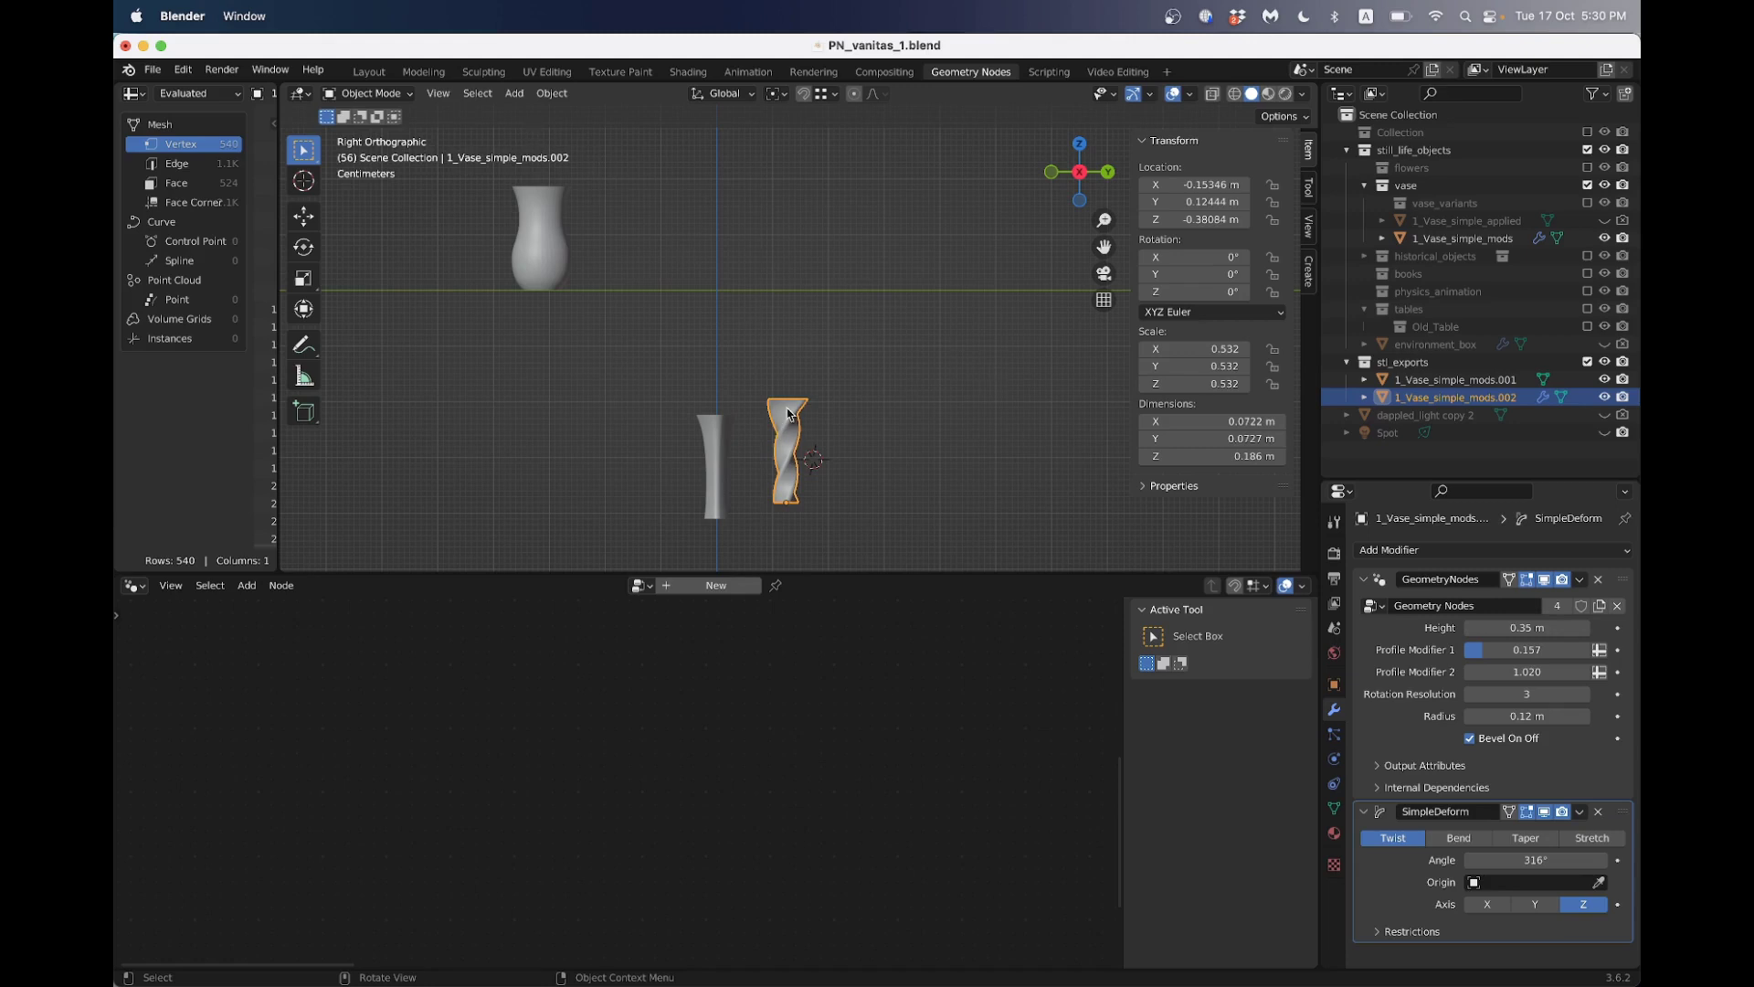
Reselect the twisted vase and retry applying its scale, undoing again to keep 0.532
{"action": "left_click", "coordinate": [895, 436]}
{"action": "left_click", "coordinate": [791, 430]}
{"action": "key", "text": "ctrl+a"}
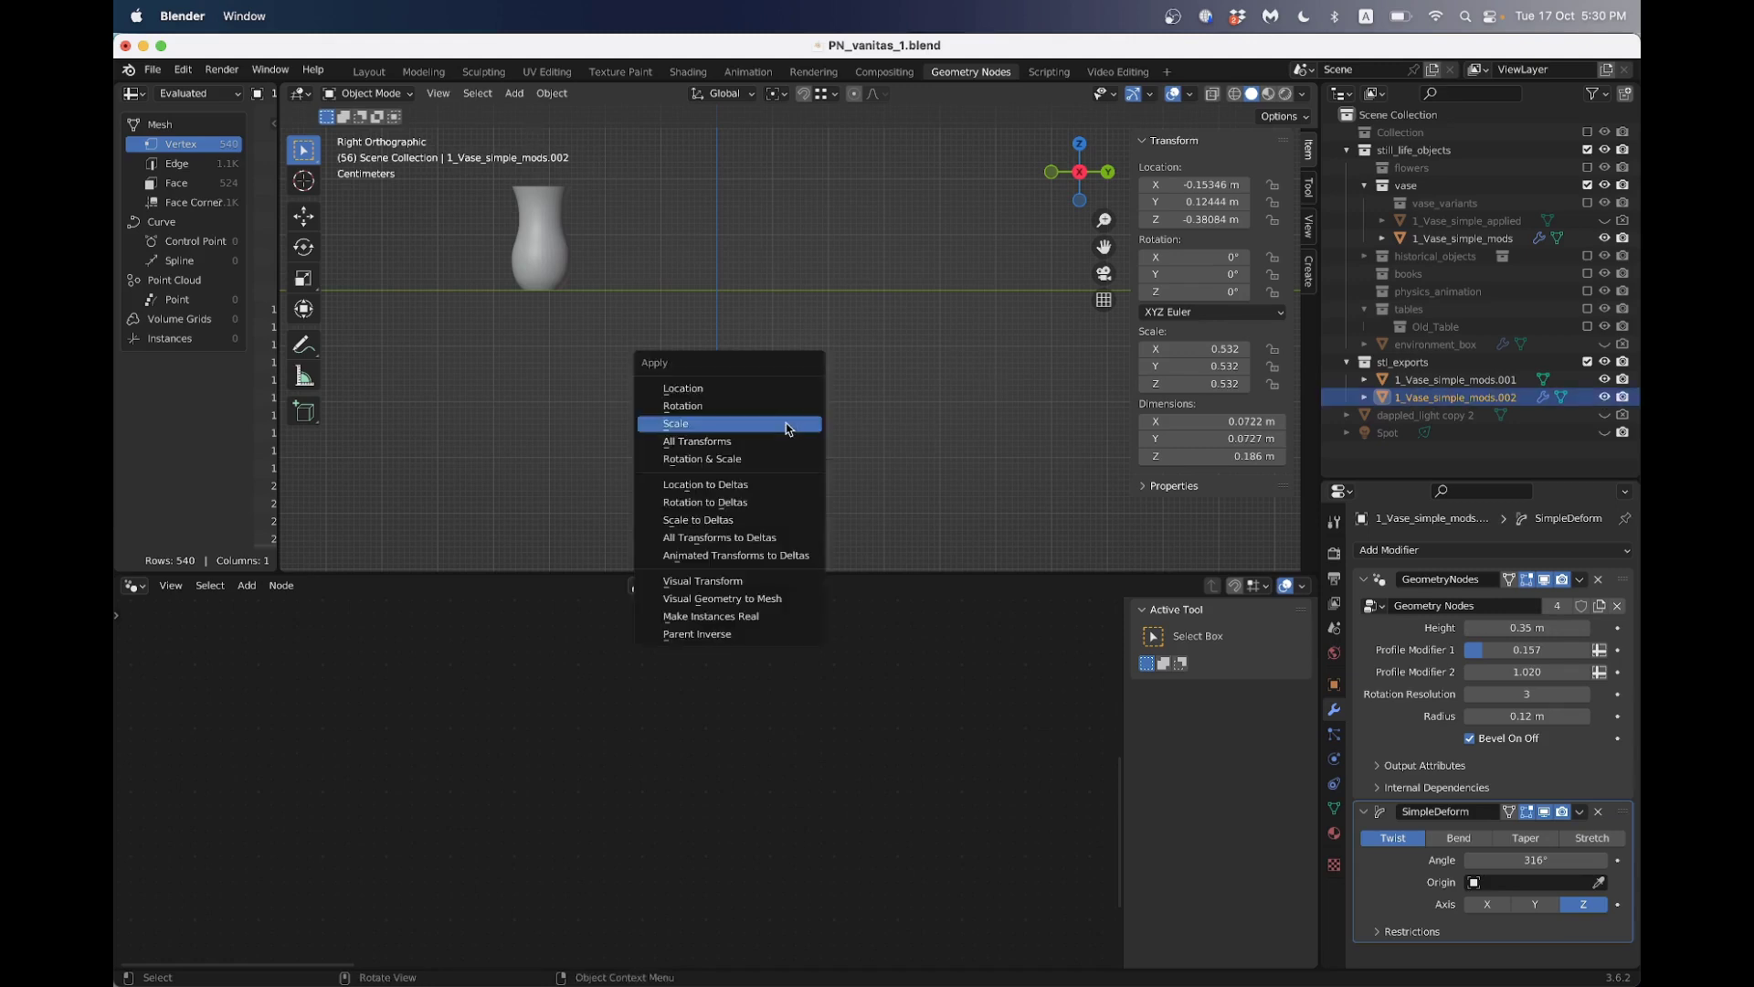
{"action": "left_click", "coordinate": [789, 429]}
{"action": "key", "text": "ctrl+z"}
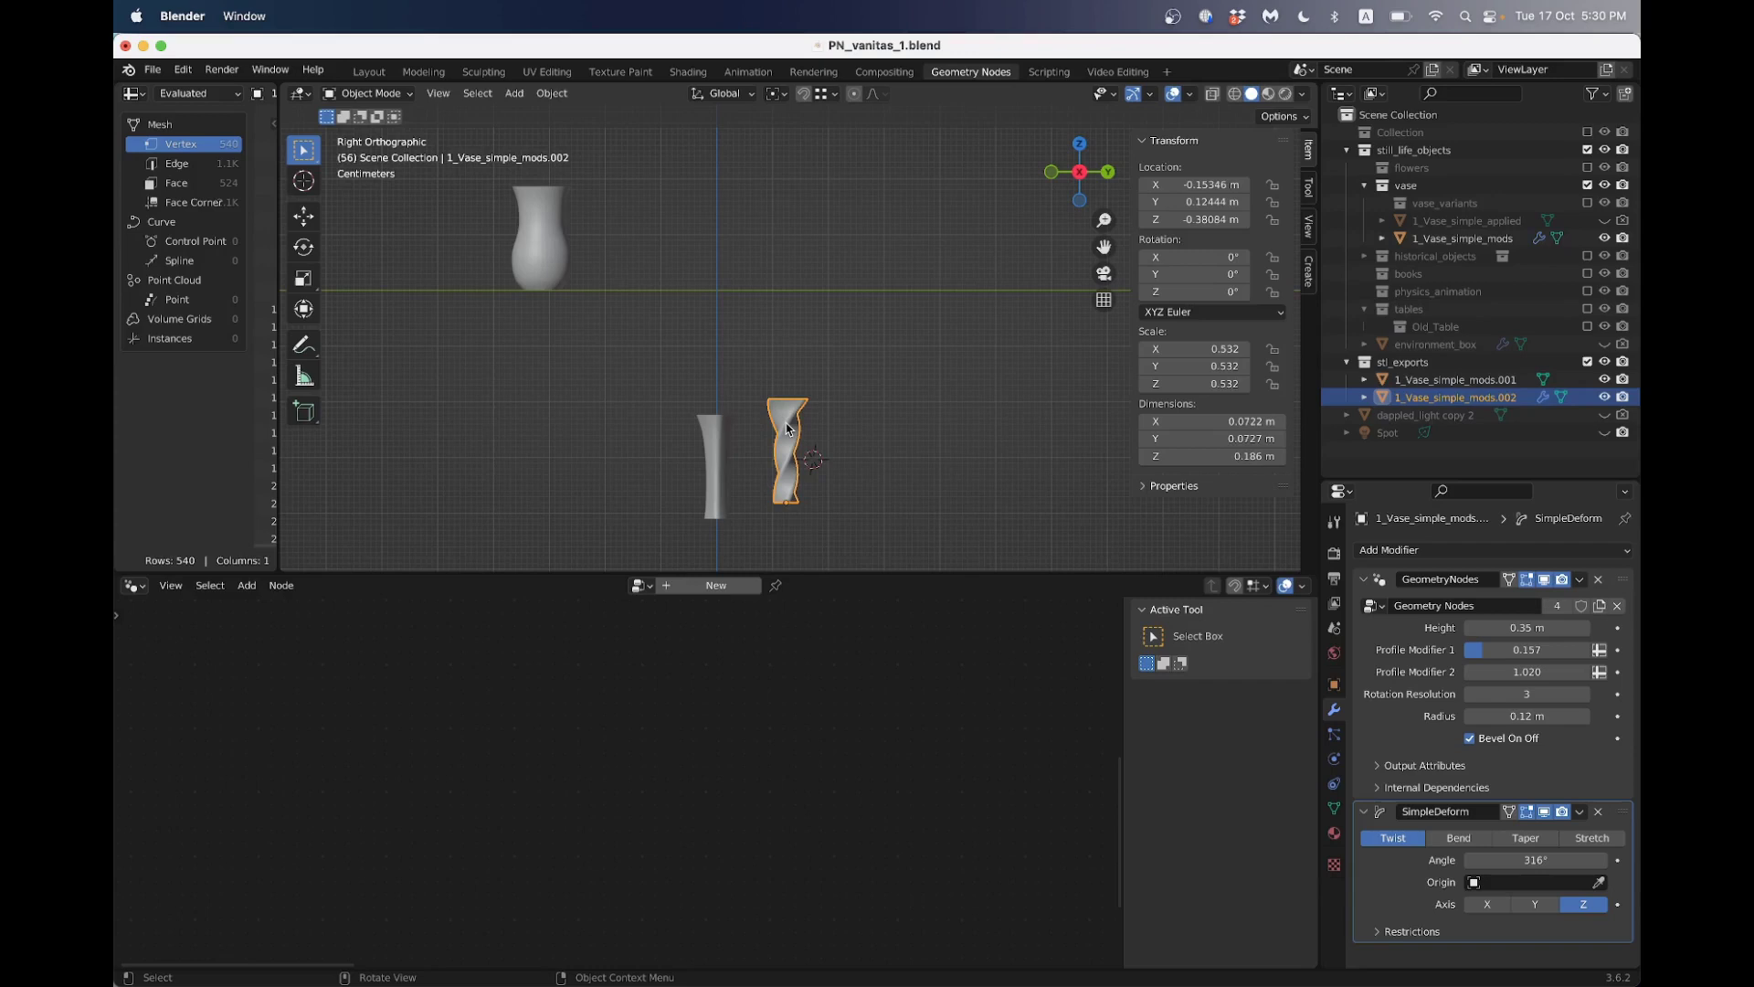
{"action": "middle_click_drag", "start_coordinate": [770, 411], "coordinate": [891, 378]}
{"action": "key", "text": "ctrl+a"}
{"action": "left_click", "coordinate": [784, 327]}
{"action": "key", "text": "ctrl+z"}
Apply the GeometryNodes and SimpleDeform modifiers on the twisted vase
{"action": "left_click", "coordinate": [1580, 582]}
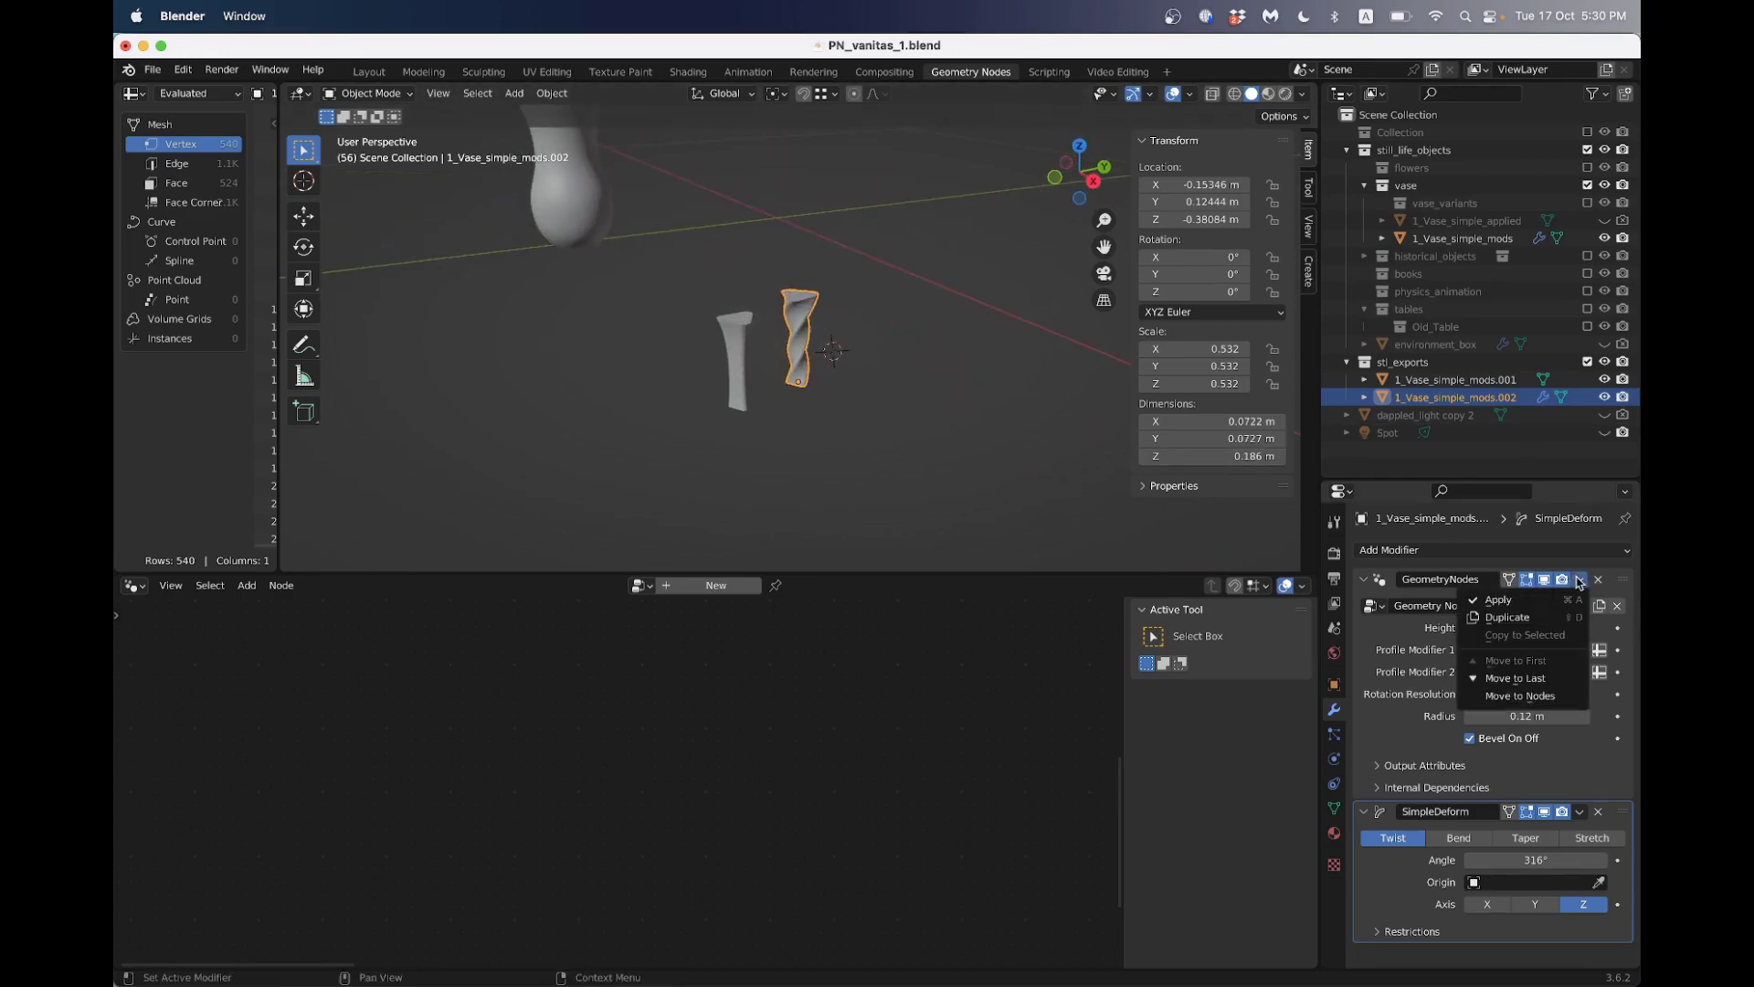
{"action": "left_click", "coordinate": [1559, 610]}
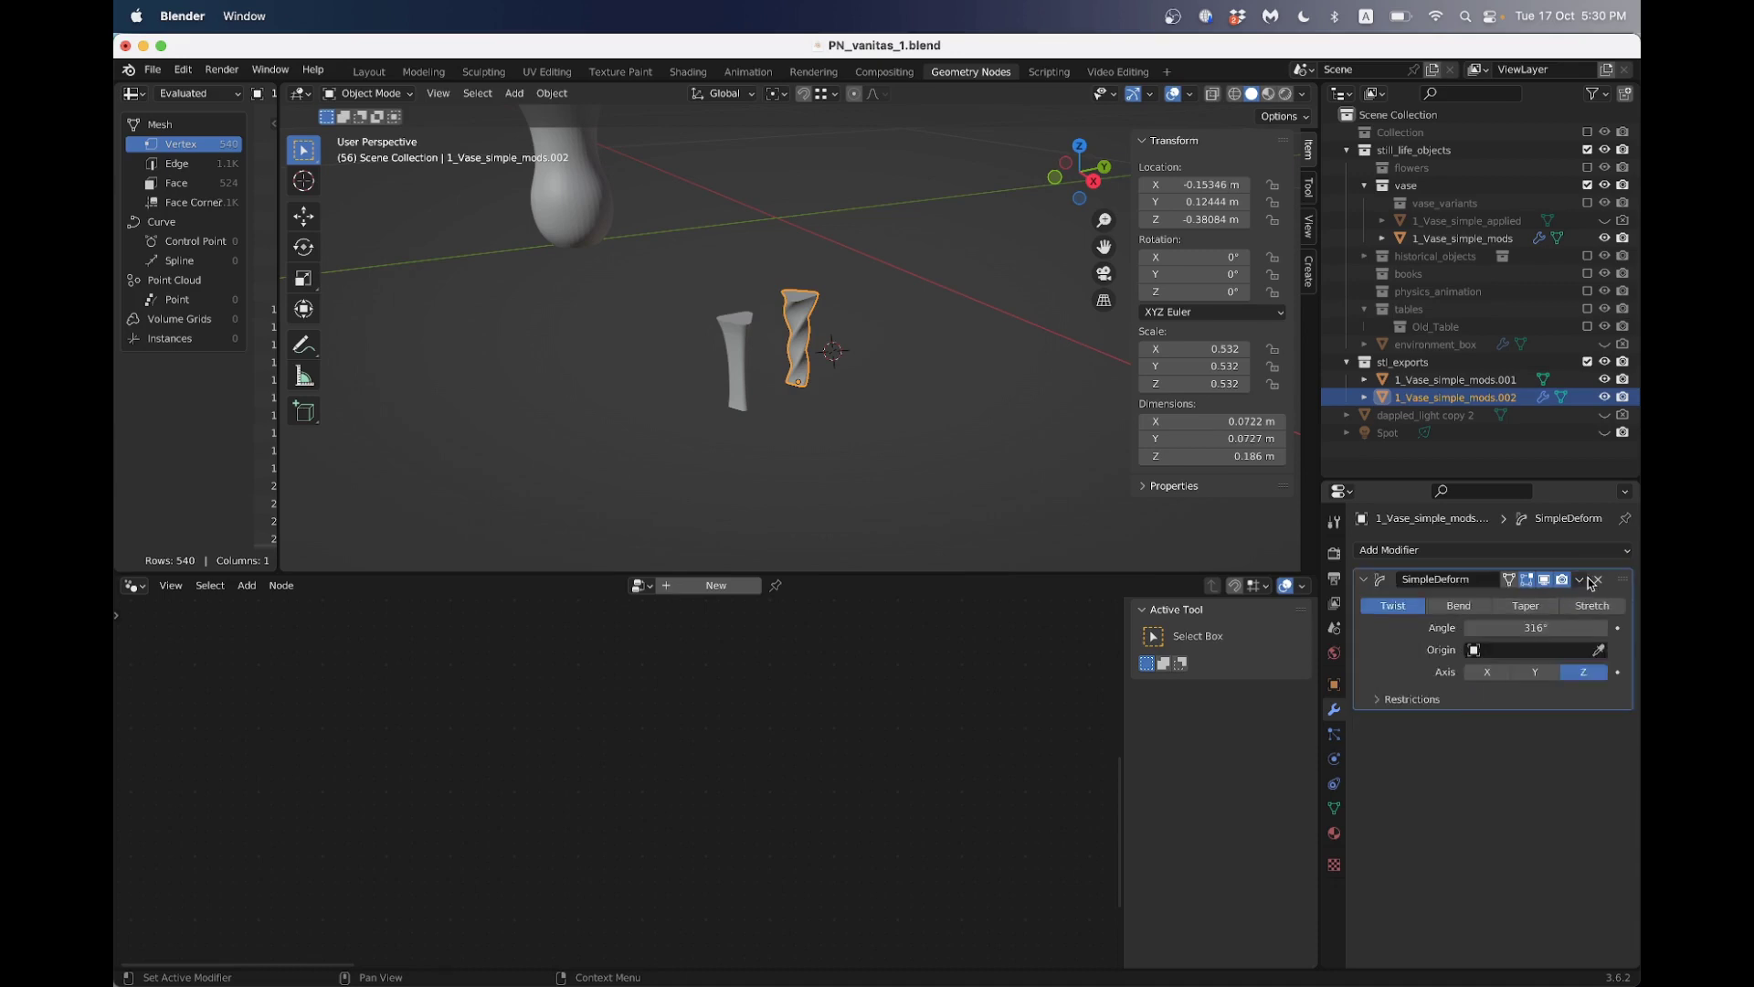
{"action": "left_click", "coordinate": [1579, 581]}
{"action": "left_click", "coordinate": [1563, 610]}
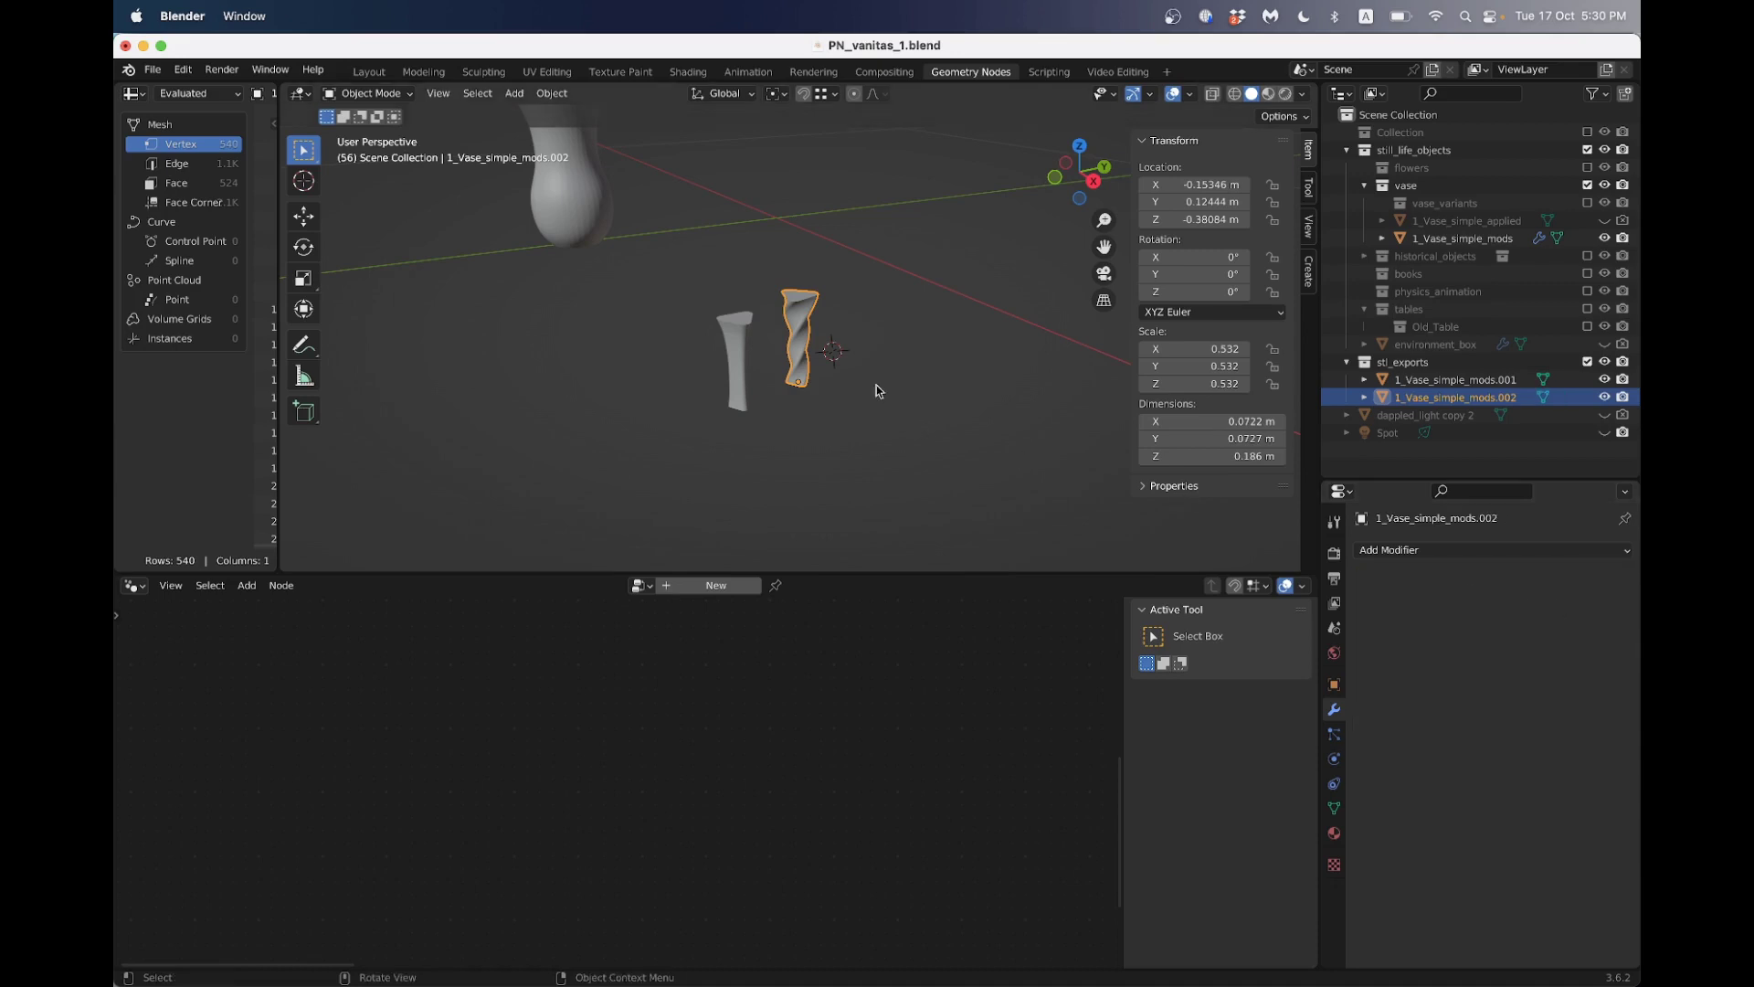
Apply the twisted vase's scale to 1.000 and set its location X, Y, Z to 0
{"action": "middle_click_drag", "start_coordinate": [873, 391], "coordinate": [840, 429]}
{"action": "key", "text": "ctrl+a"}
{"action": "left_click", "coordinate": [842, 427]}
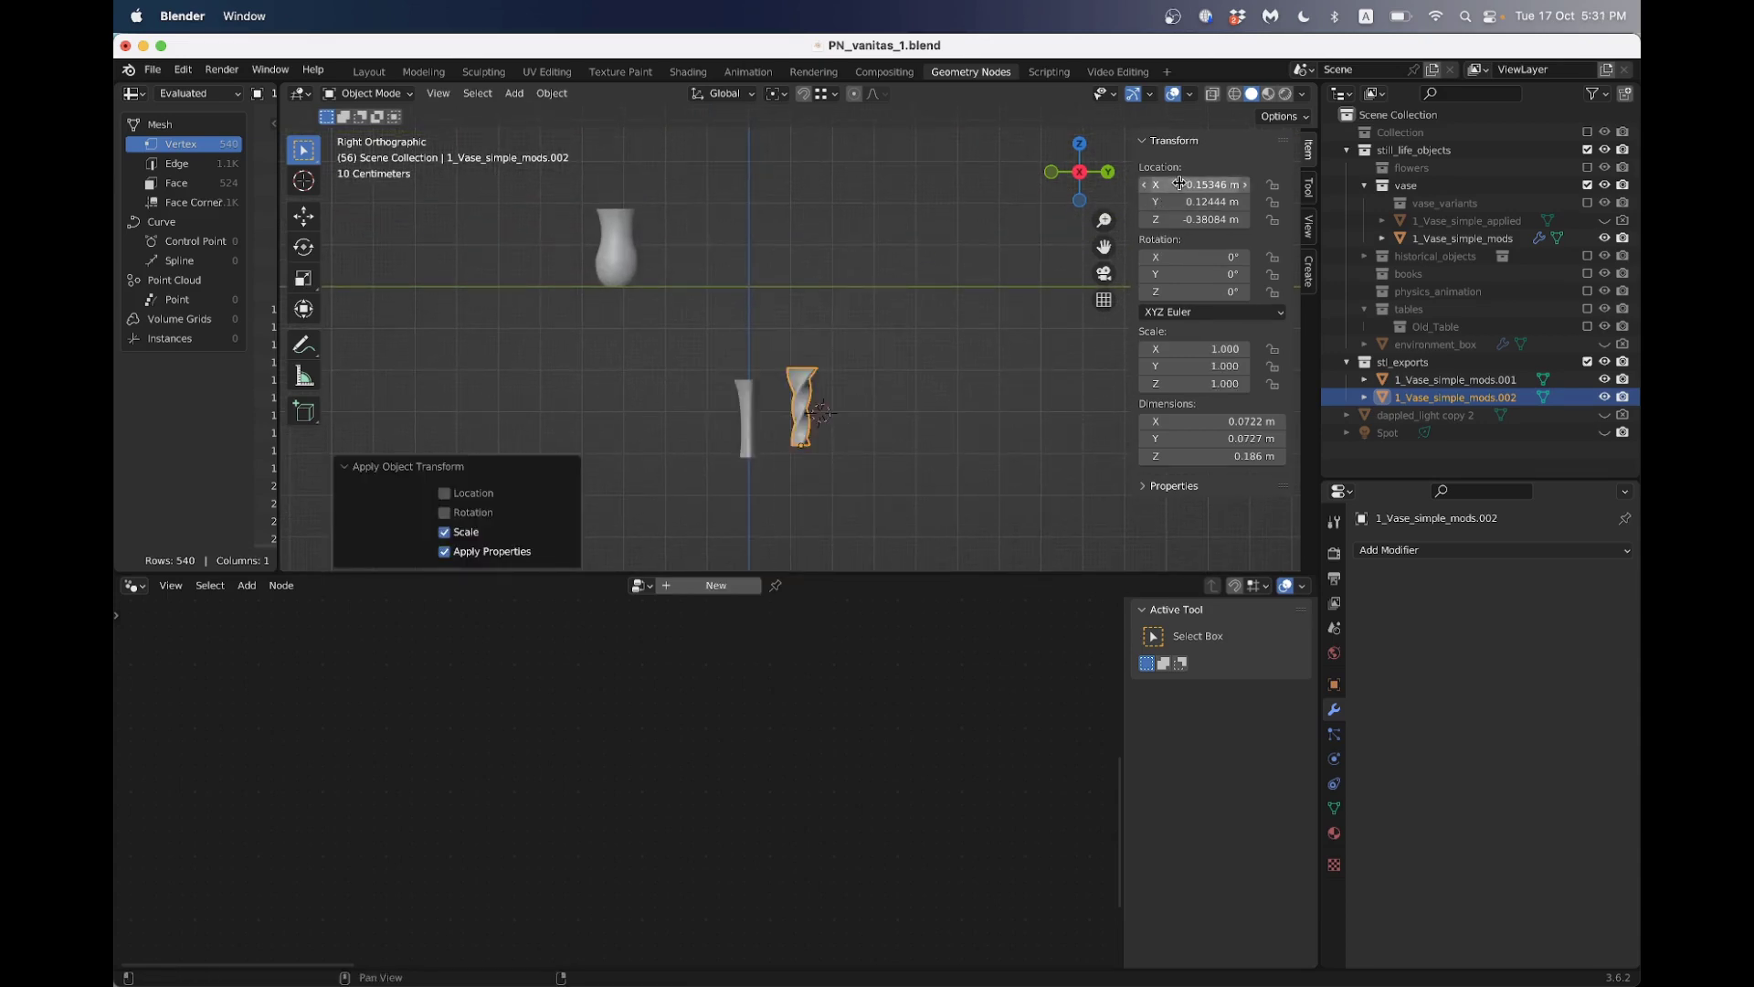
{"action": "left_click_drag", "start_coordinate": [1179, 184], "coordinate": [1179, 220]}
{"action": "type", "text": "0"}
{"action": "key", "text": "Return"}
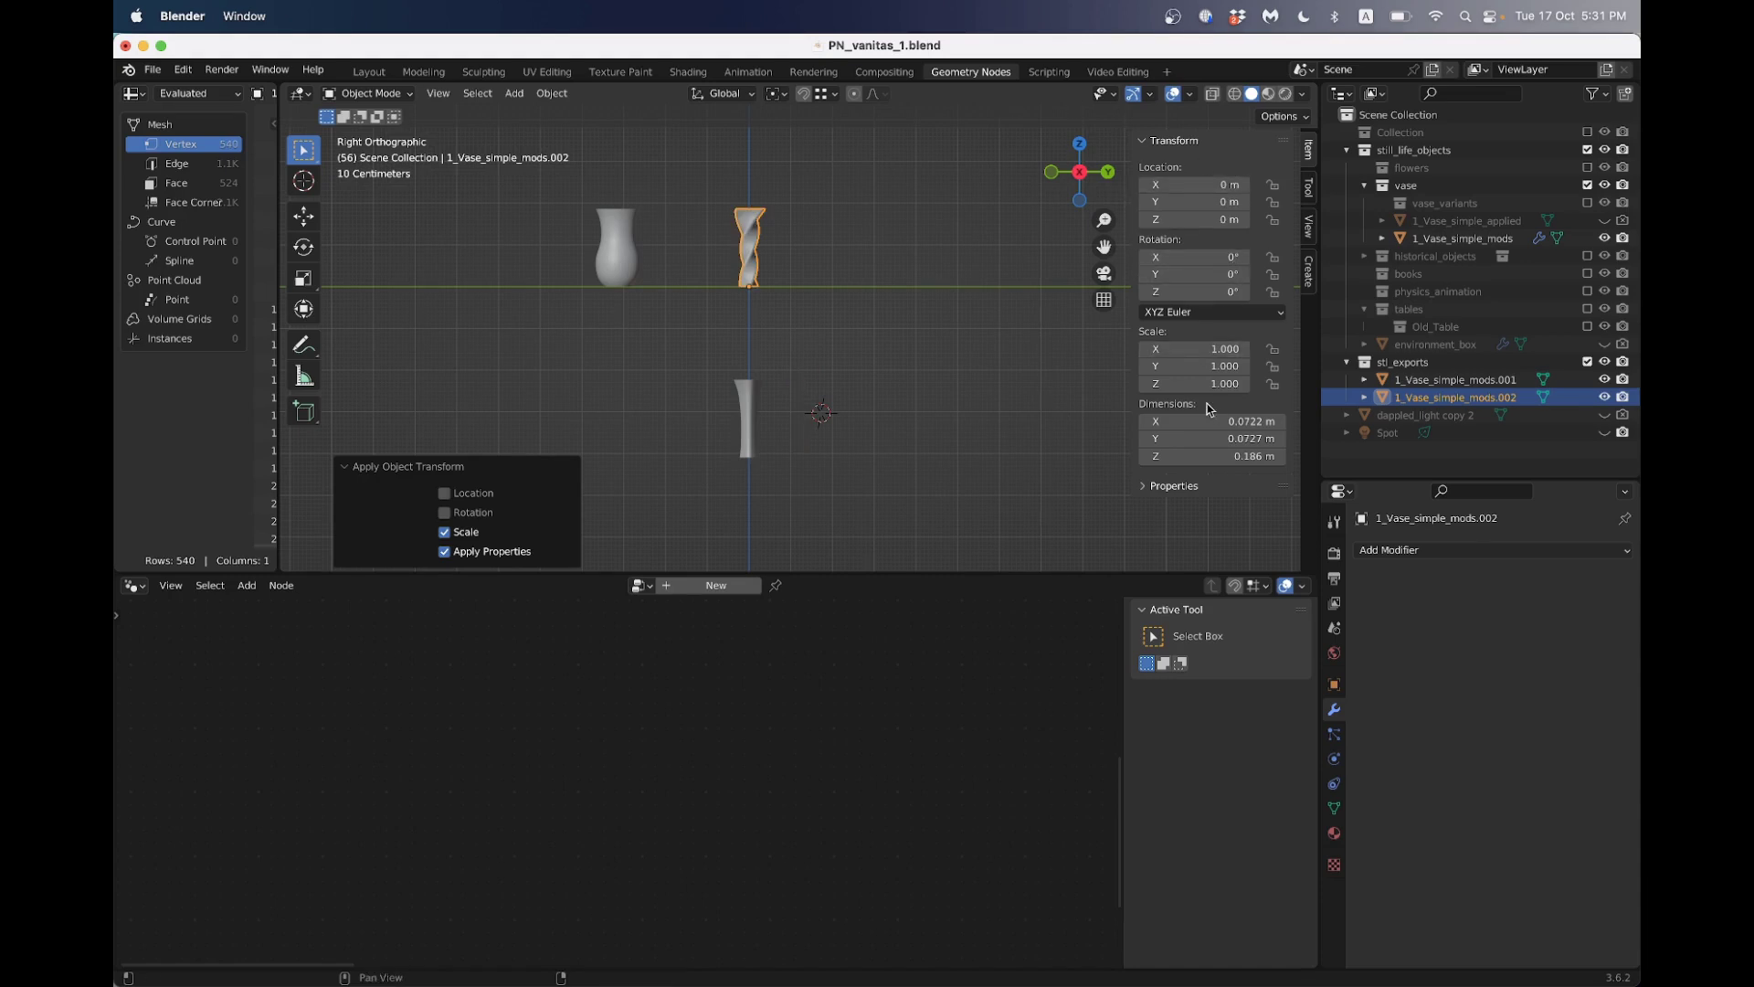
Export only the selected twisted vase as PN_vase_5.stl into STL_Files
{"action": "middle_click_drag", "start_coordinate": [914, 311], "coordinate": [478, 247]}
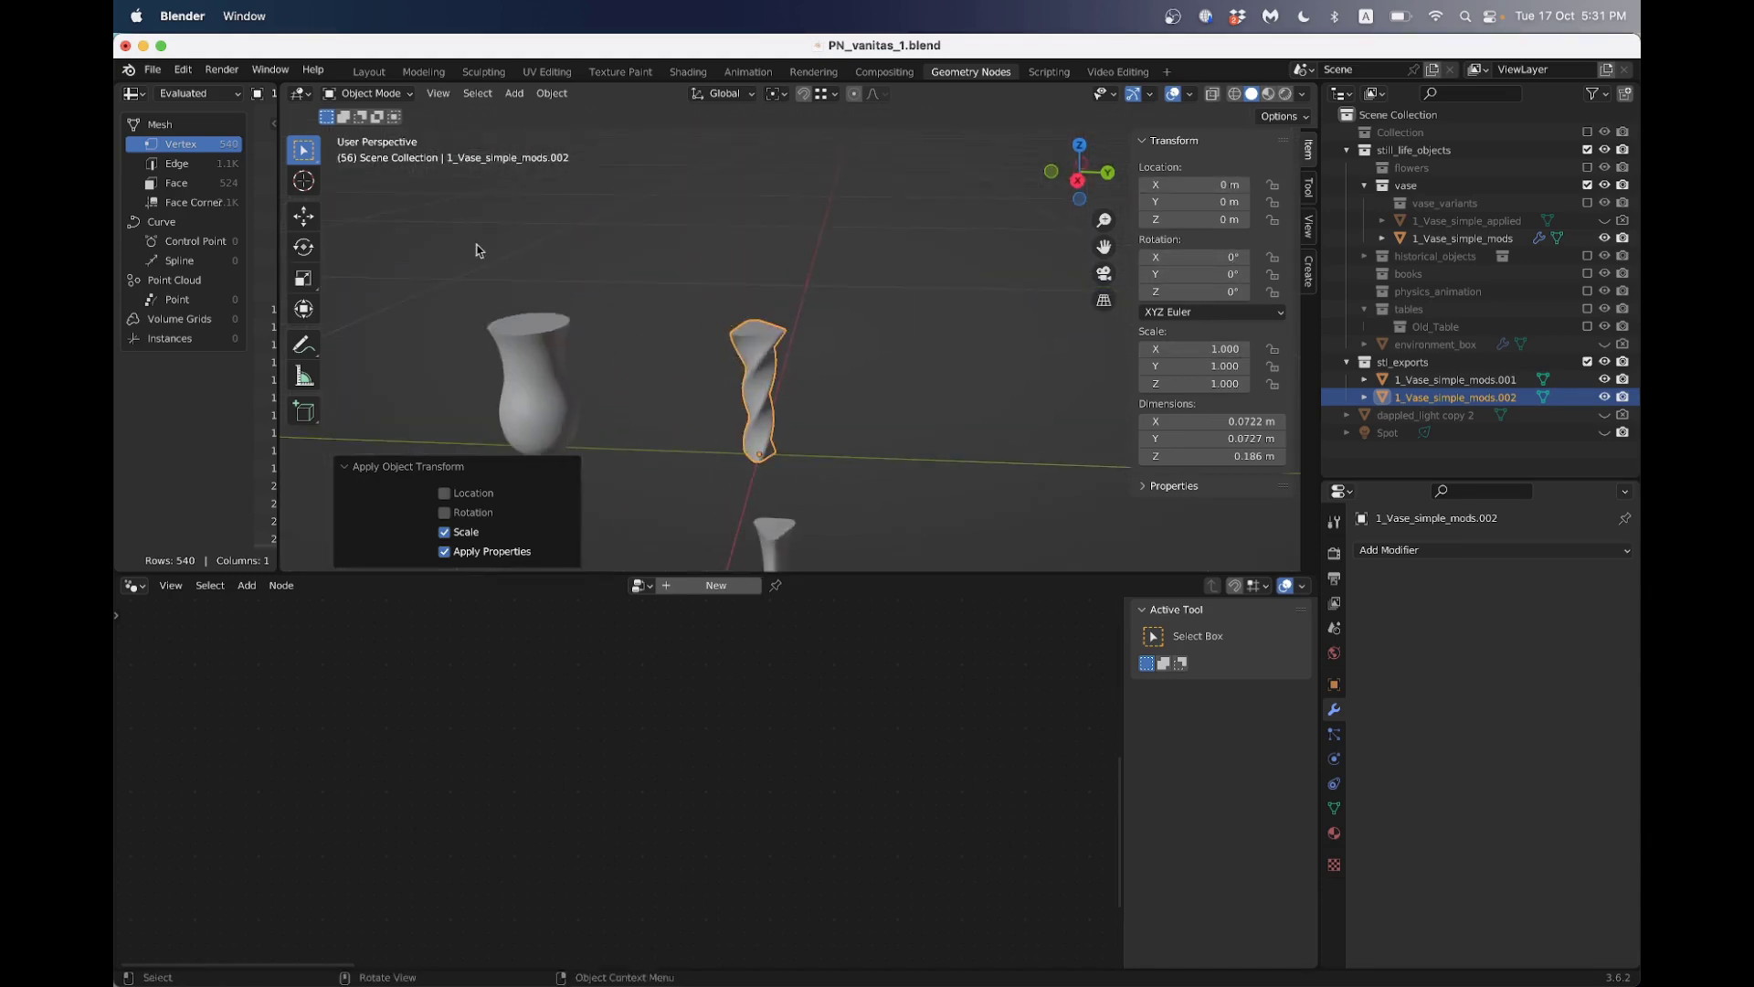
{"action": "left_click", "coordinate": [153, 71]}
{"action": "mouse_move", "coordinate": [220, 326]}
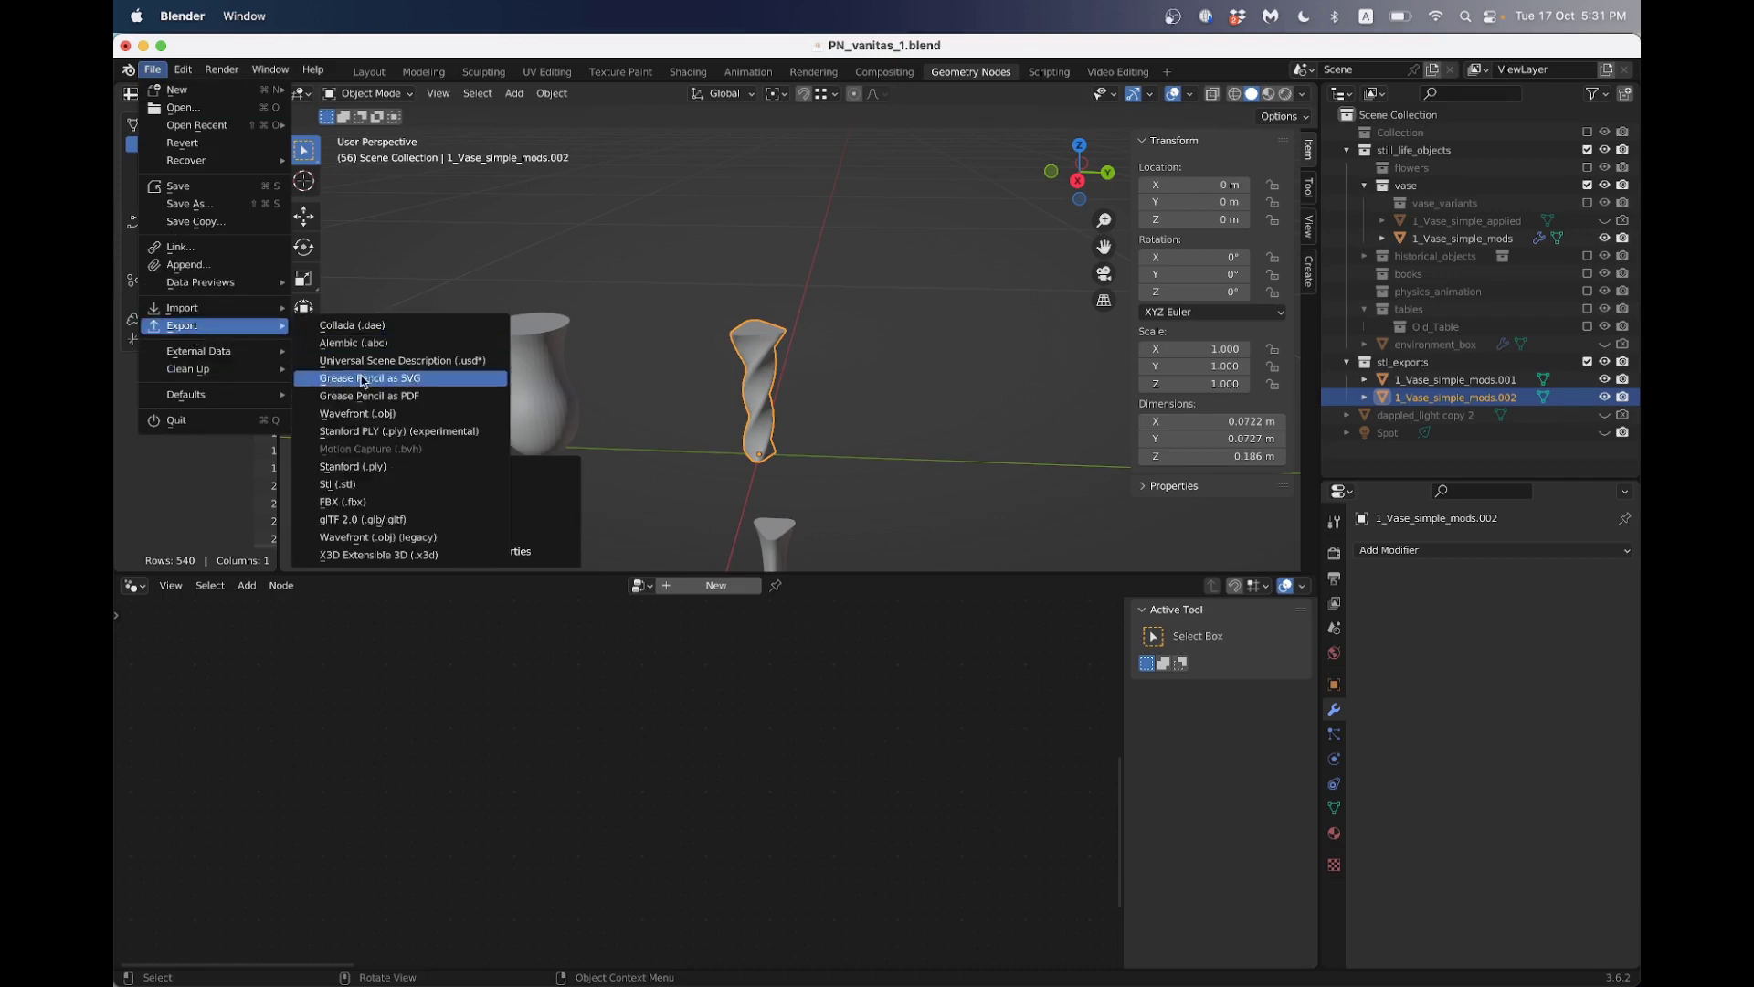
{"action": "left_click", "coordinate": [379, 486]}
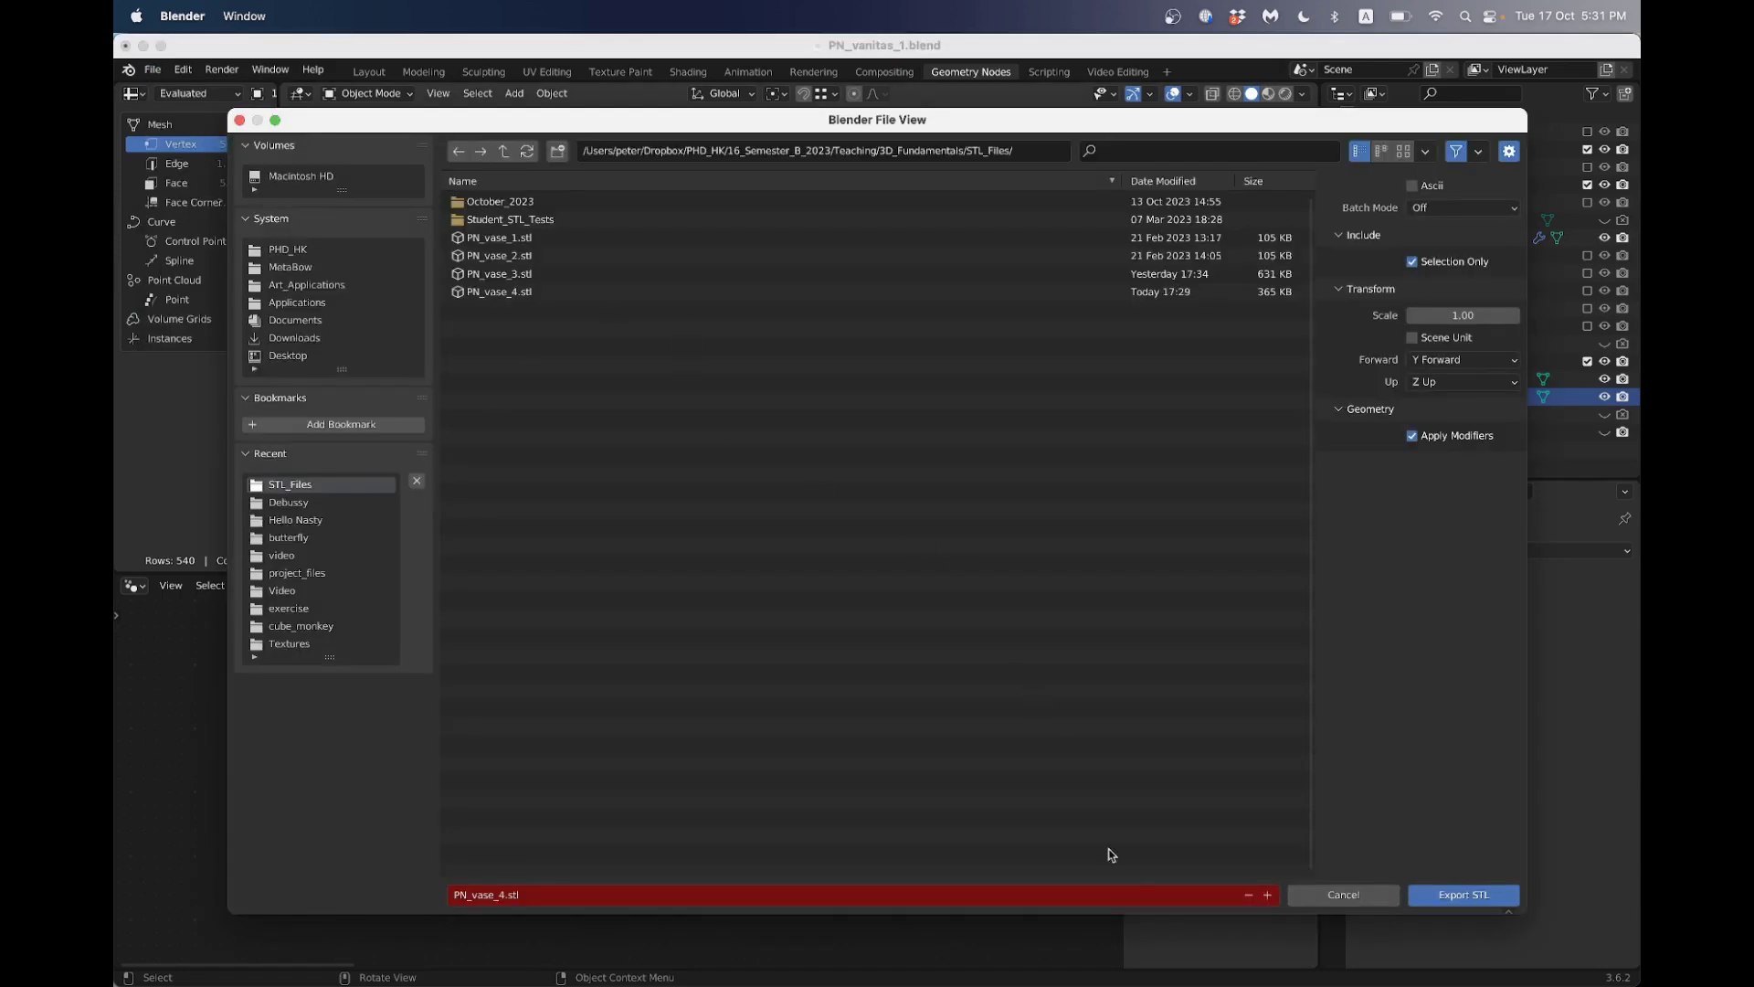
{"action": "left_click", "coordinate": [1267, 897]}
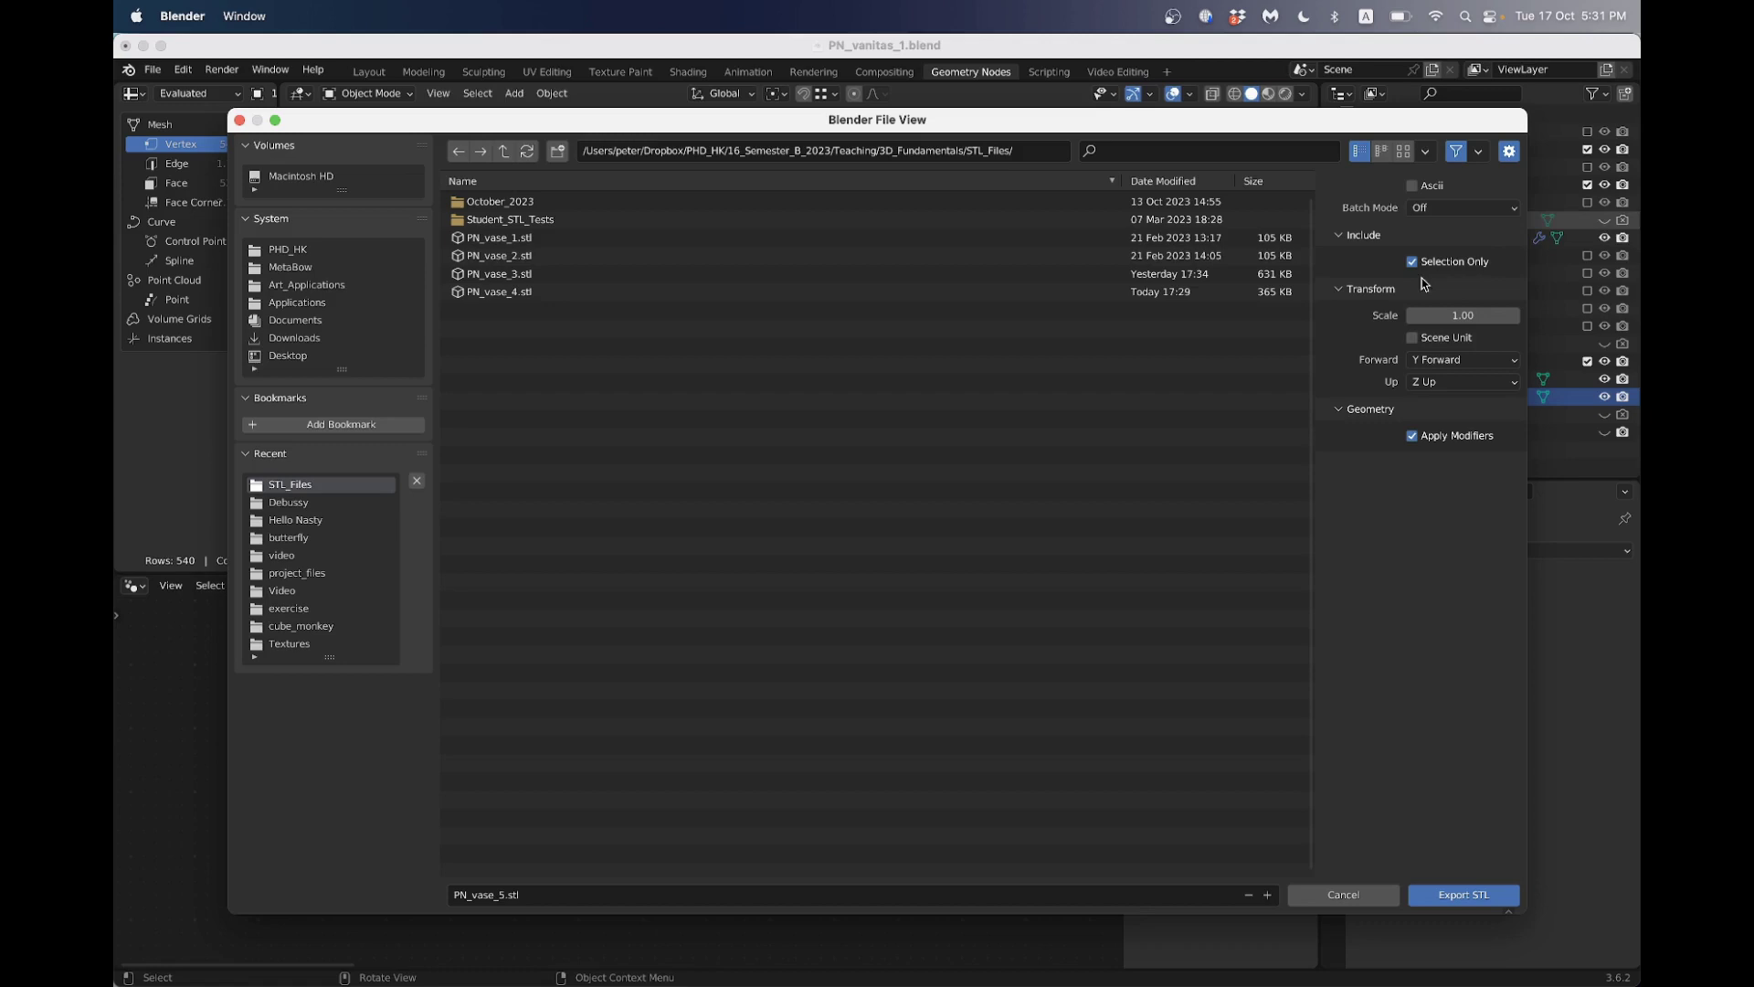
{"action": "left_click", "coordinate": [1462, 895]}
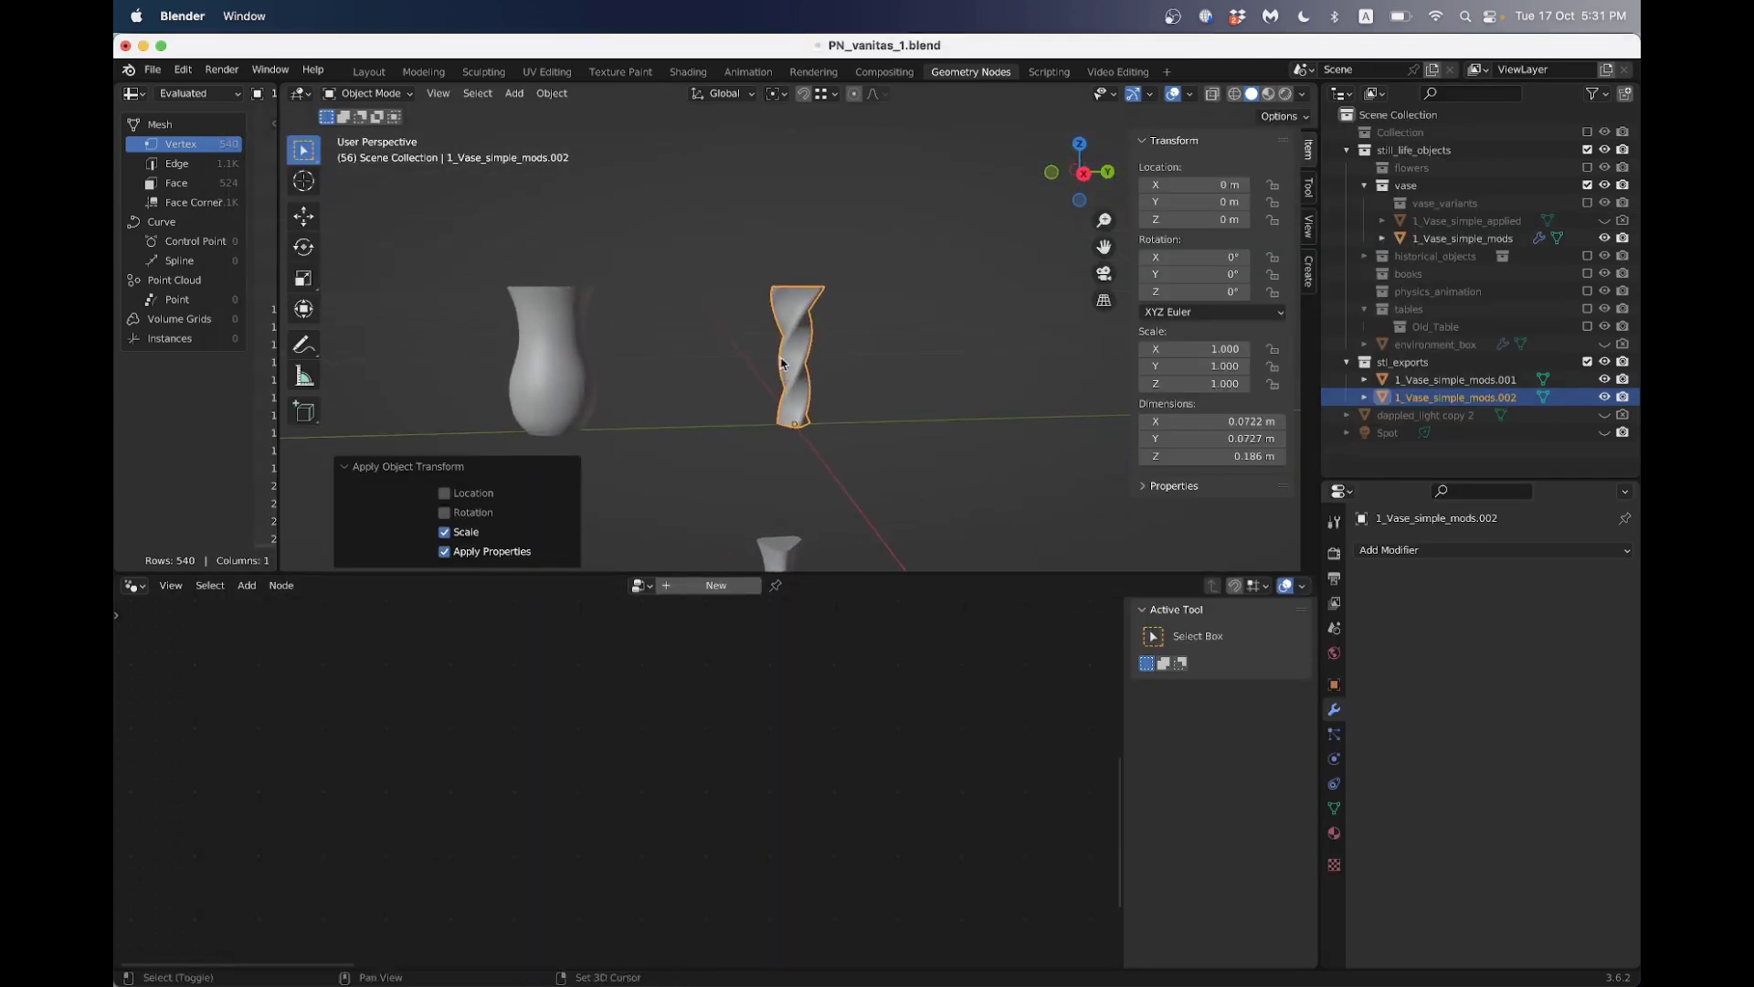
{"action": "mouse_move", "coordinate": [781, 363]}
{"action": "middle_mouse_down"}
{"action": "mouse_move", "coordinate": [808, 422]}
{"action": "mouse_move", "coordinate": [800, 384]}
{"action": "middle_mouse_up"}
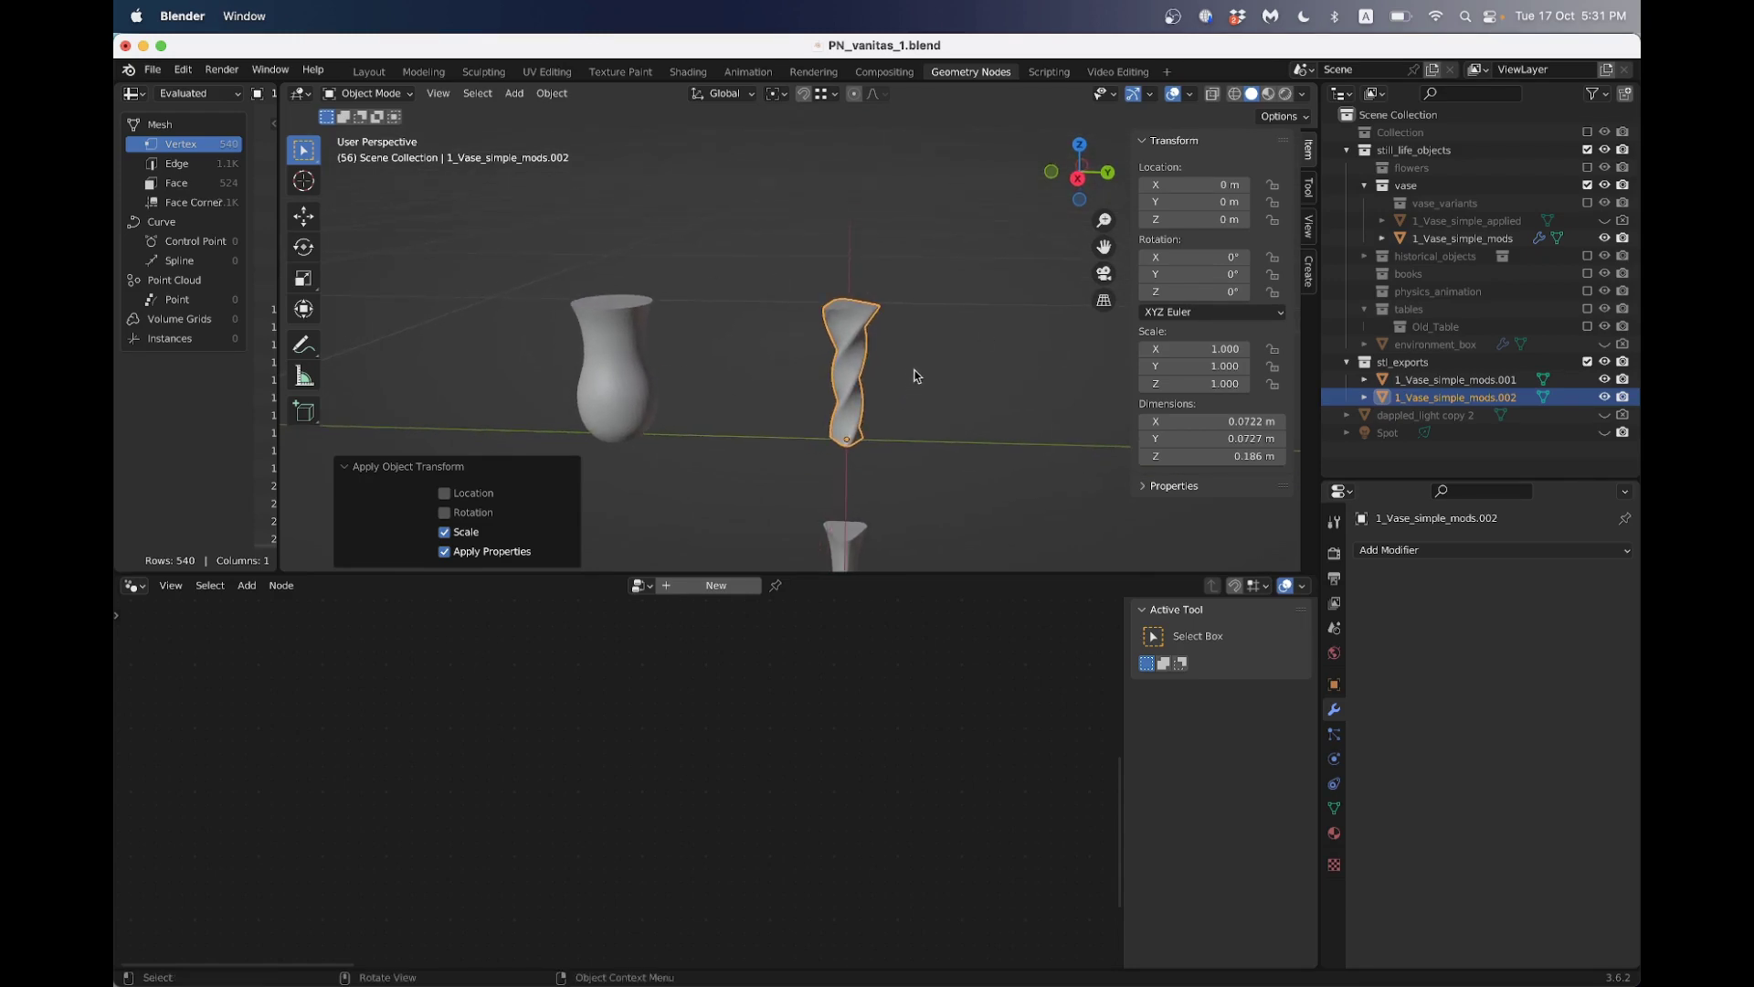
{"action": "scroll", "coordinate": [918, 375], "scroll_direction": "down", "scroll_amount": 10}
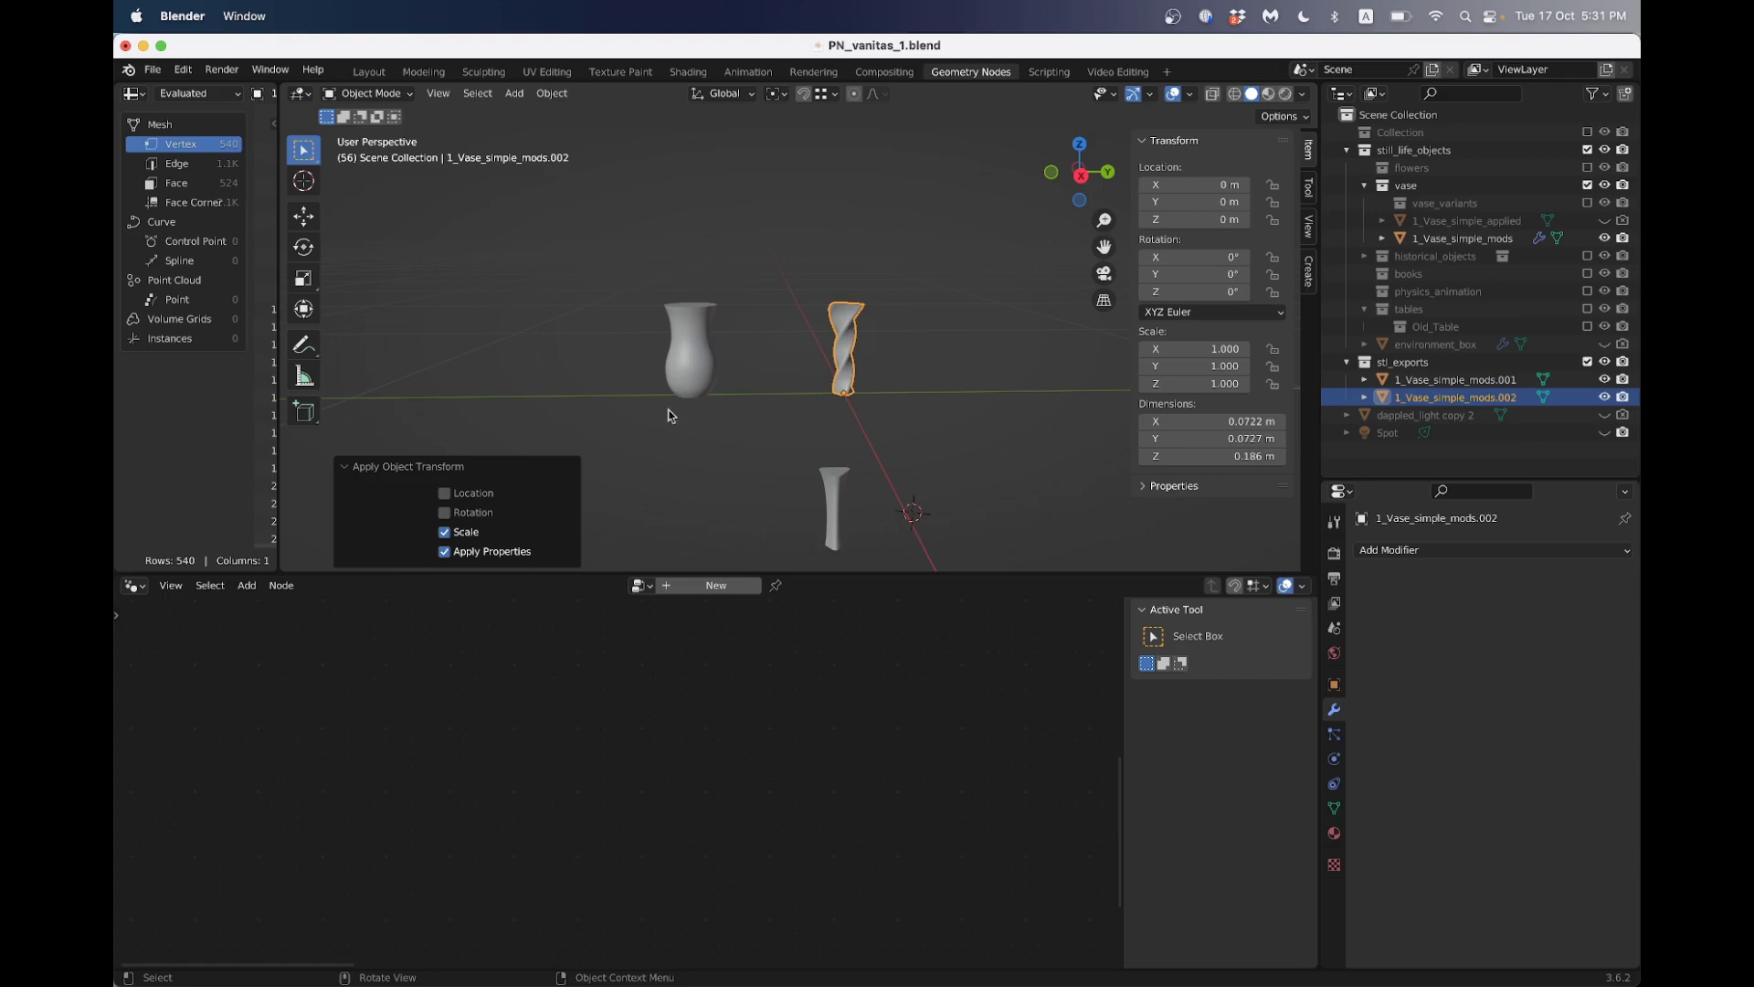
{"action": "scroll", "coordinate": [1007, 359], "scroll_direction": "up", "scroll_amount": 5}
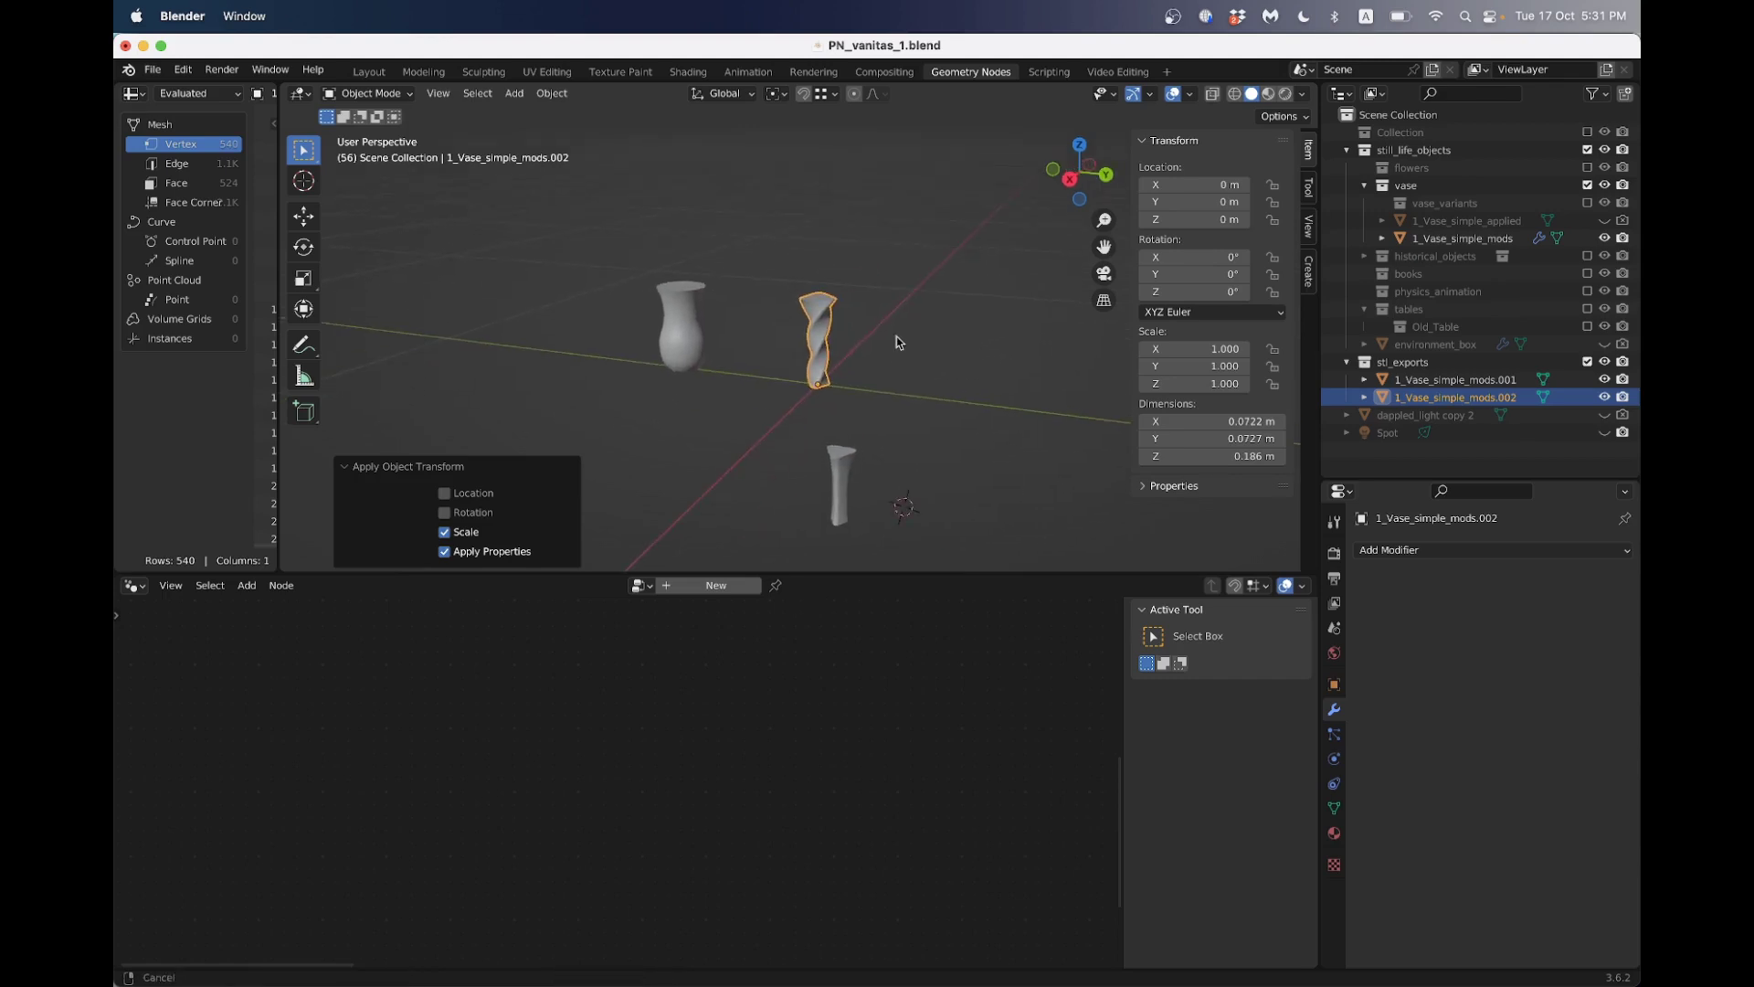